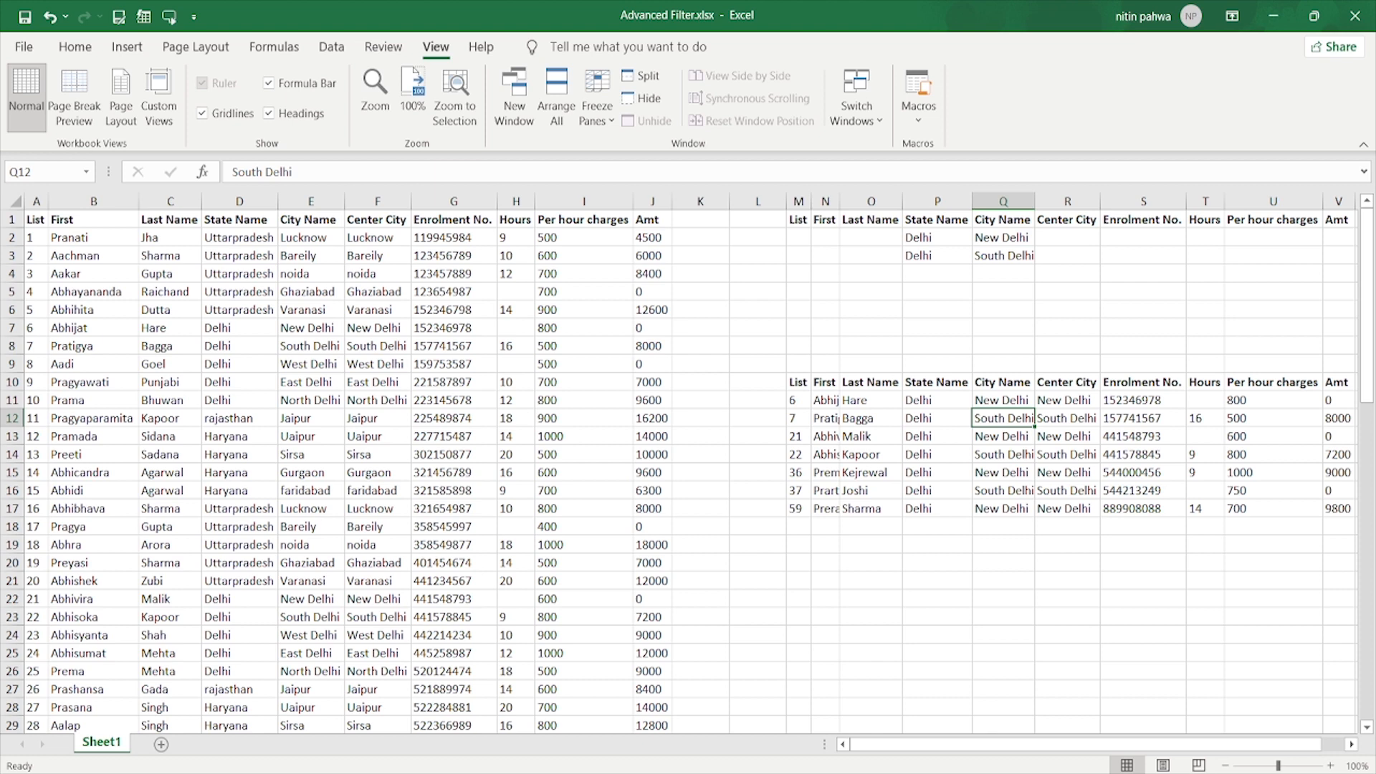
Enable the Macro Recording indicator on the status bar
right_click(28, 768)
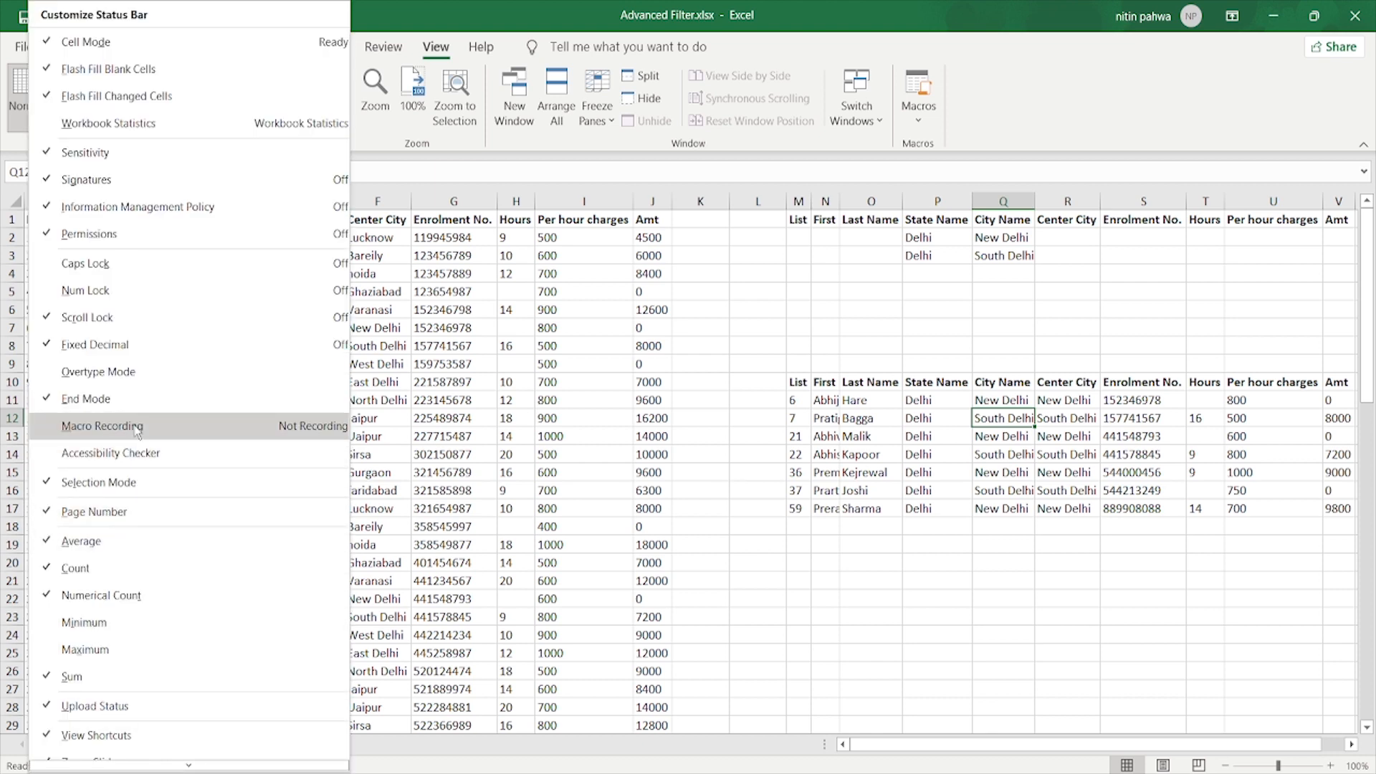
left_click(557, 474)
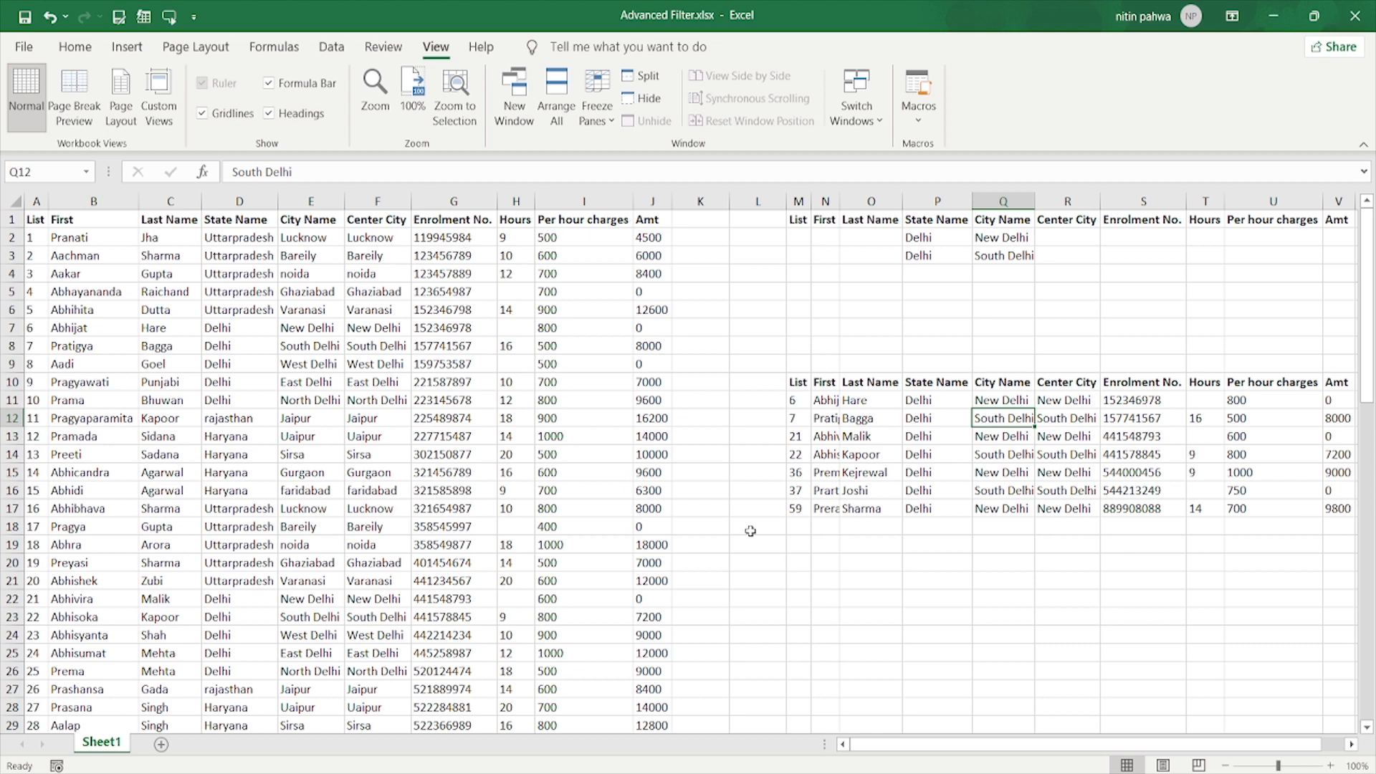
Create an empty macro named Filter stored in This Workbook, and close the code editor
left_click(914, 94)
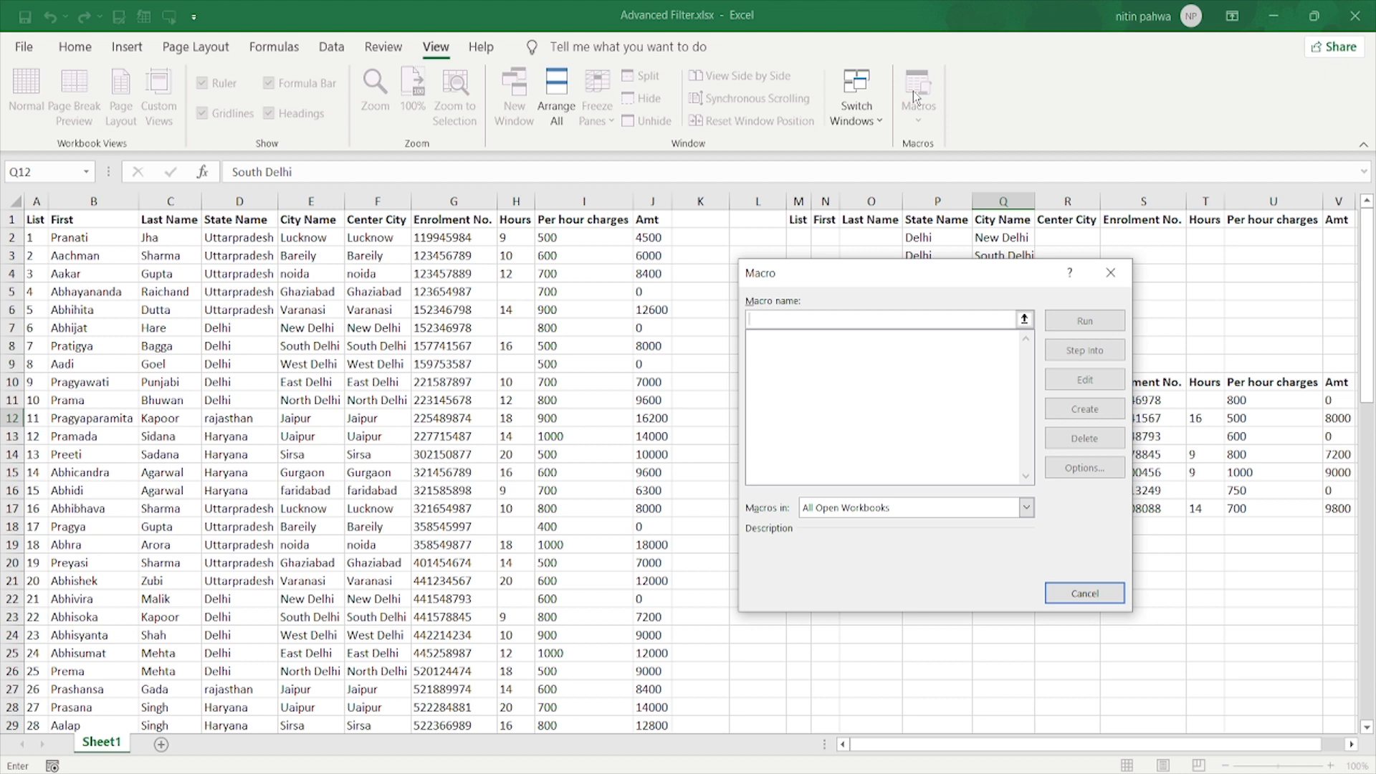
type("Filter")
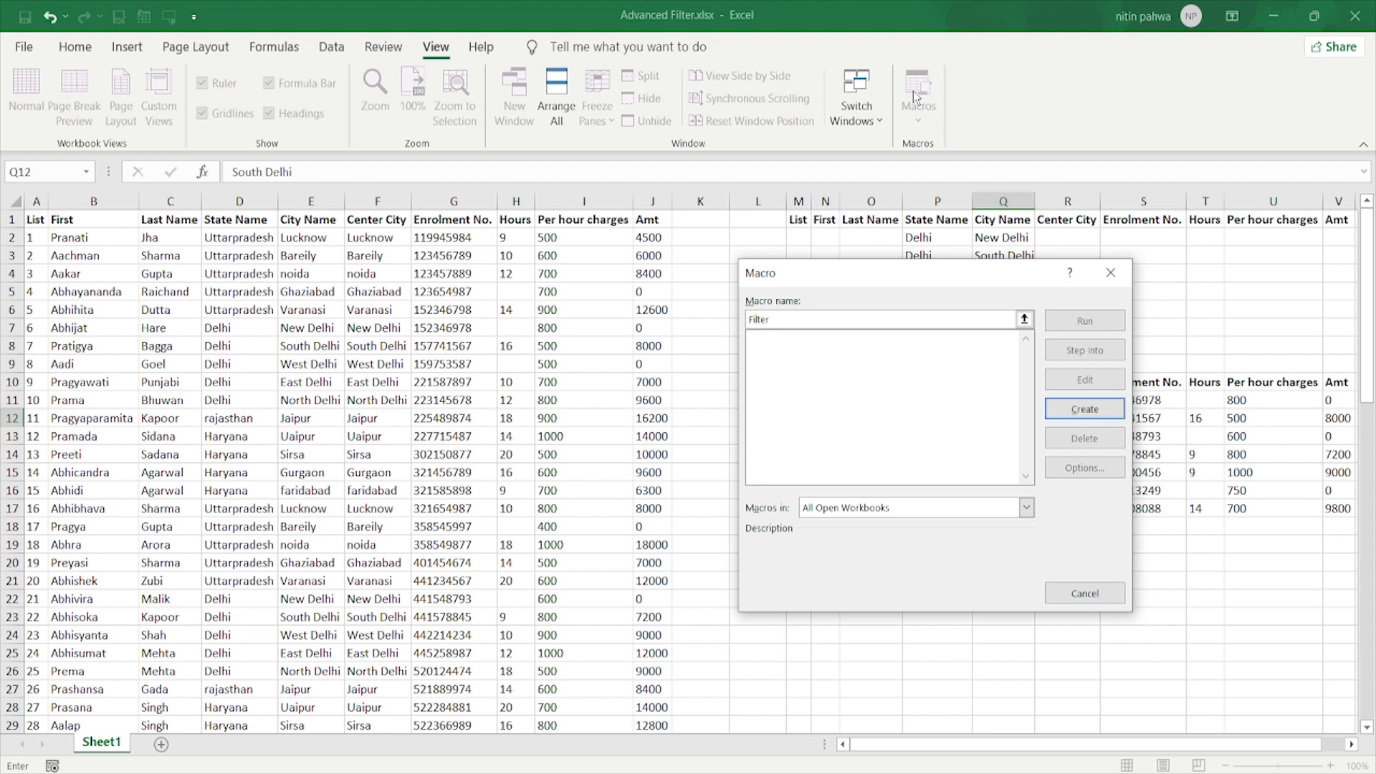
left_click(920, 509)
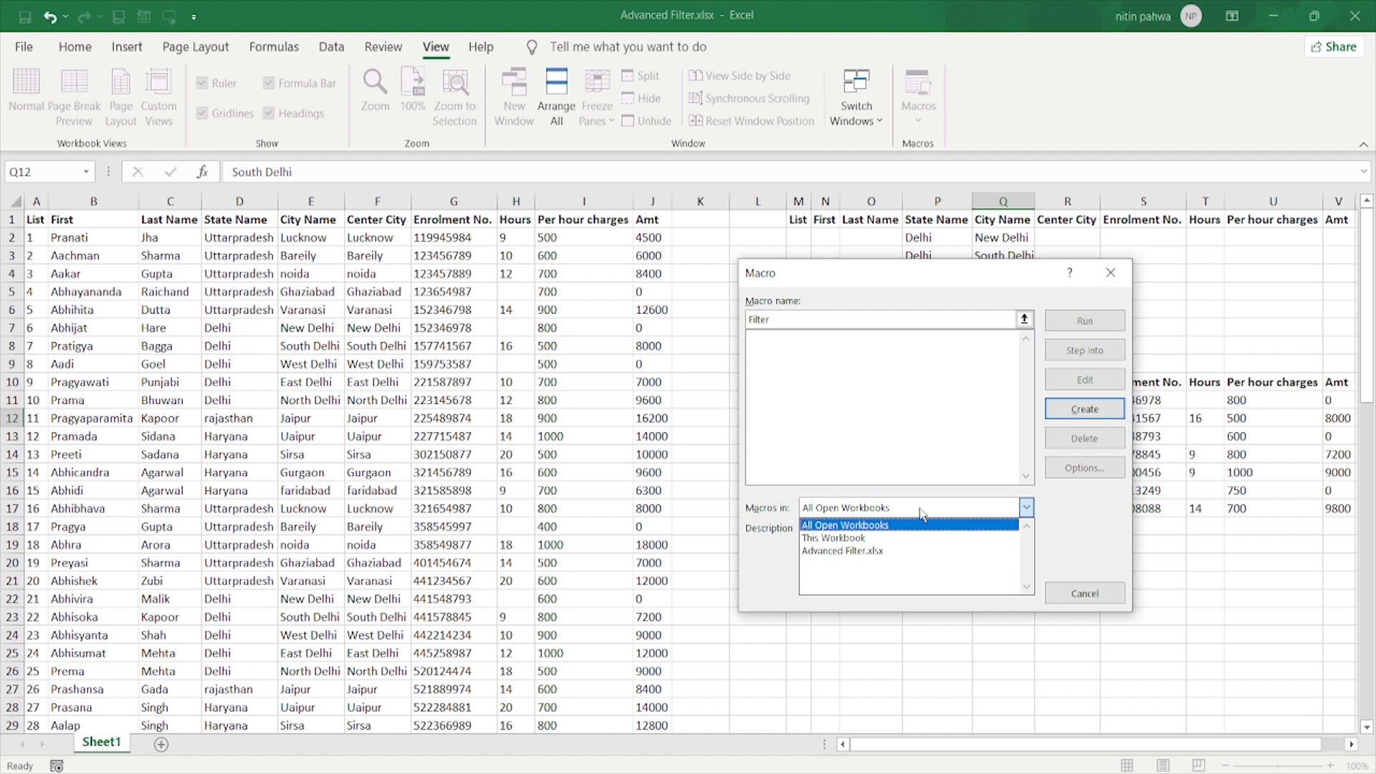
left_click(869, 537)
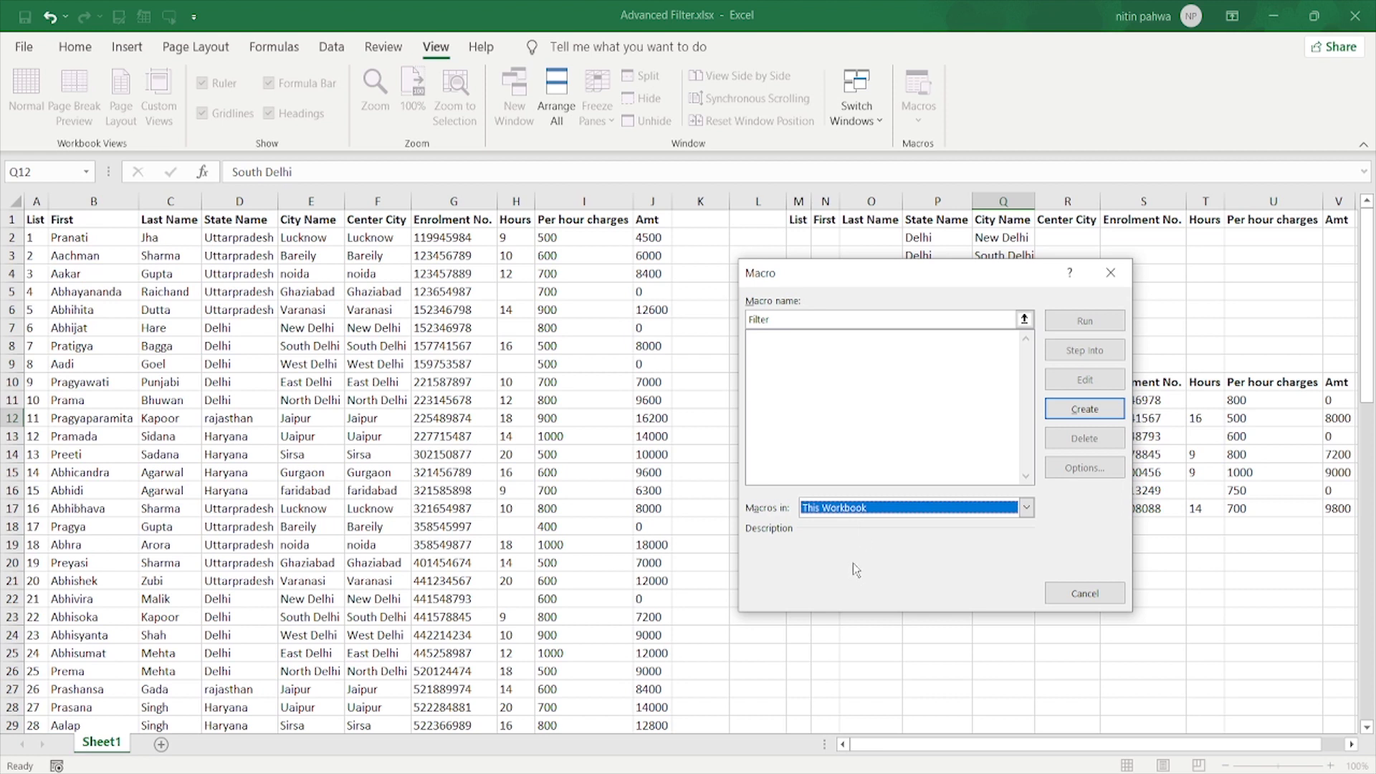
left_click(889, 319)
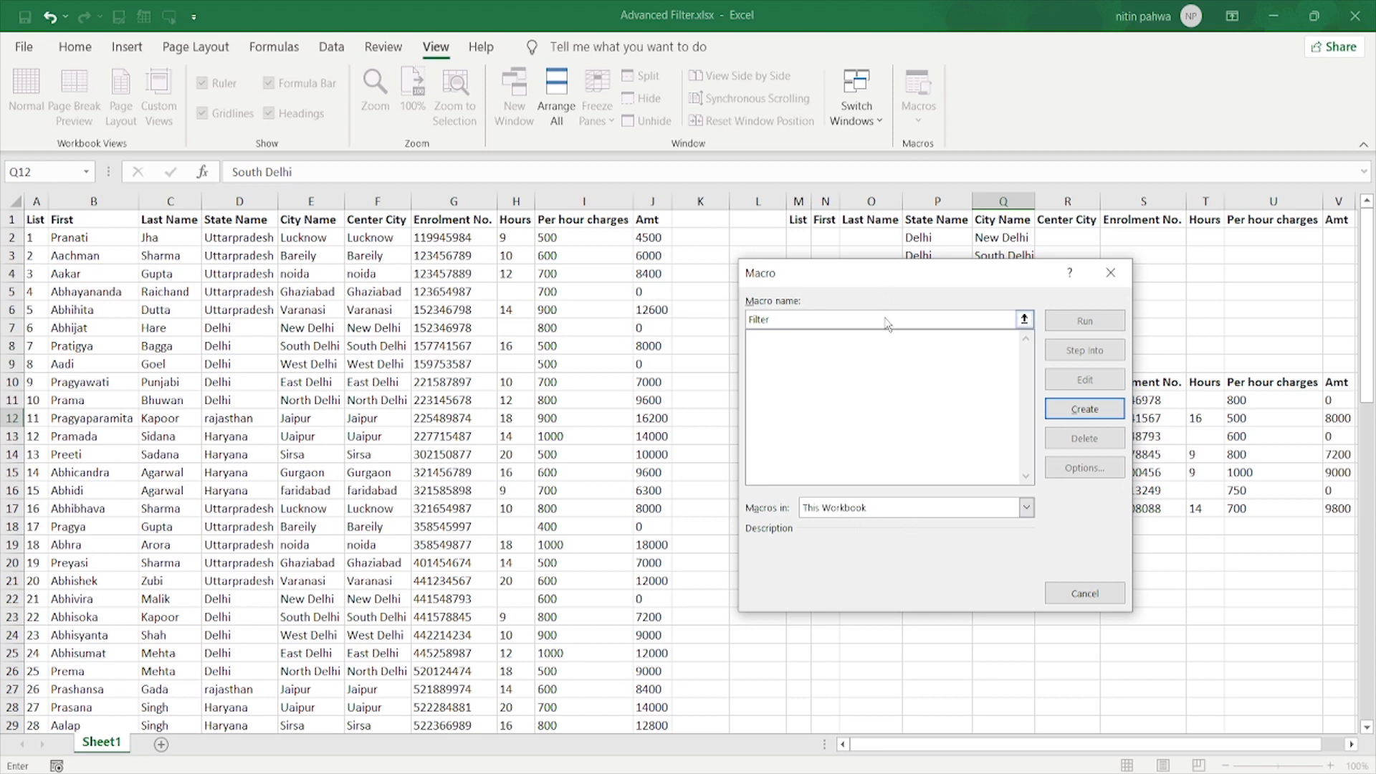
left_click(1078, 415)
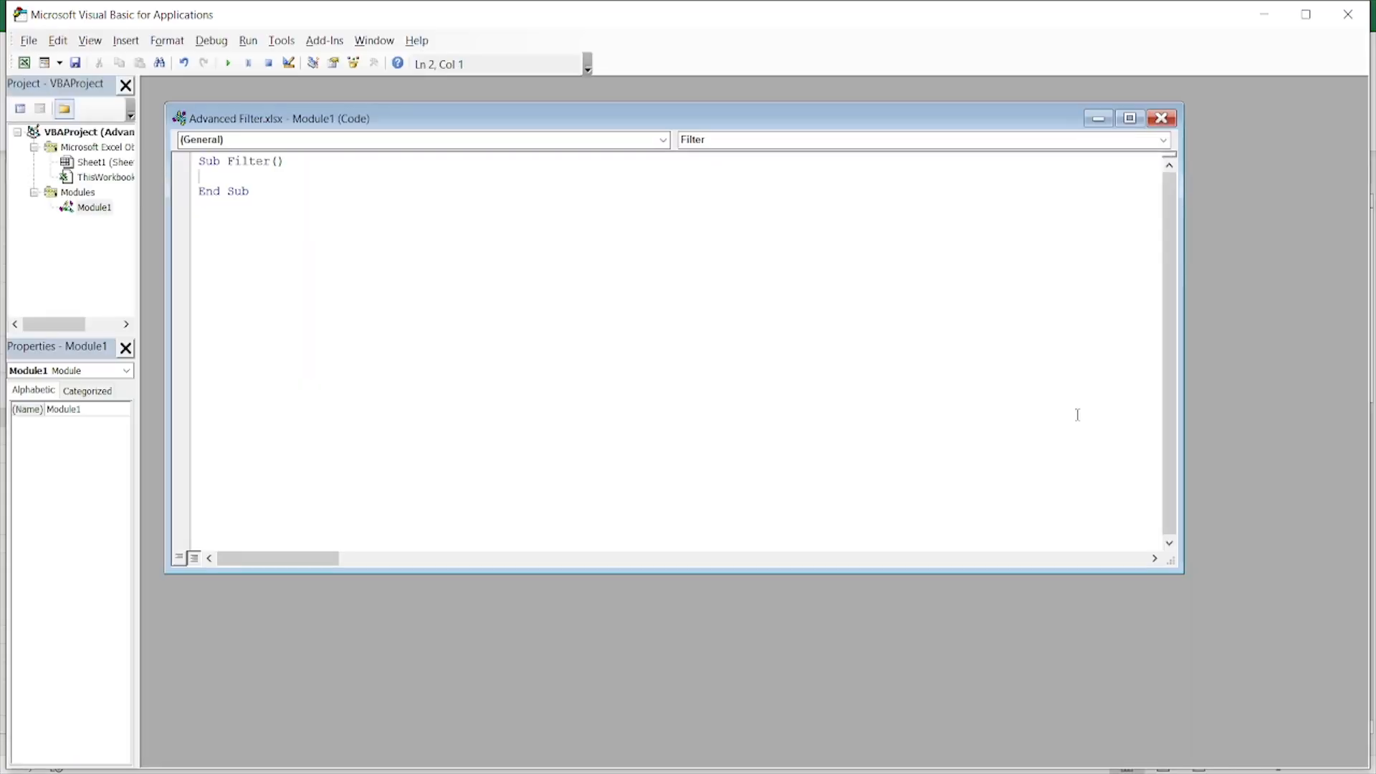
left_click(1162, 122)
left_click(1361, 17)
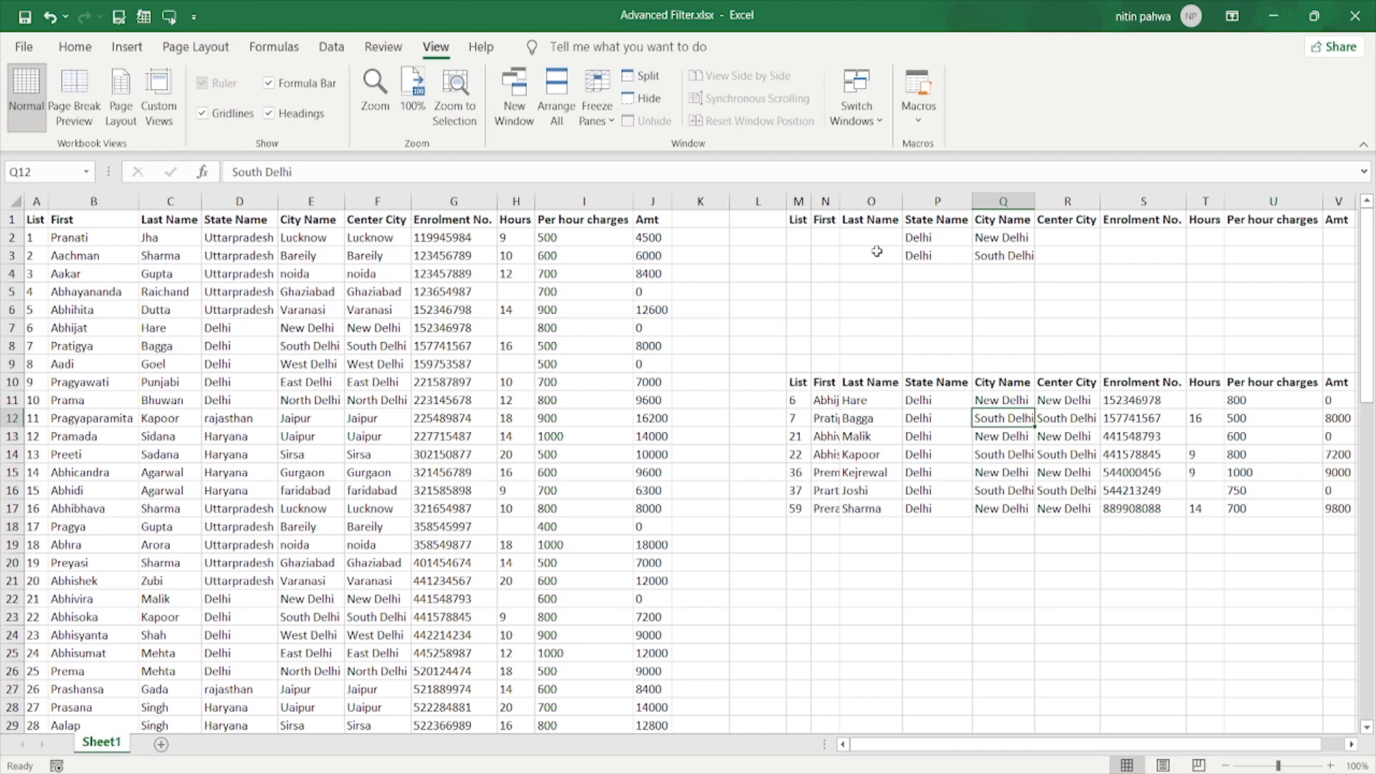
Start recording a macro named Filter with shortcut letter q and description "advanced Filter", replacing the existing macro of that name
left_click(922, 120)
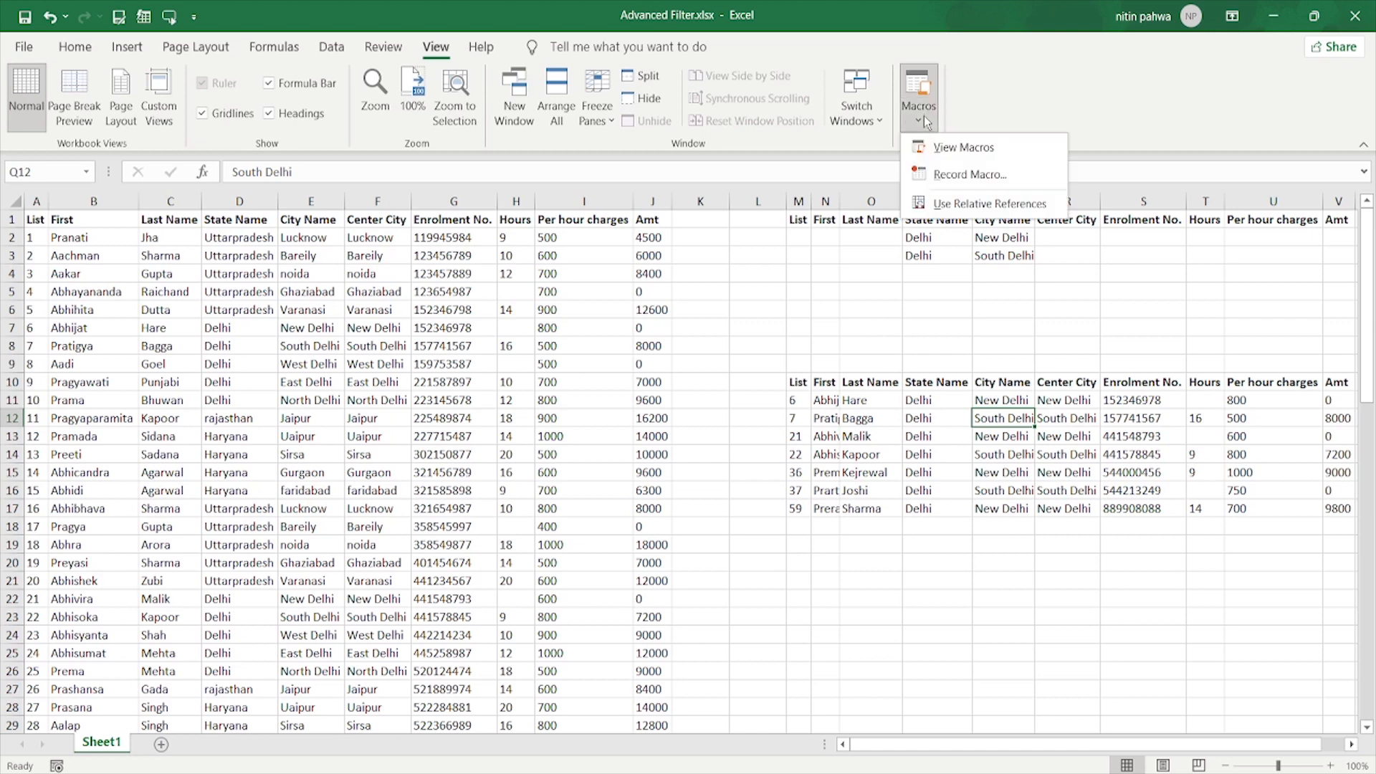
left_click(979, 174)
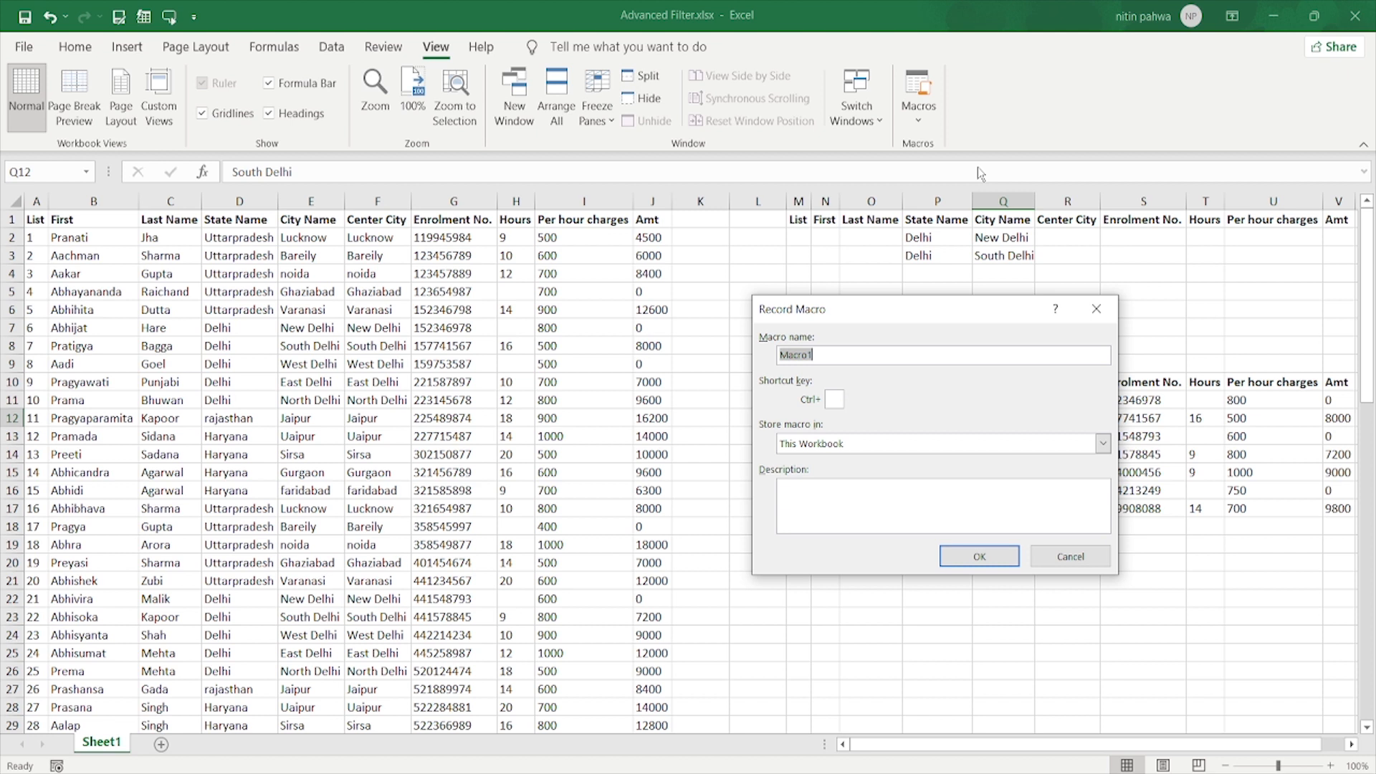
type("Filter")
key("Tab")
left_click(833, 398)
type("c")
left_click(886, 504)
type("advanced ")
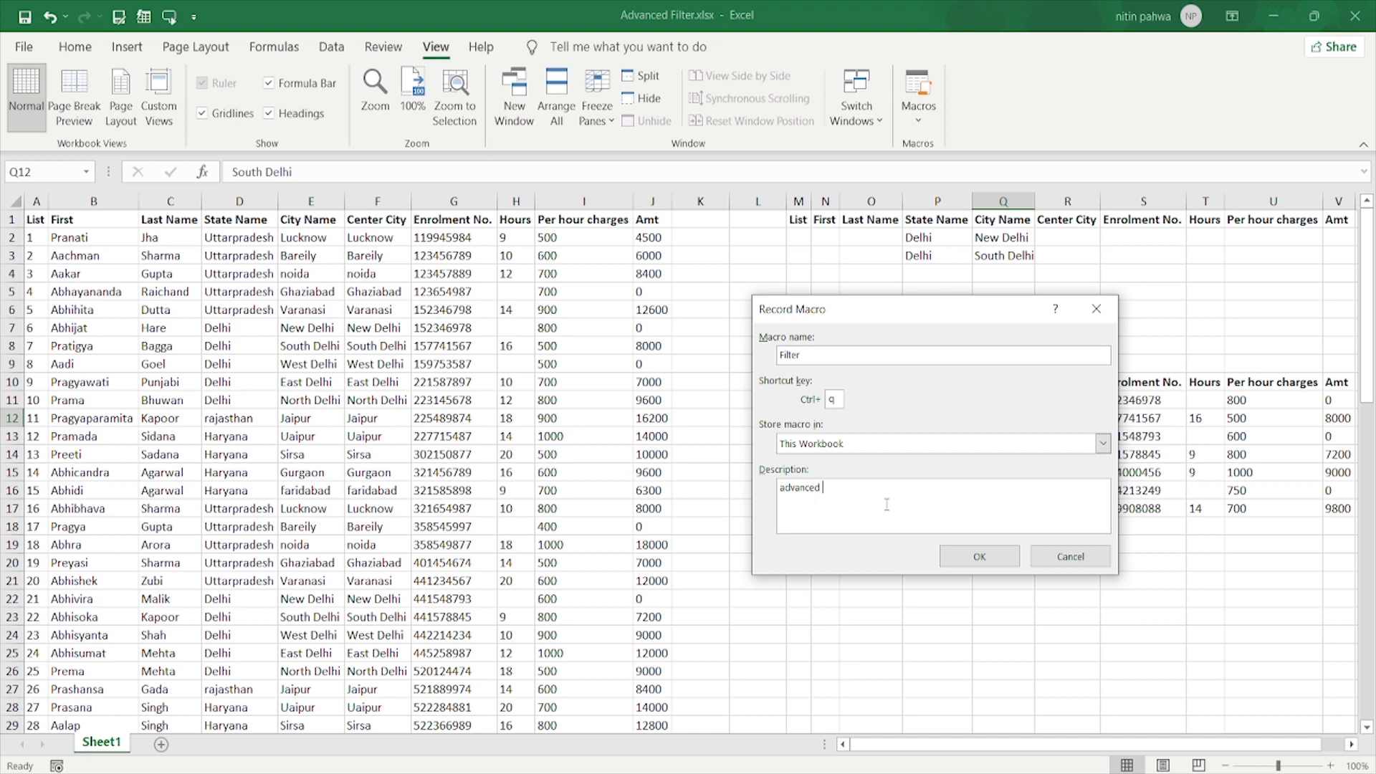
type("Filter")
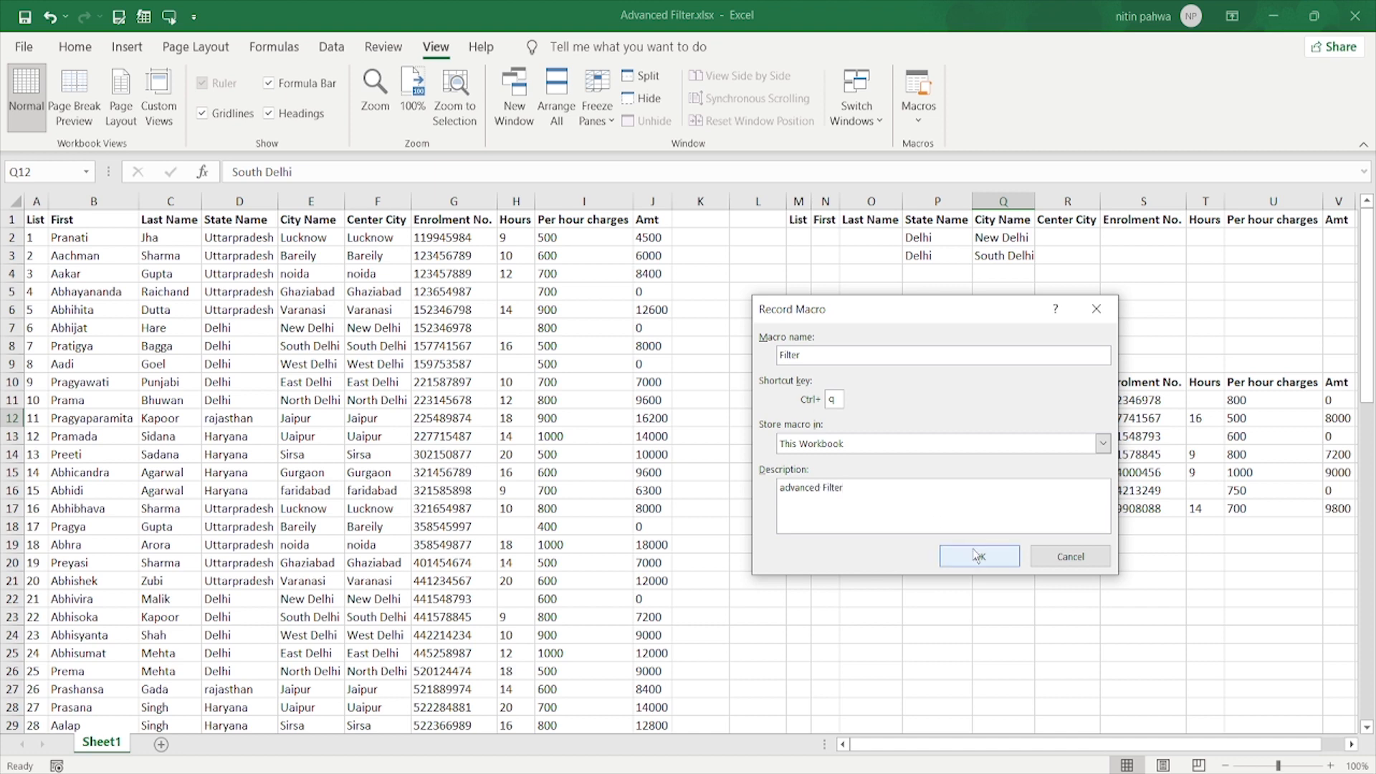
left_click(976, 556)
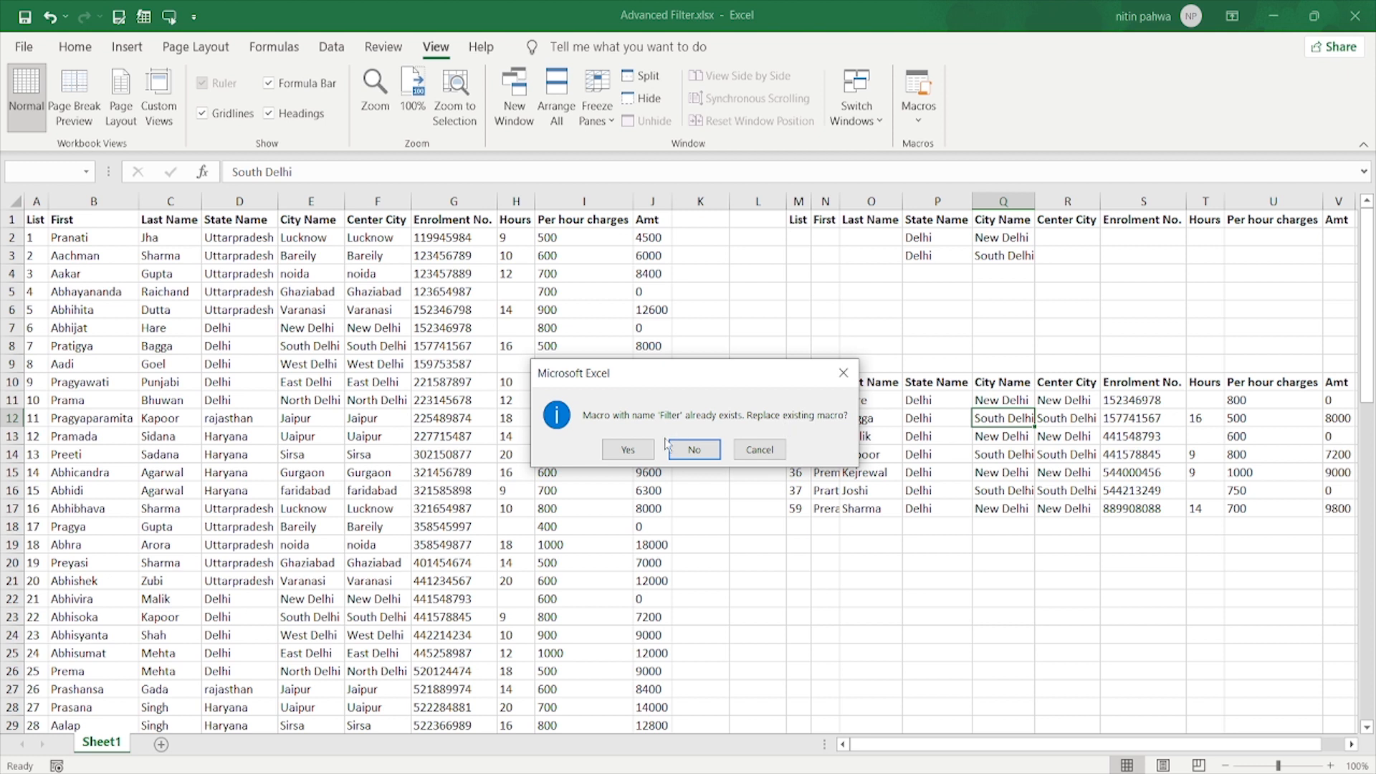
left_click(622, 450)
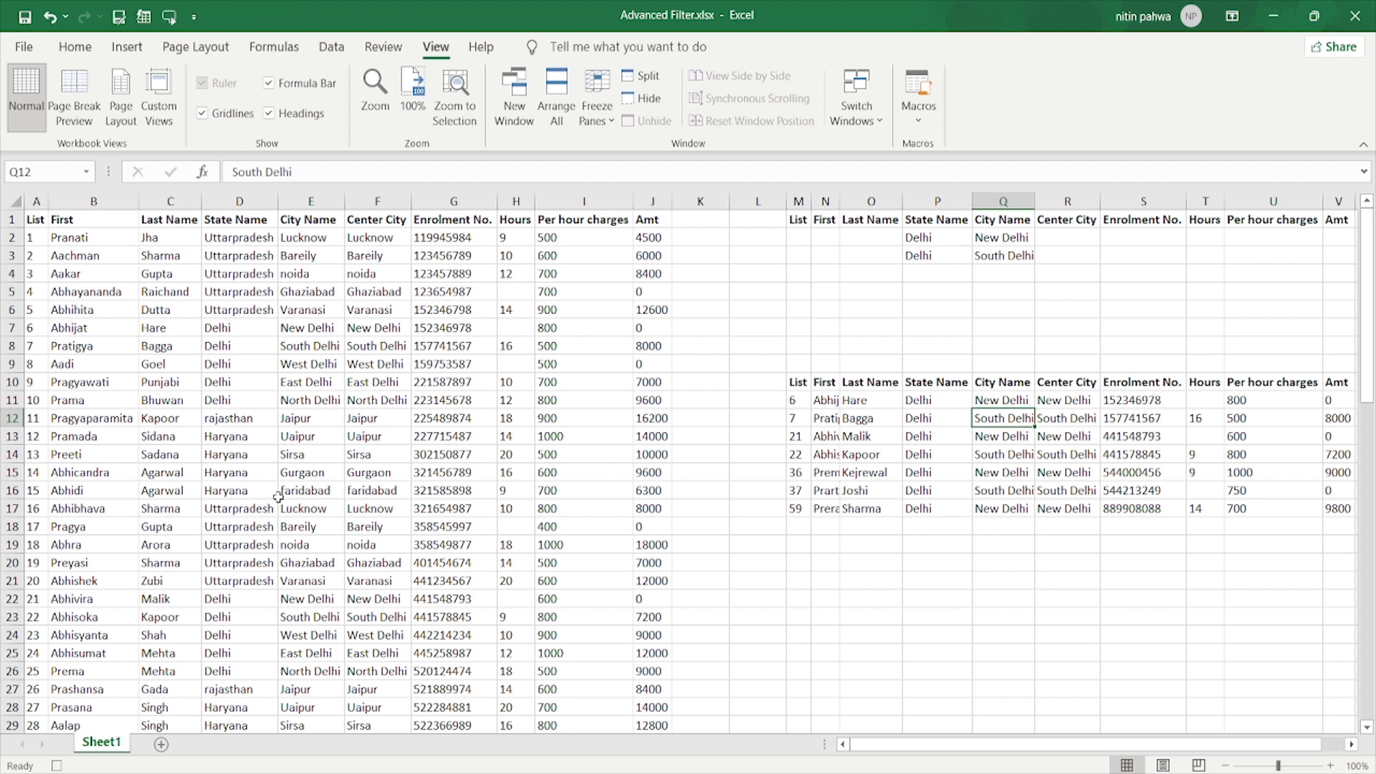
left_click(518, 294)
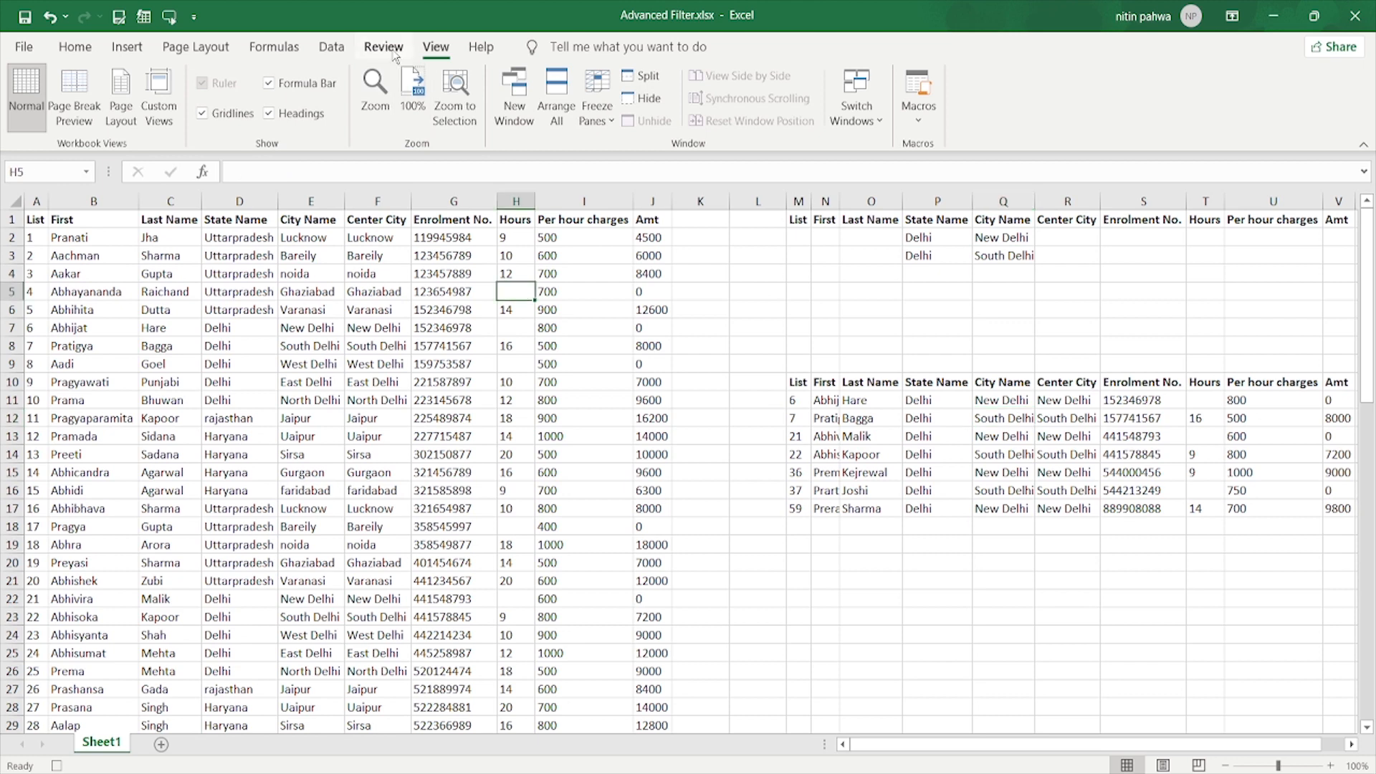
left_click(331, 47)
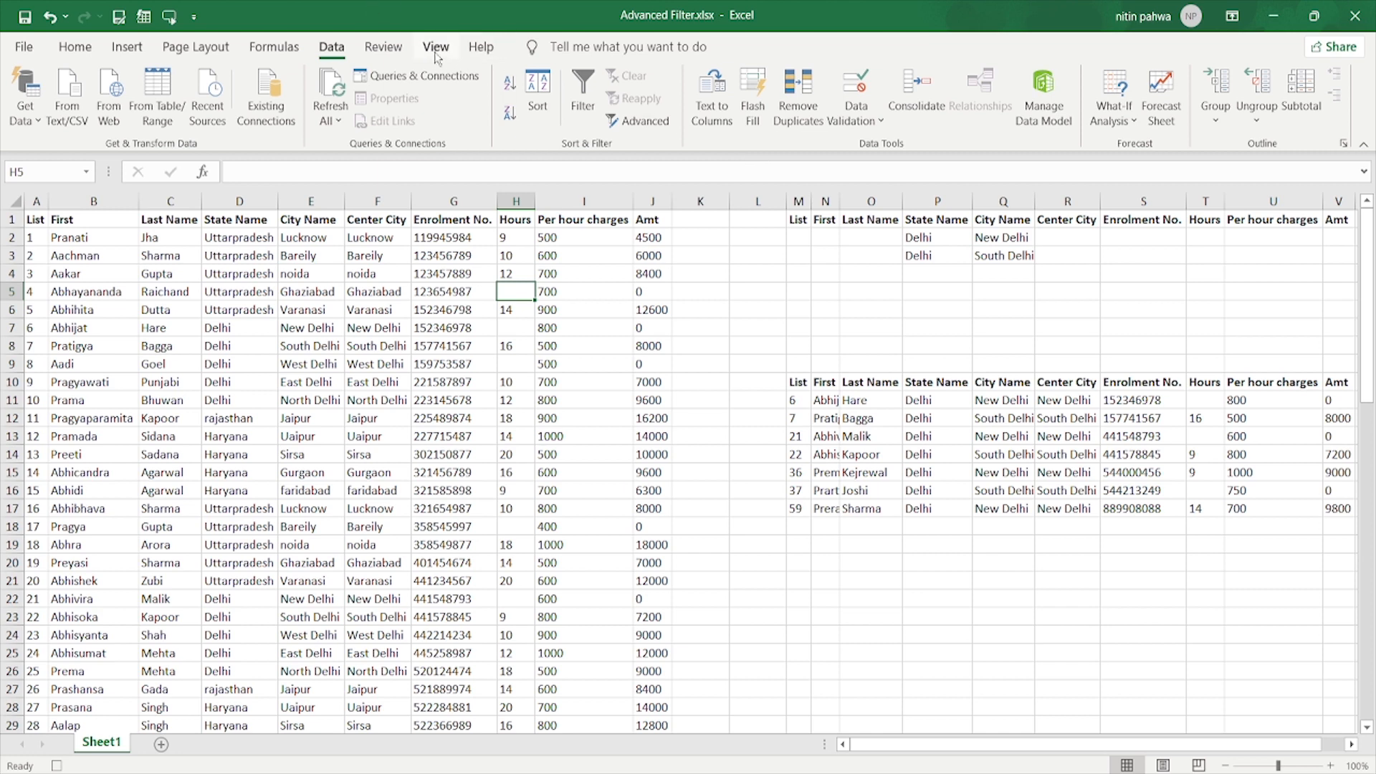
left_click(75, 48)
left_click(1149, 101)
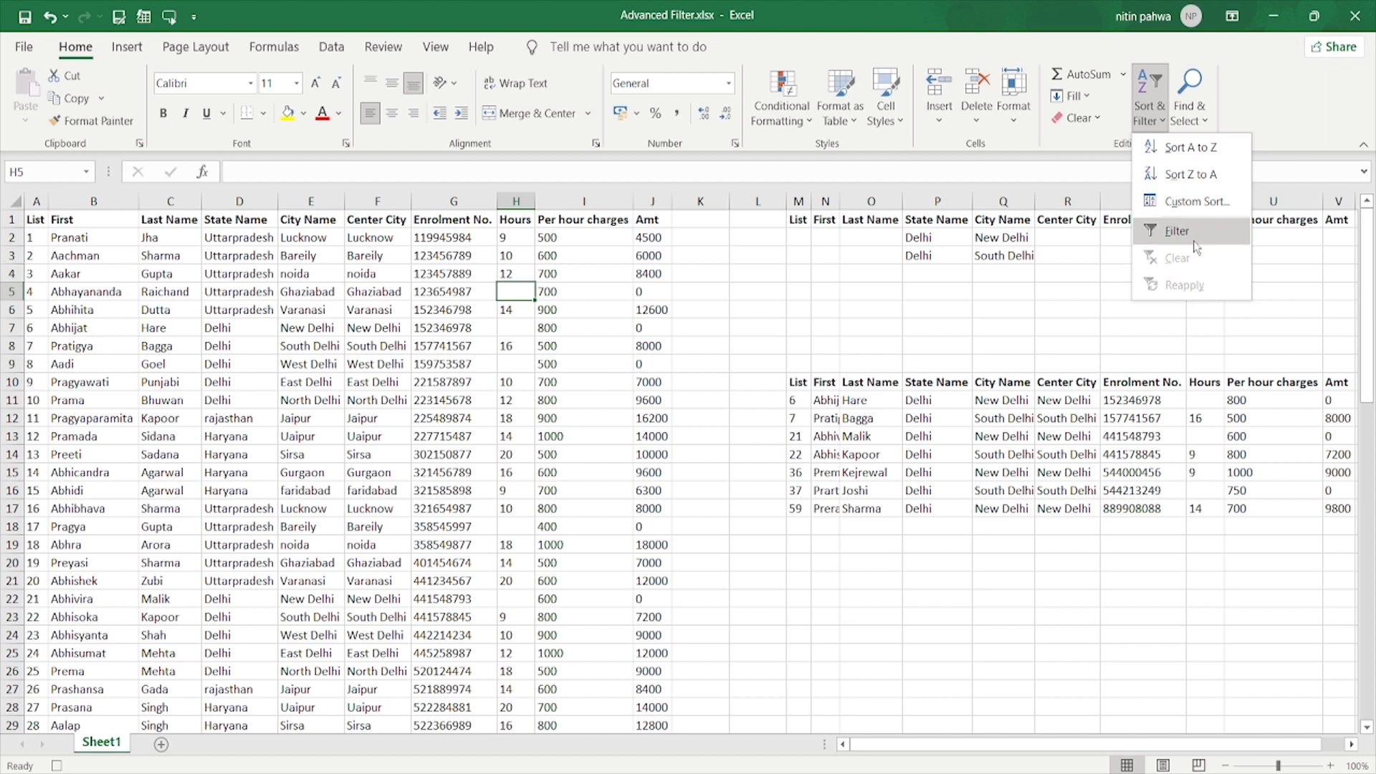
left_click(1190, 236)
left_click(1149, 100)
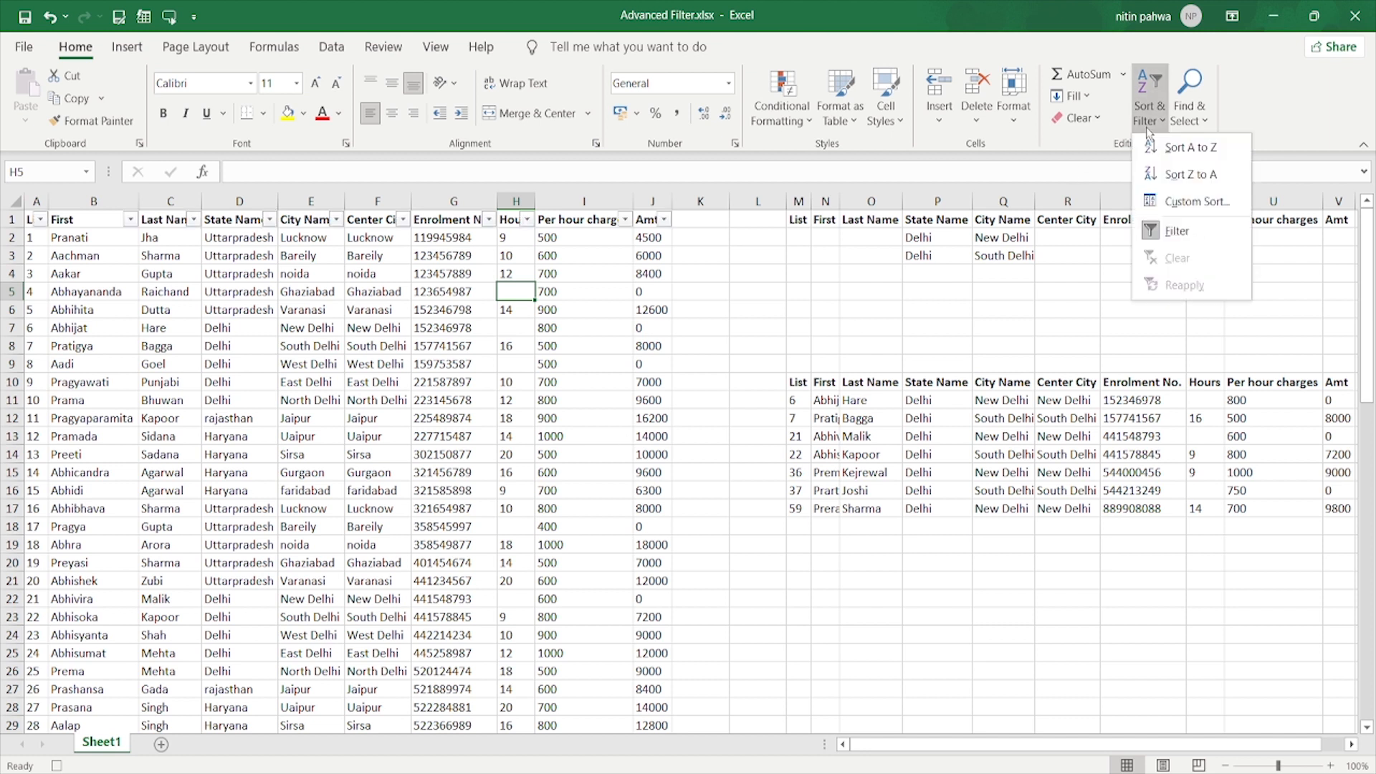
left_click(1188, 230)
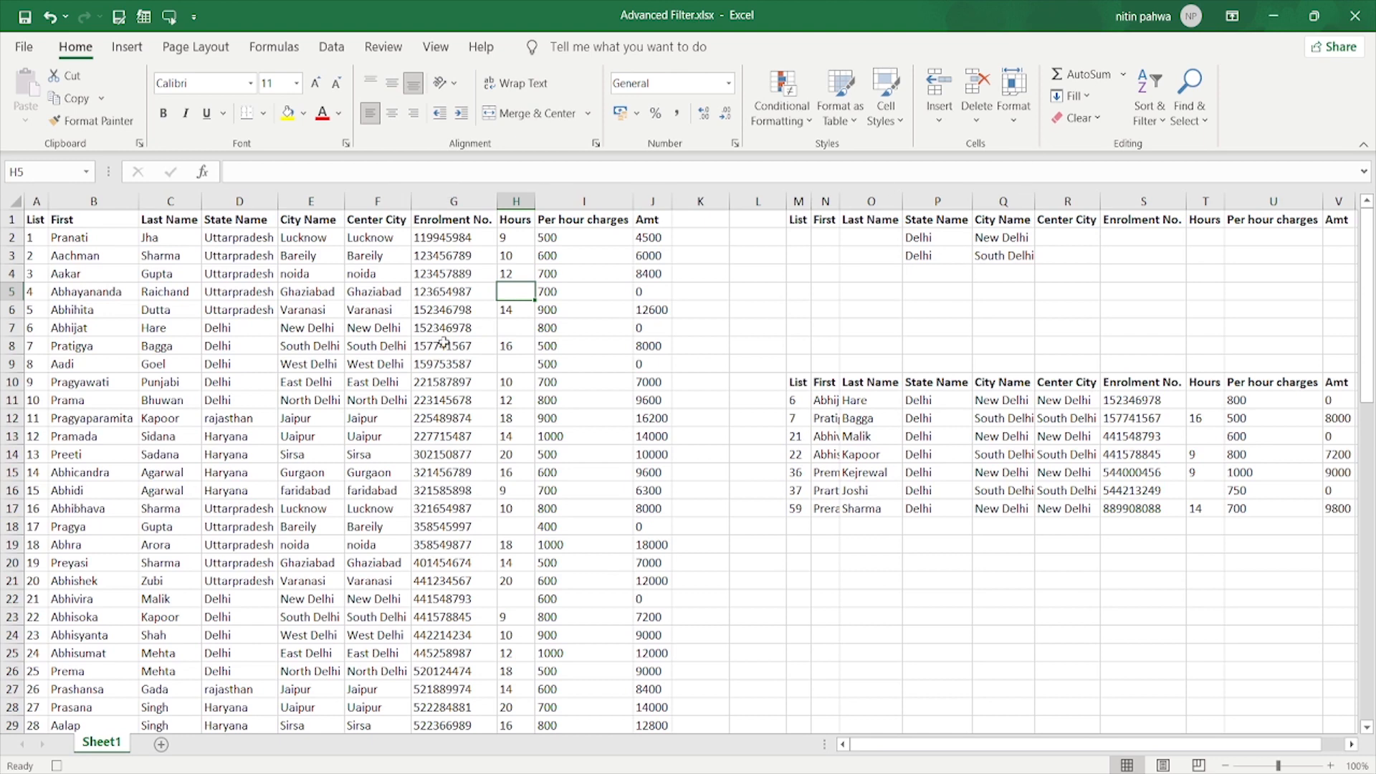
Start an Advanced Filter and set its list range to the full data table, A1:J69
left_click(331, 47)
left_click(640, 121)
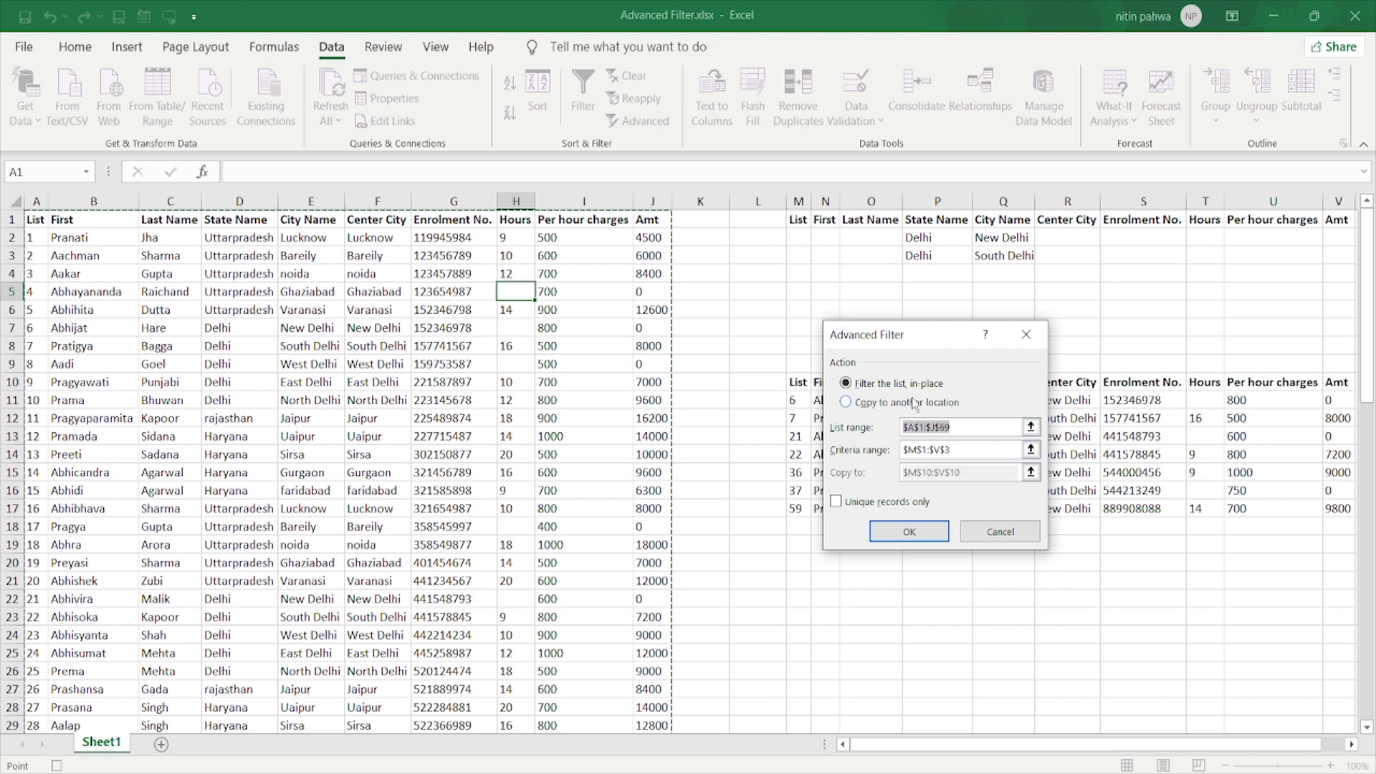
key("BackSpace")
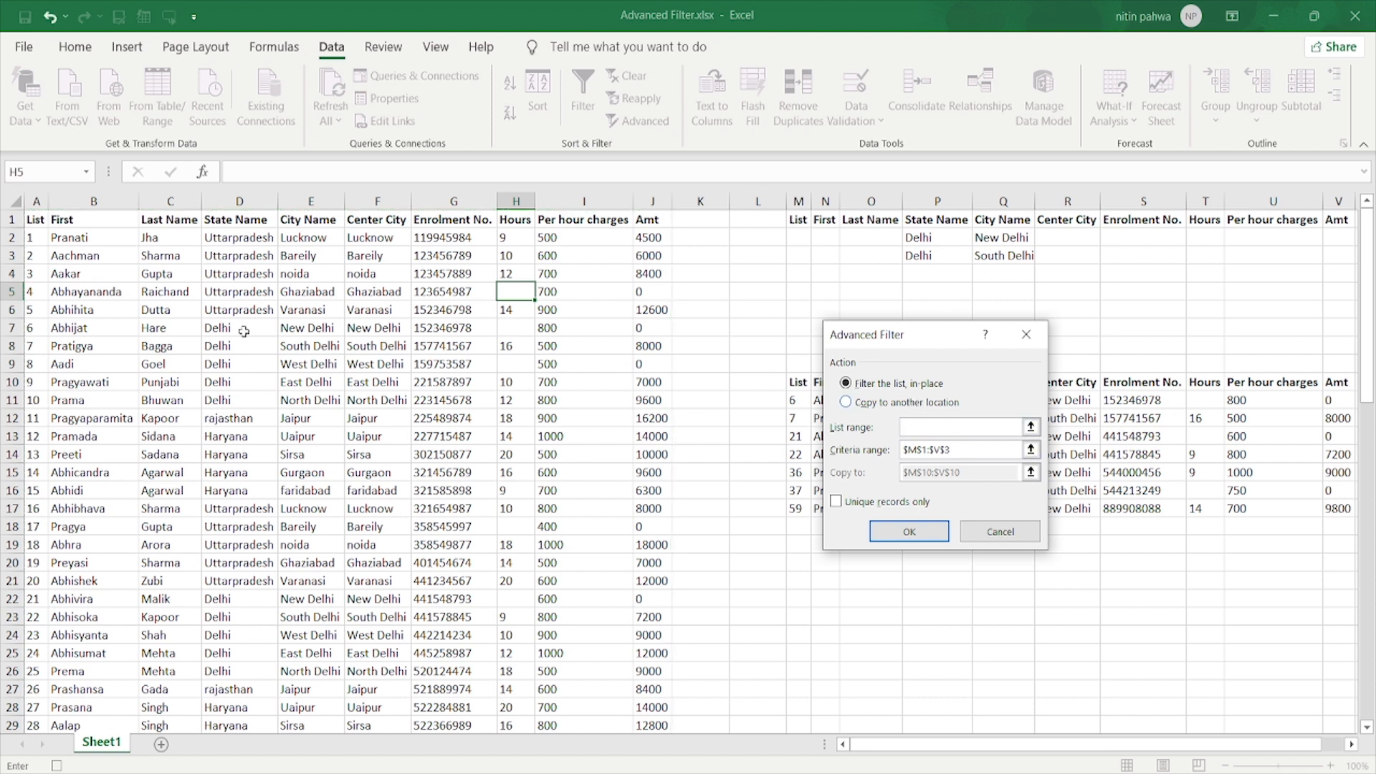
left_click(31, 218)
key("ctrl+shift+Right")
key("ctrl+shift+Down")
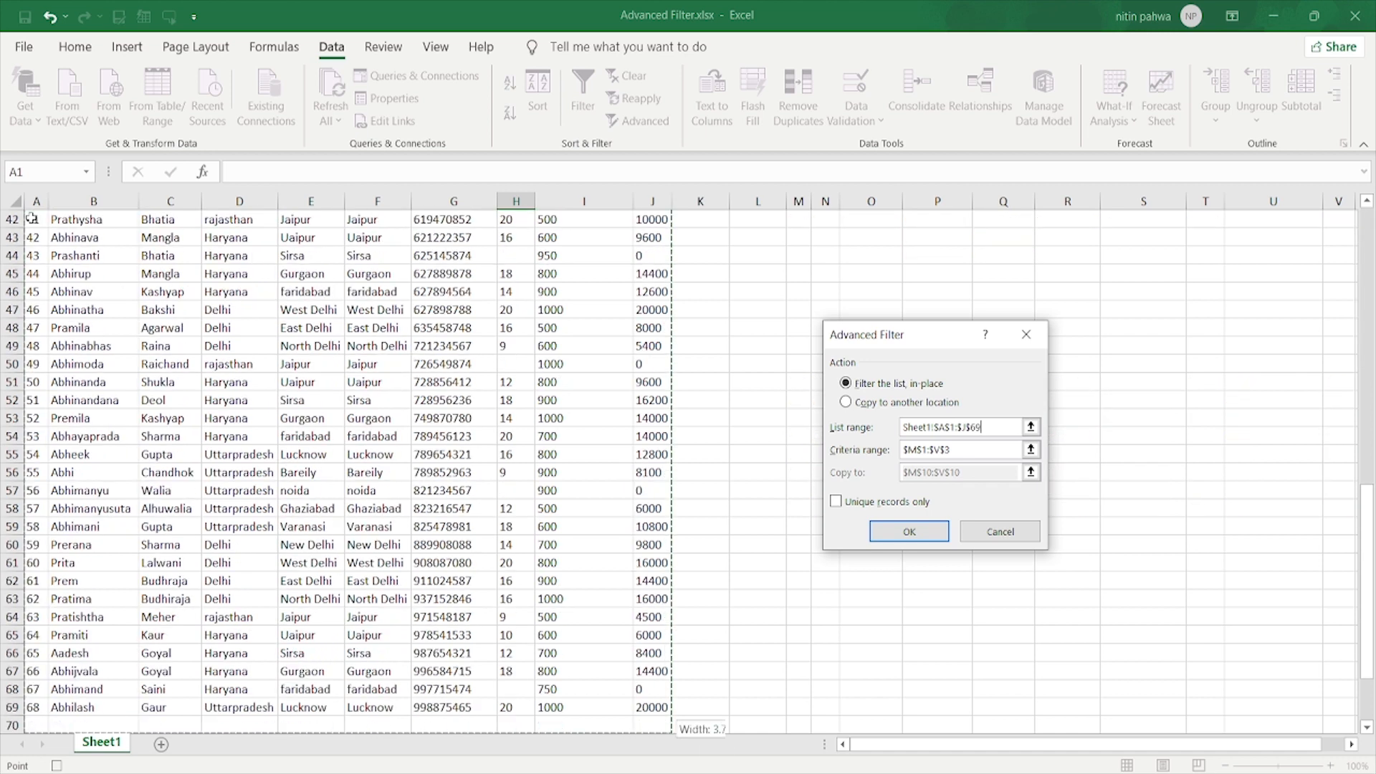
Set the Advanced Filter's criteria range to M1:V3, covering the criteria headers and both criteria rows
left_click_drag(971, 450, 880, 450)
key("BackSpace")
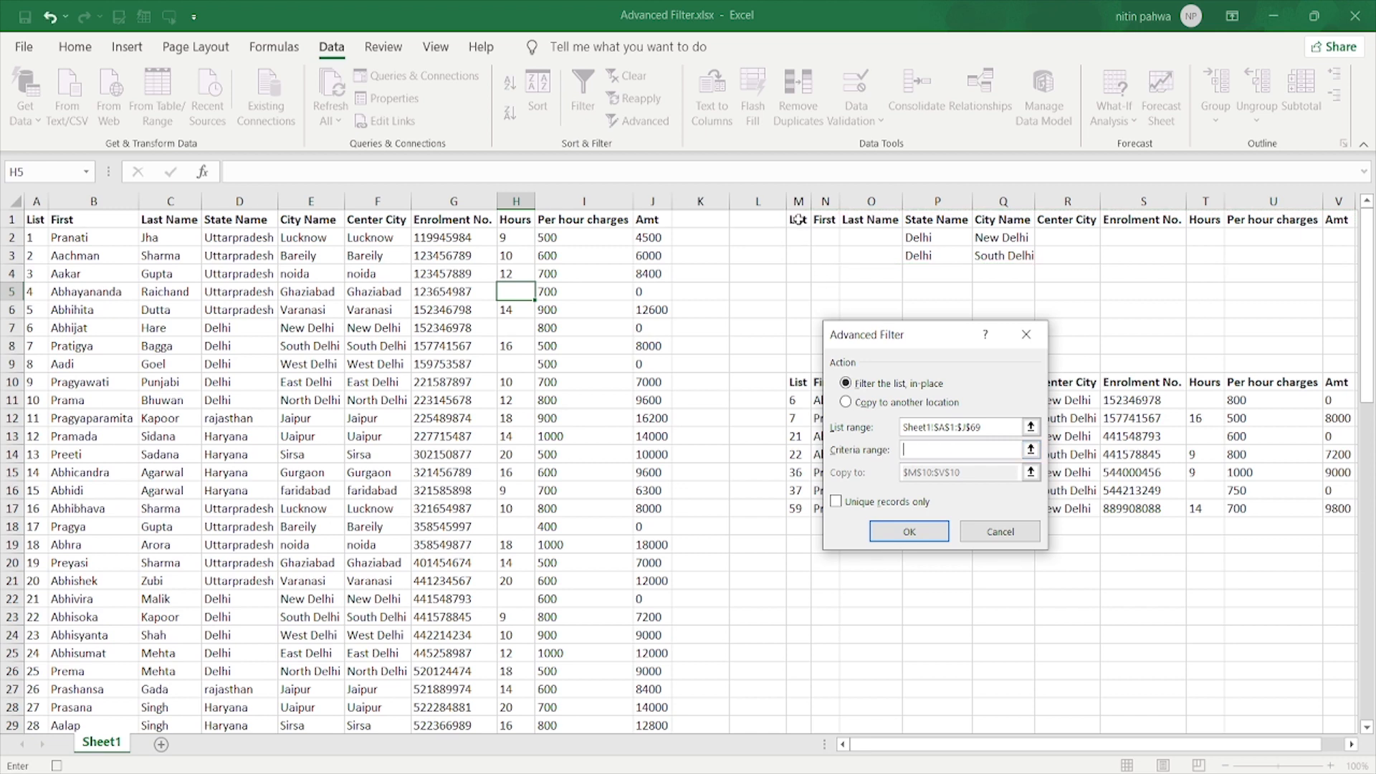
left_click_drag(800, 225, 1339, 251)
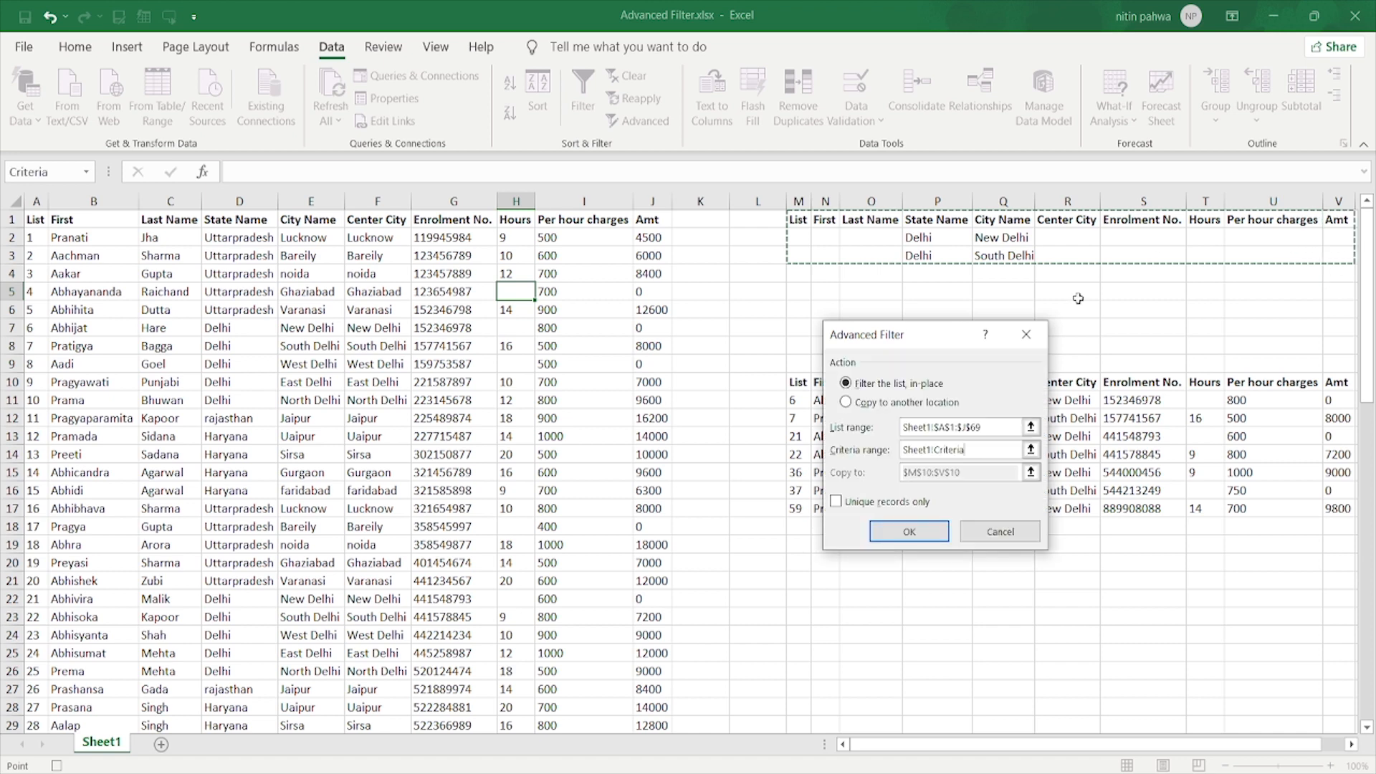
Copy the filtered records to another location under the headers in M10:V10, and stop recording the macro
left_click(847, 402)
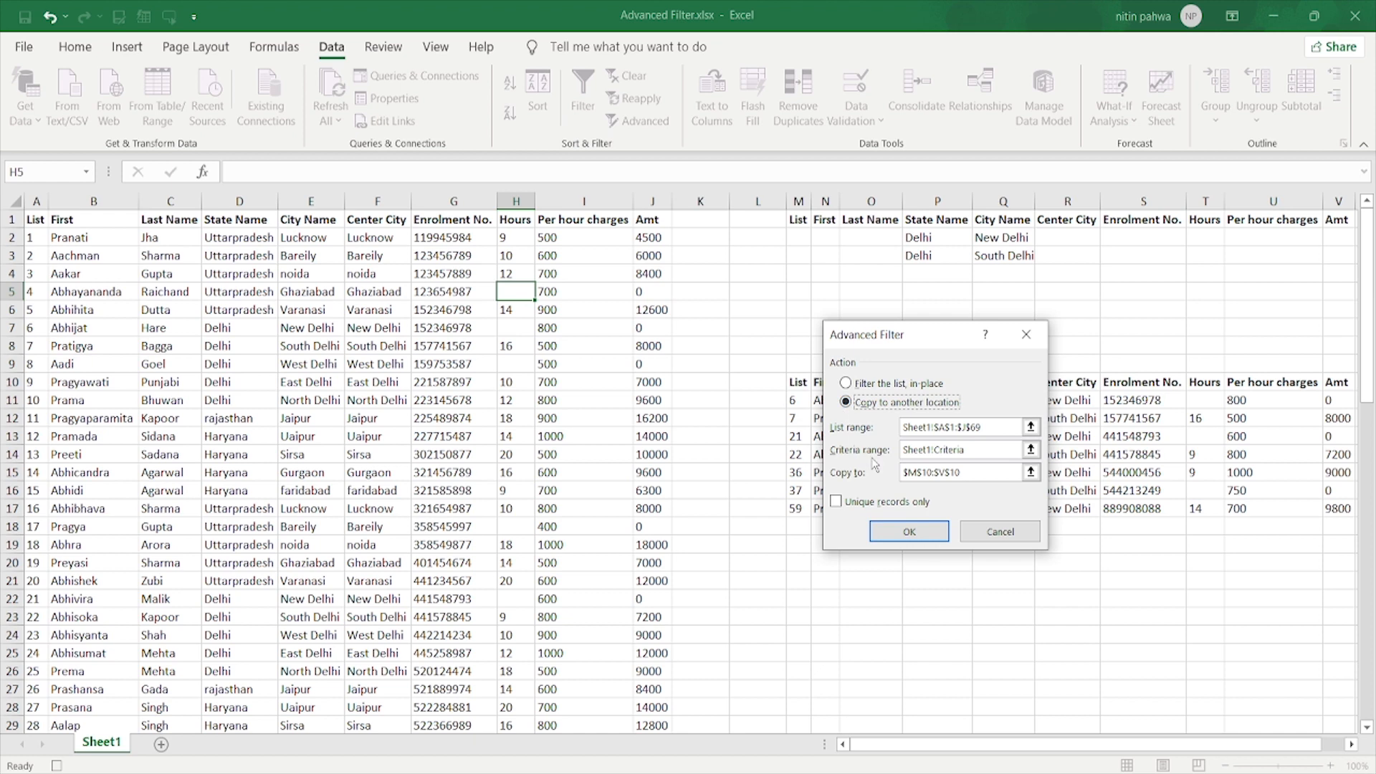
left_click_drag(959, 473, 860, 468)
key("BackSpace")
left_click_drag(797, 382, 1333, 383)
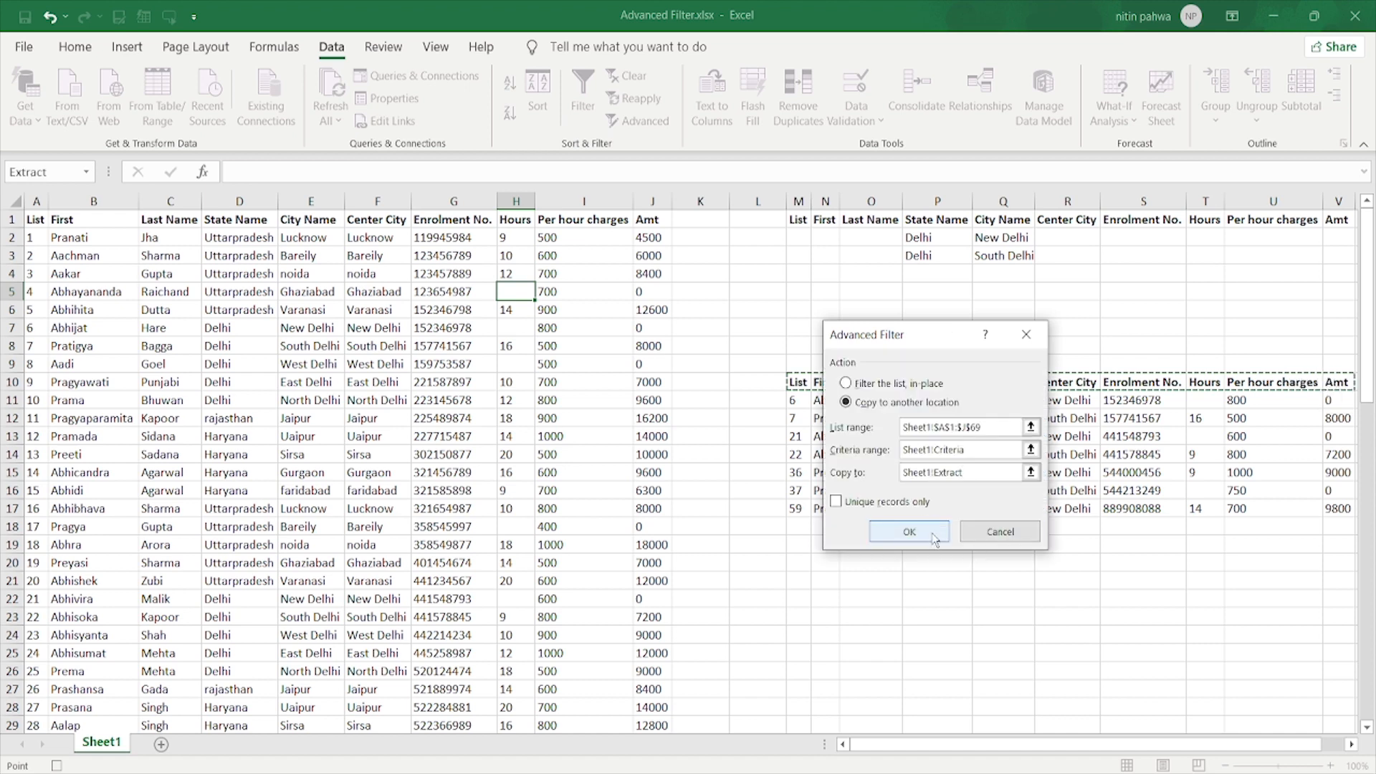
left_click(911, 531)
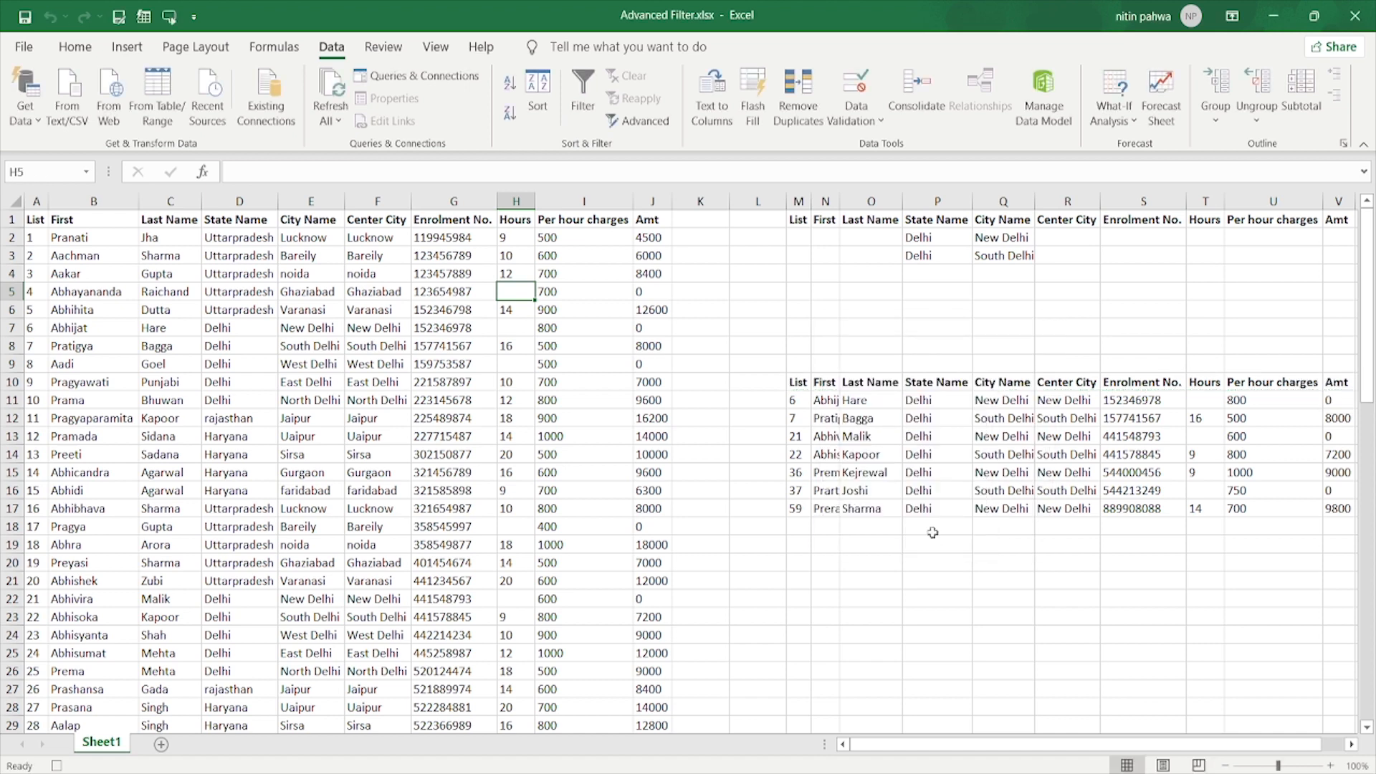
left_click(58, 766)
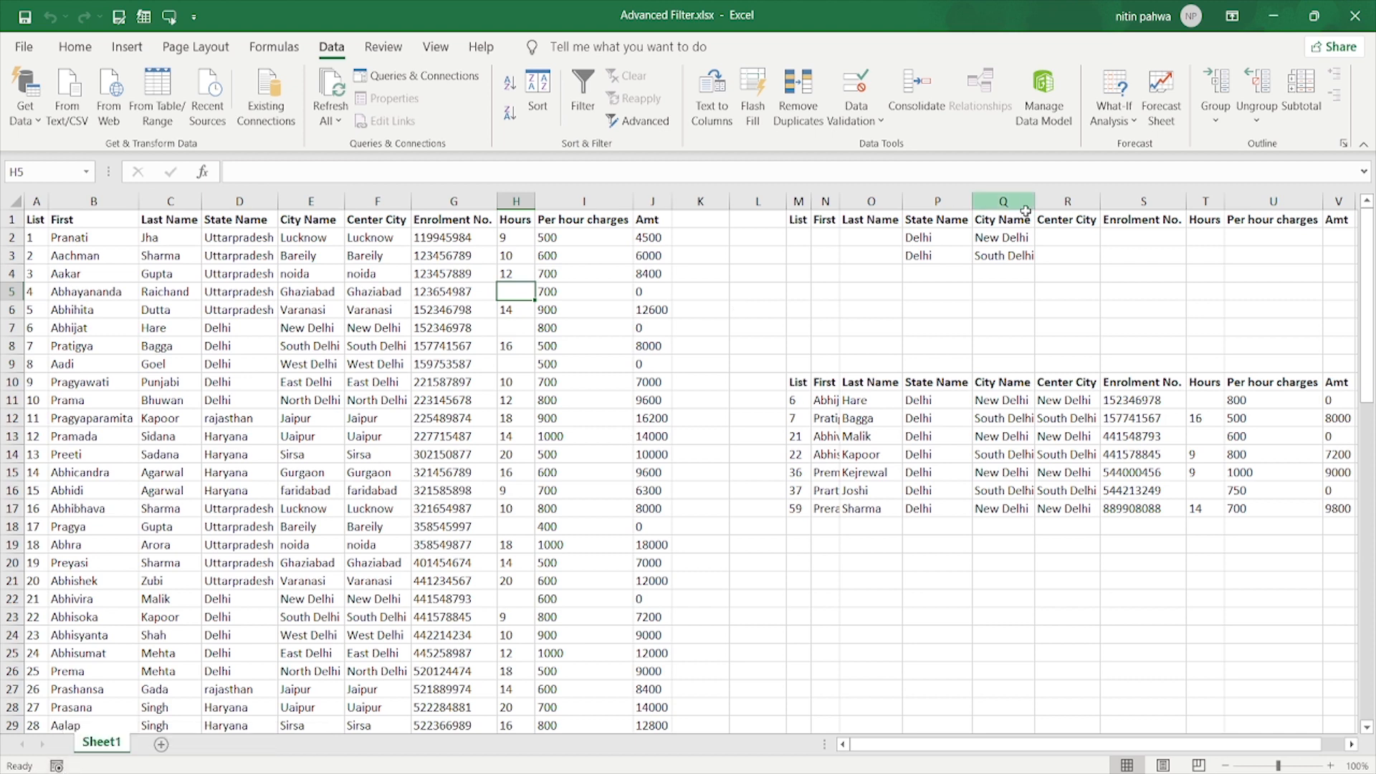
Change the state criterion in P2 to Rajasthan and clear the other criteria in P3 and Q2:Q3
left_click(926, 236)
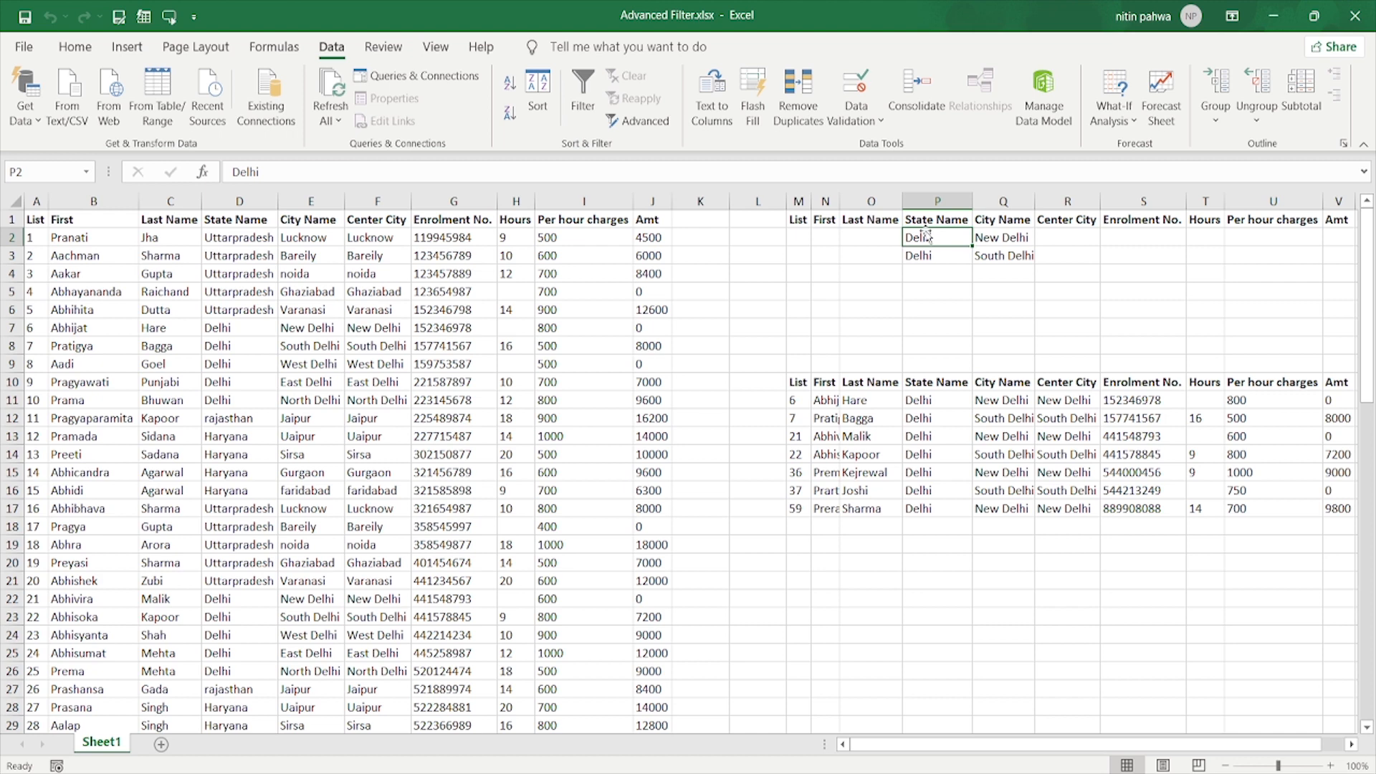
type("Ra")
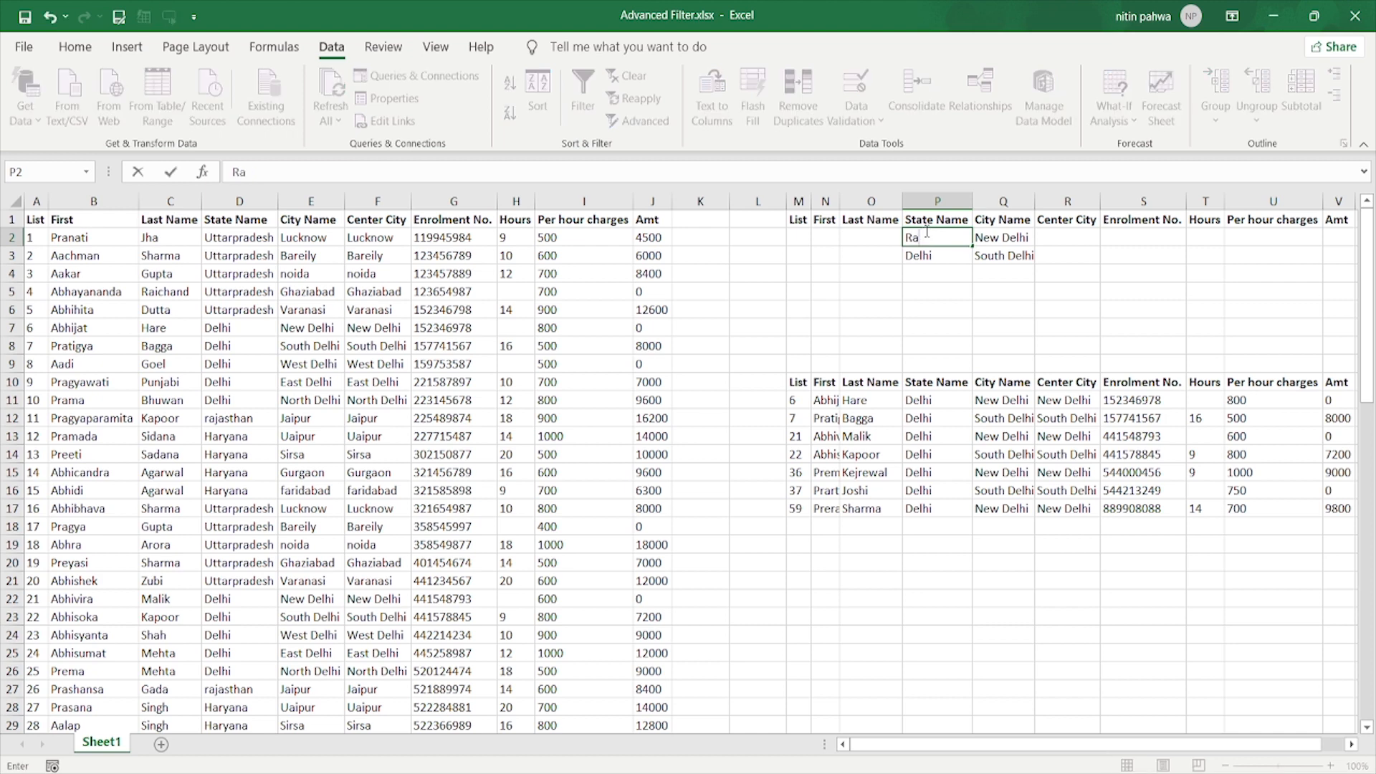
type("jasthan")
key("Return")
key("Delete")
key("Up")
key("Right")
key("Down")
key("Up")
key("Delete")
key("Down")
key("Delete")
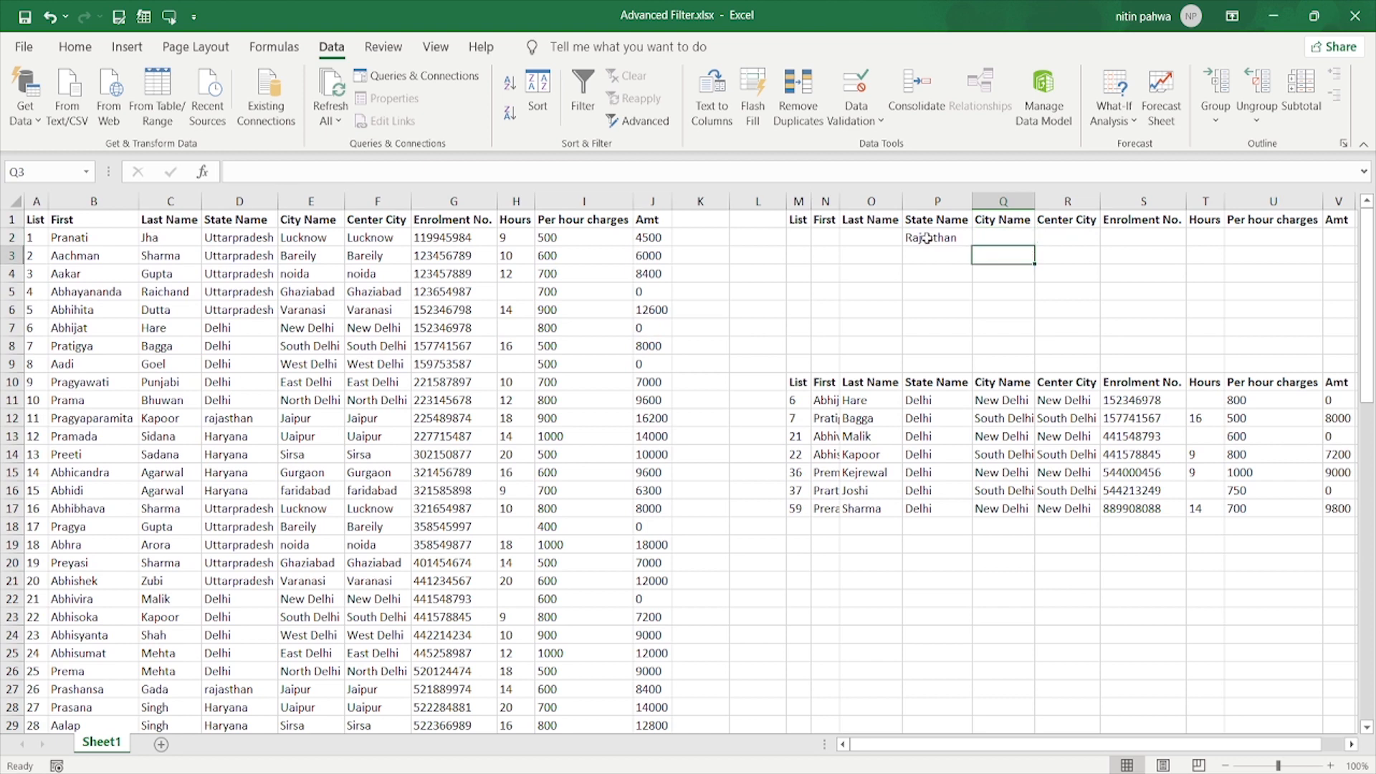
Run the filter macro for Rajasthan, replace P2 with rajasthan copied from the extracted state names, and rerun the macro
left_click(929, 237)
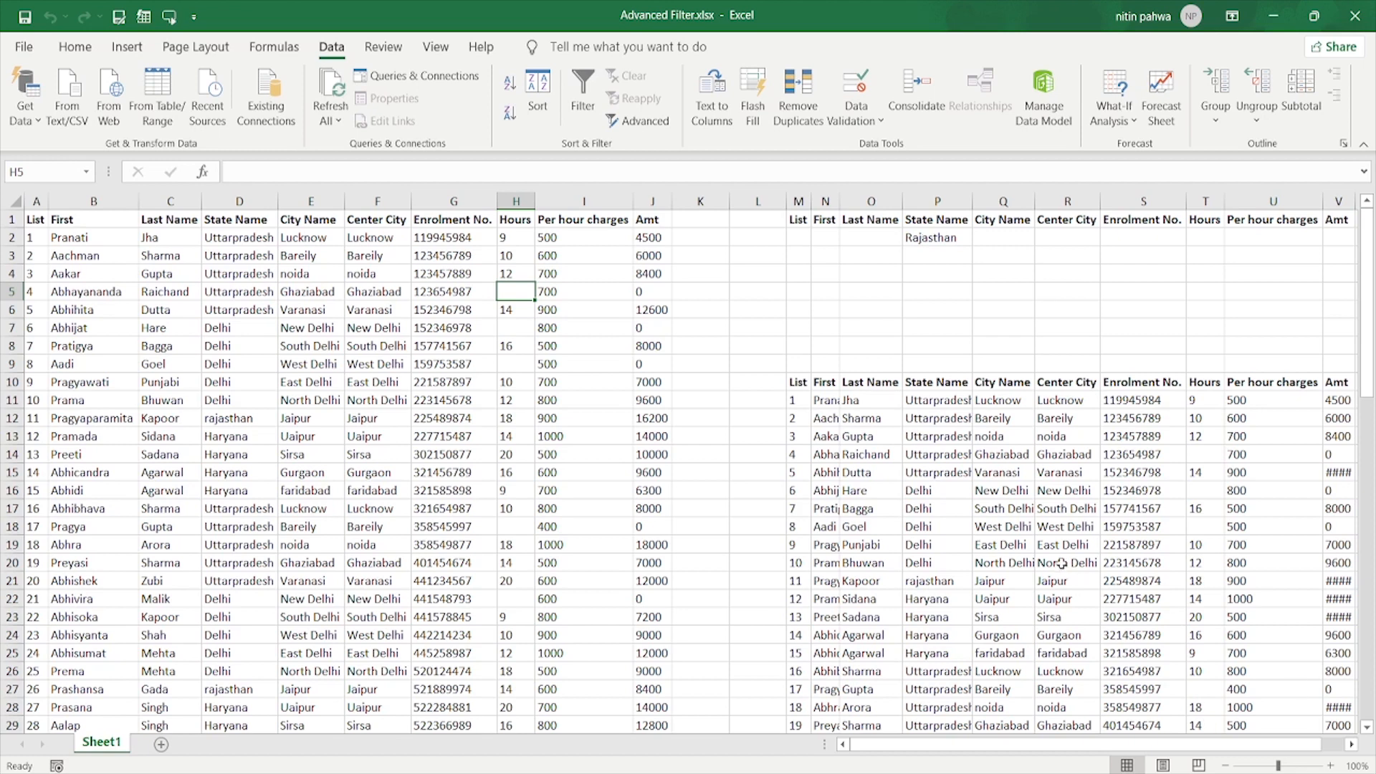
scroll(1062, 564, "down", 6)
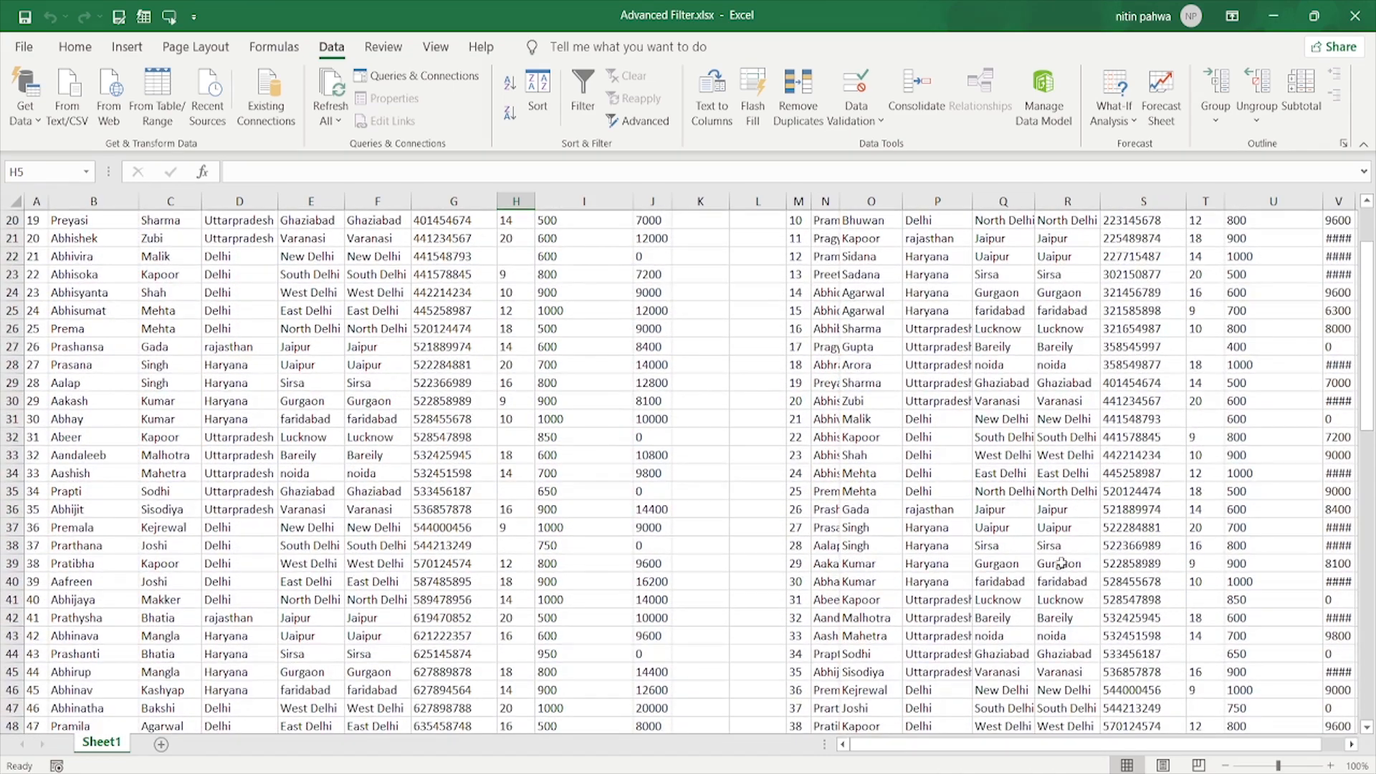
left_click(933, 510)
key("ctrl+c")
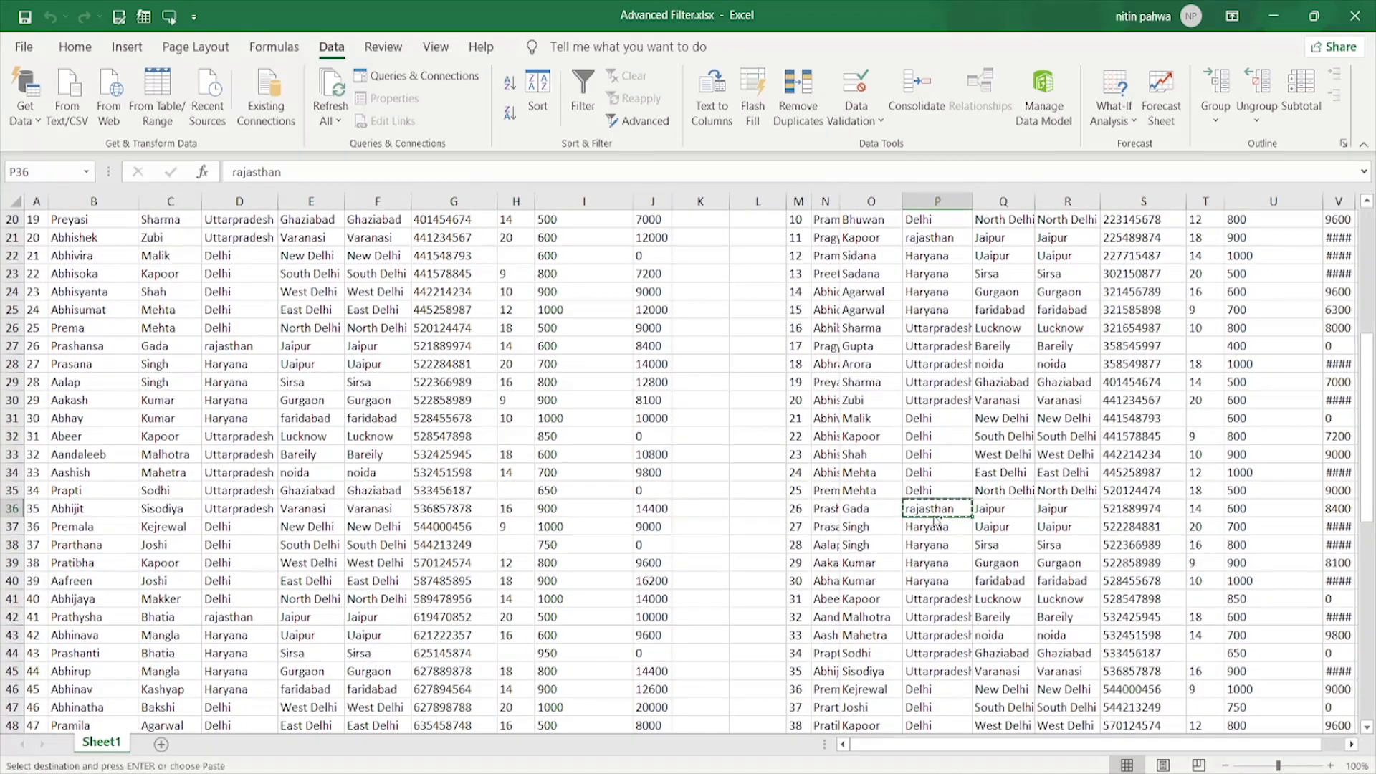
scroll(933, 516, "up", 6)
left_click(946, 236)
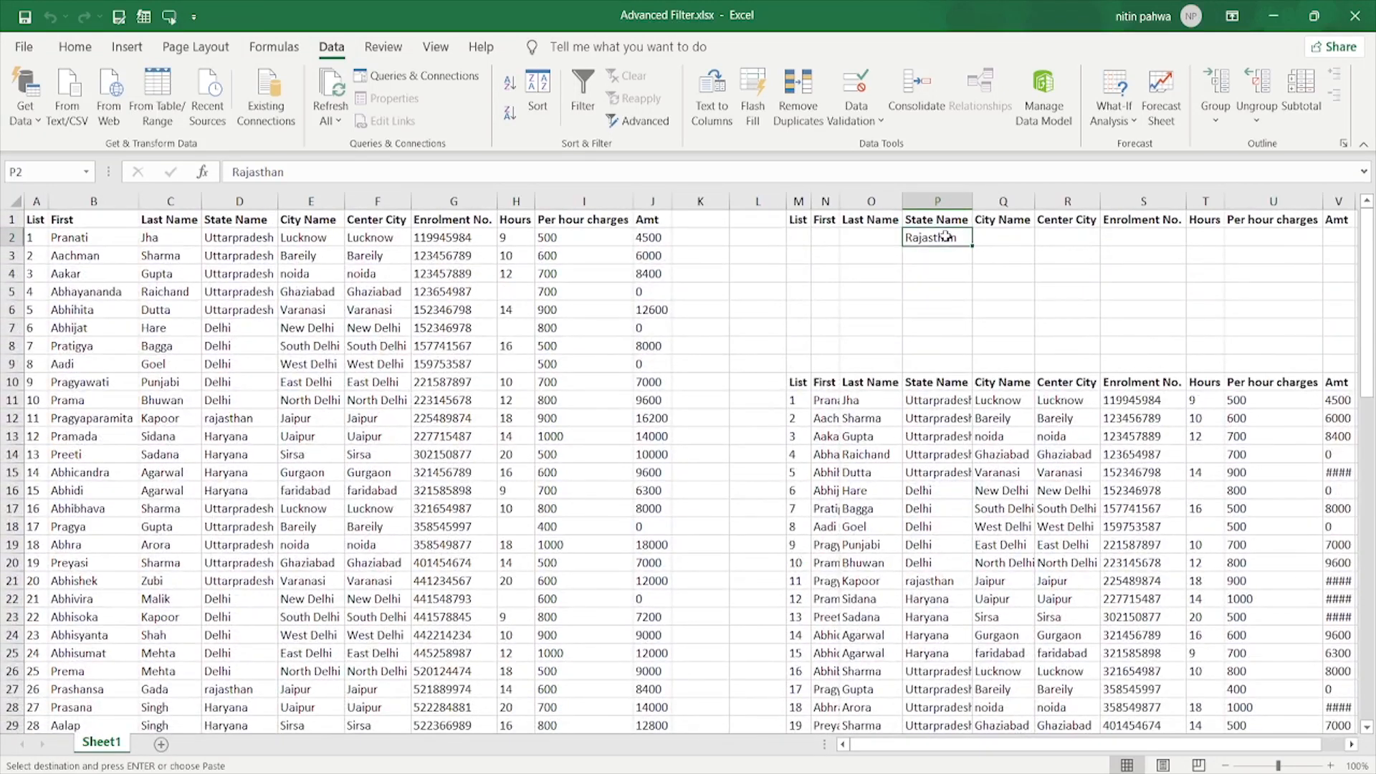
key("ctrl+v")
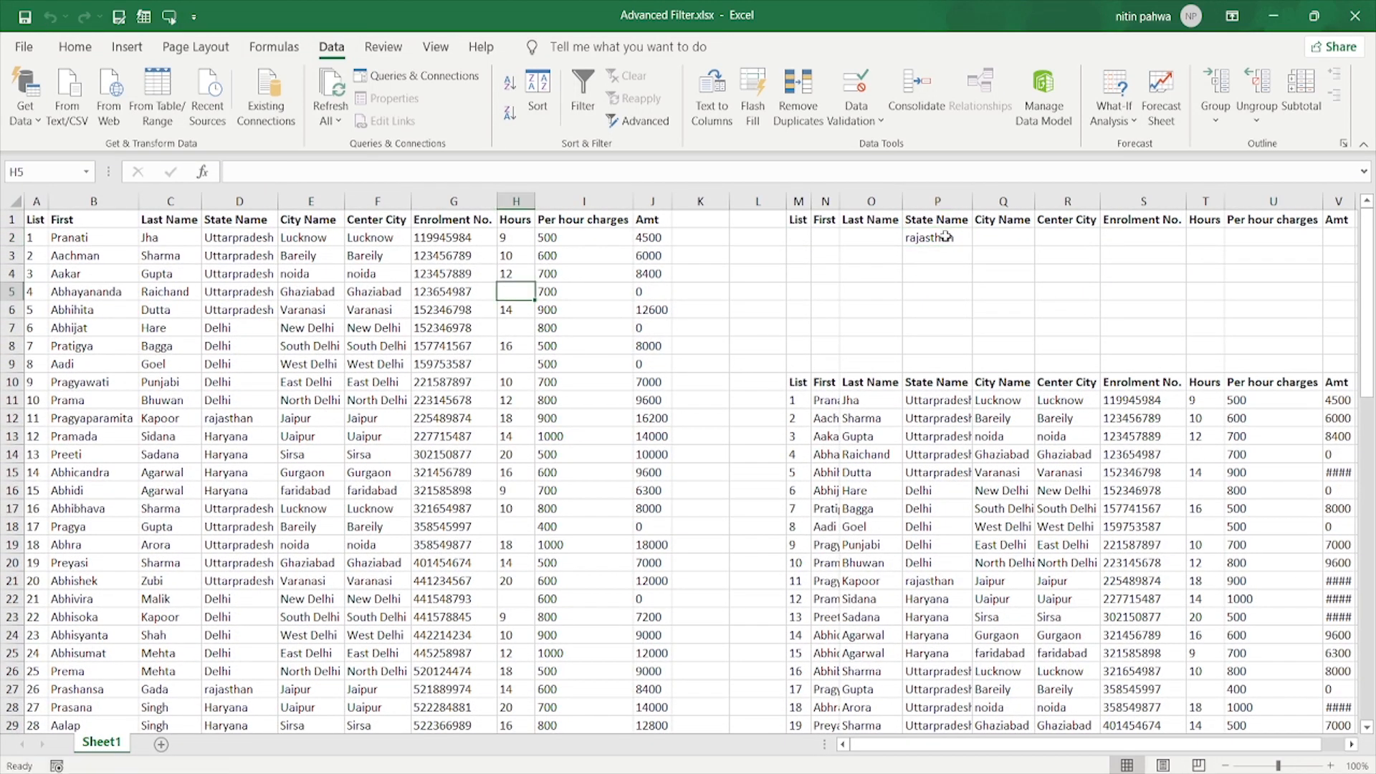
left_click(952, 472)
scroll(1013, 476, "down", 2)
scroll(1013, 477, "up", 2)
Set the state criterion in P2 to Delhi and run the filter macro, repeating the run from P2
left_click(946, 240)
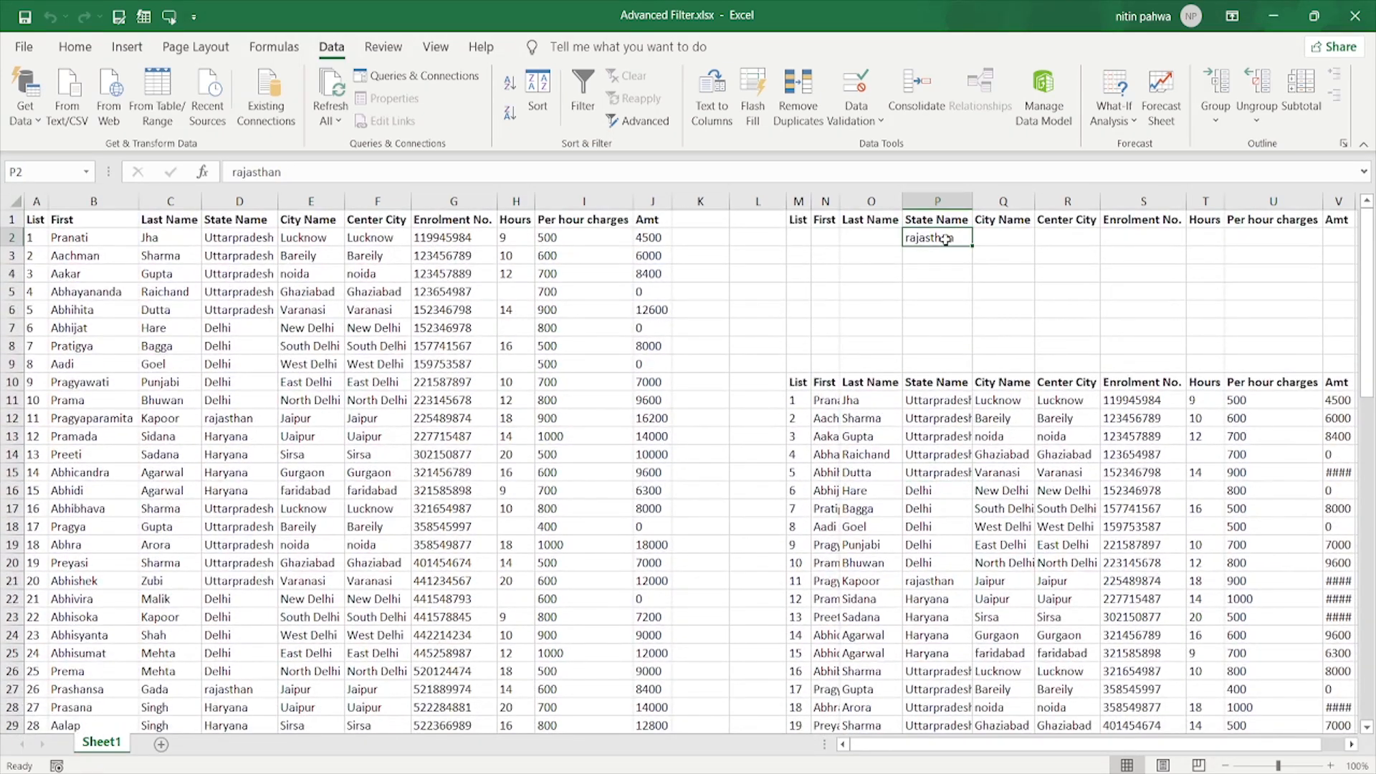
type("Delhi")
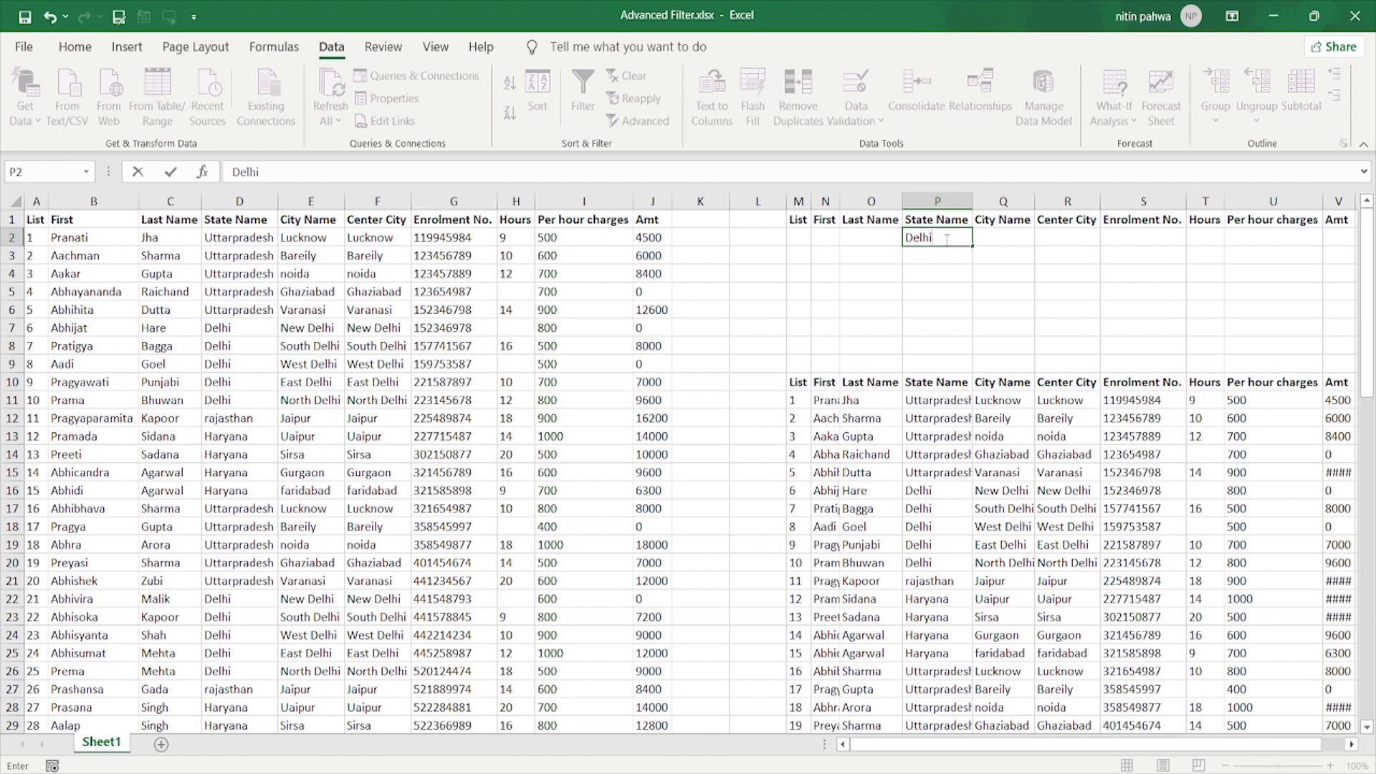
key("Return")
key("ctrl+q")
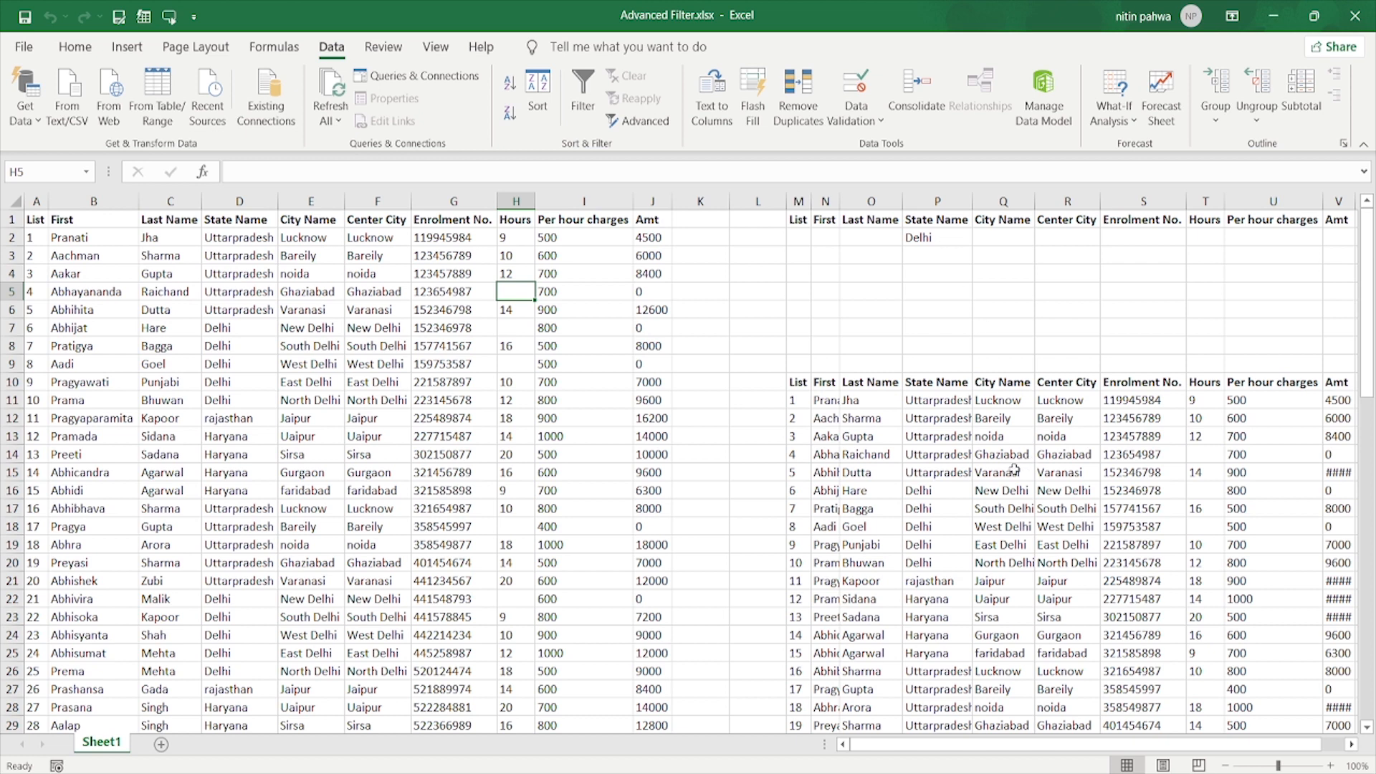
left_click(978, 458)
left_click(910, 237)
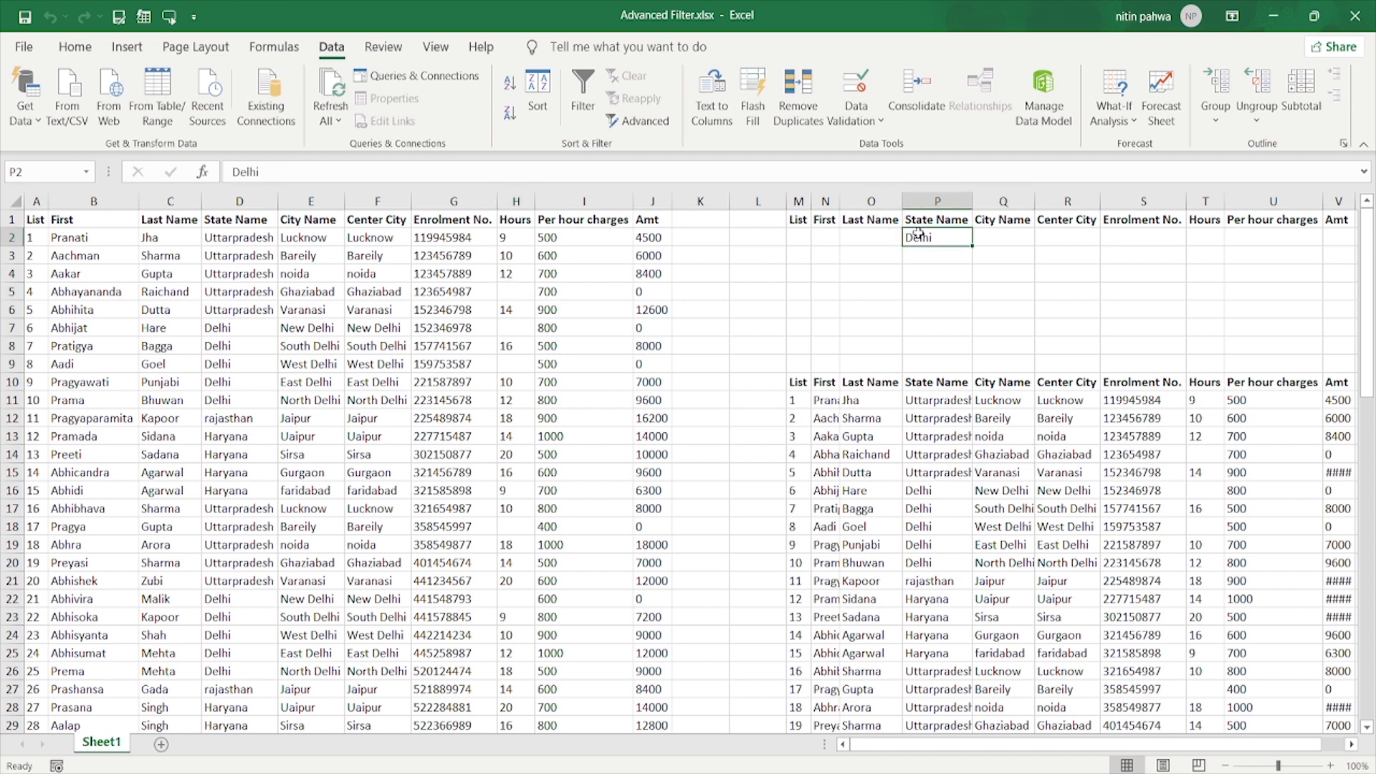
key("ctrl+q")
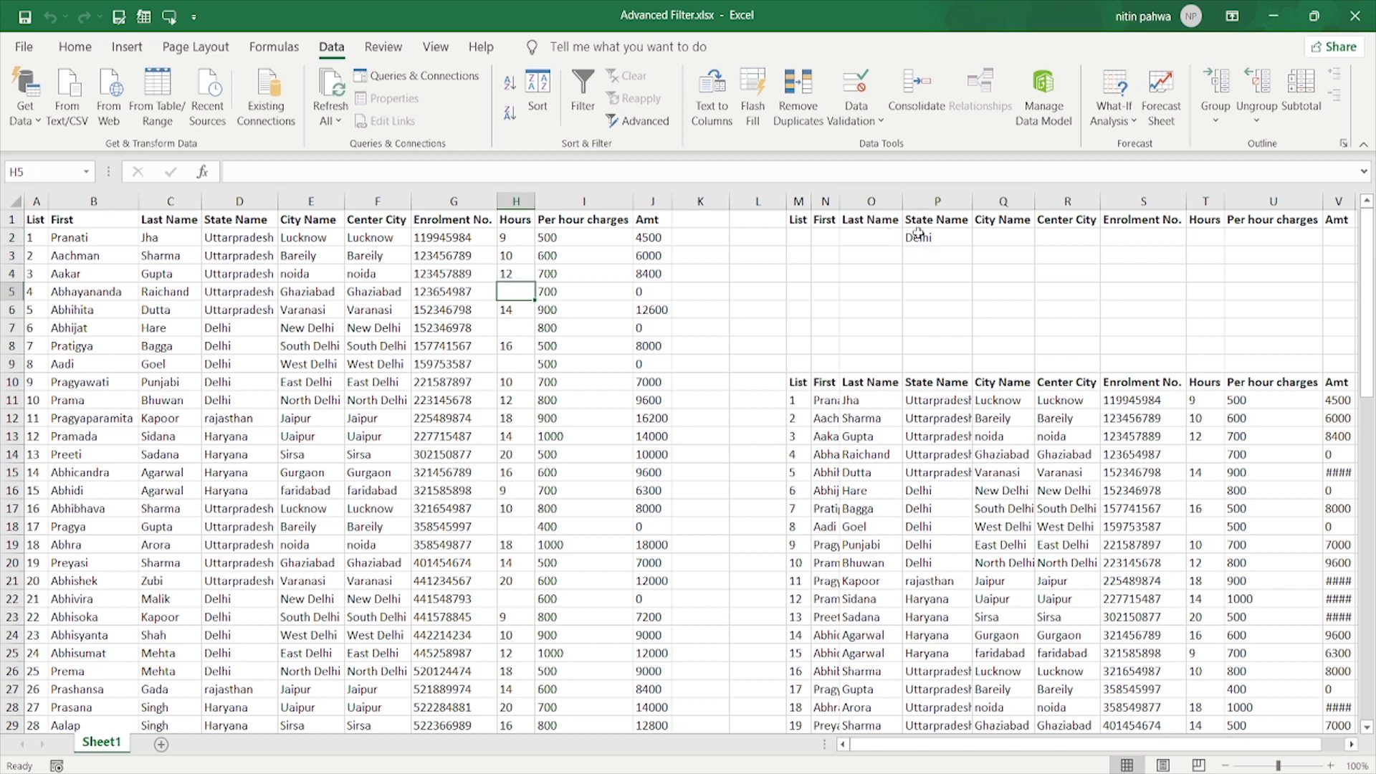
left_click(1017, 495)
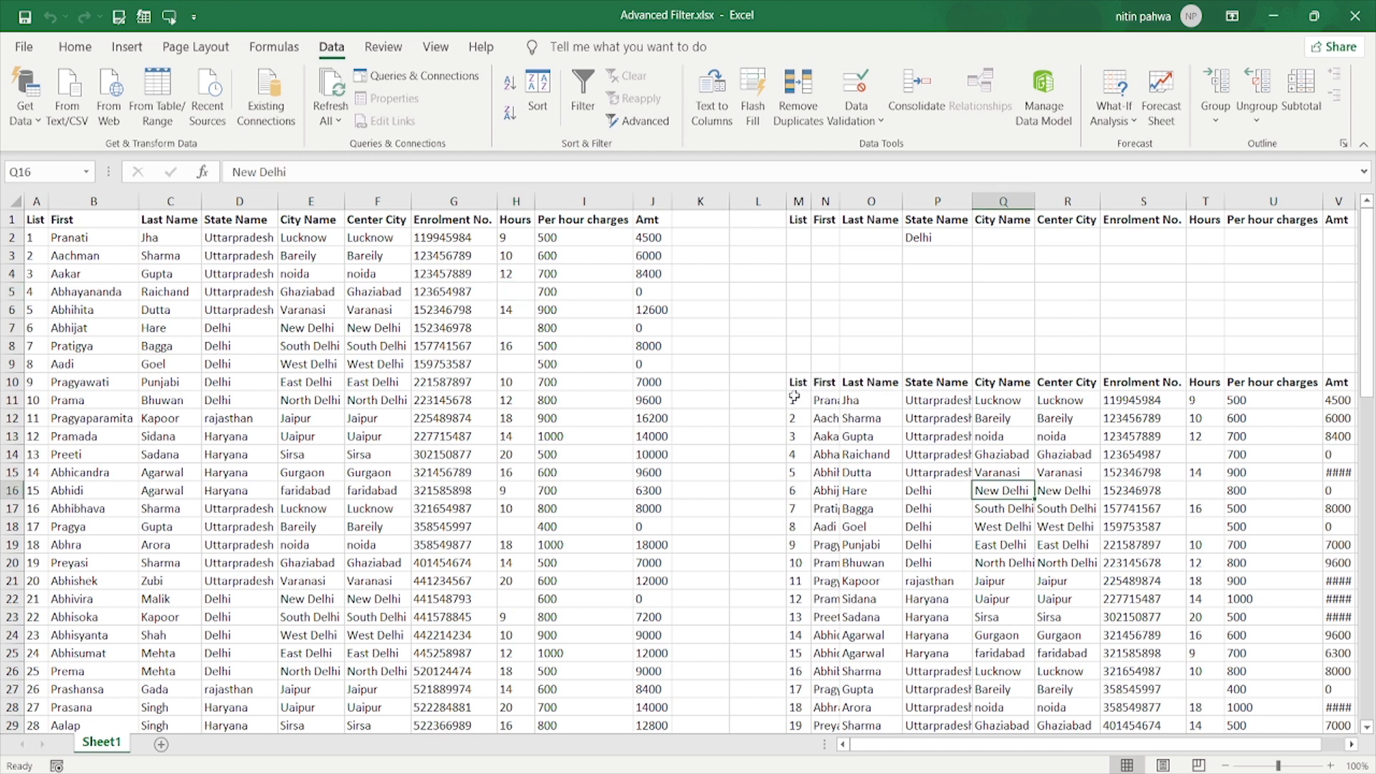
Clear the extracted headers and records in columns M to V from row 9 down past the last record
left_click(795, 367)
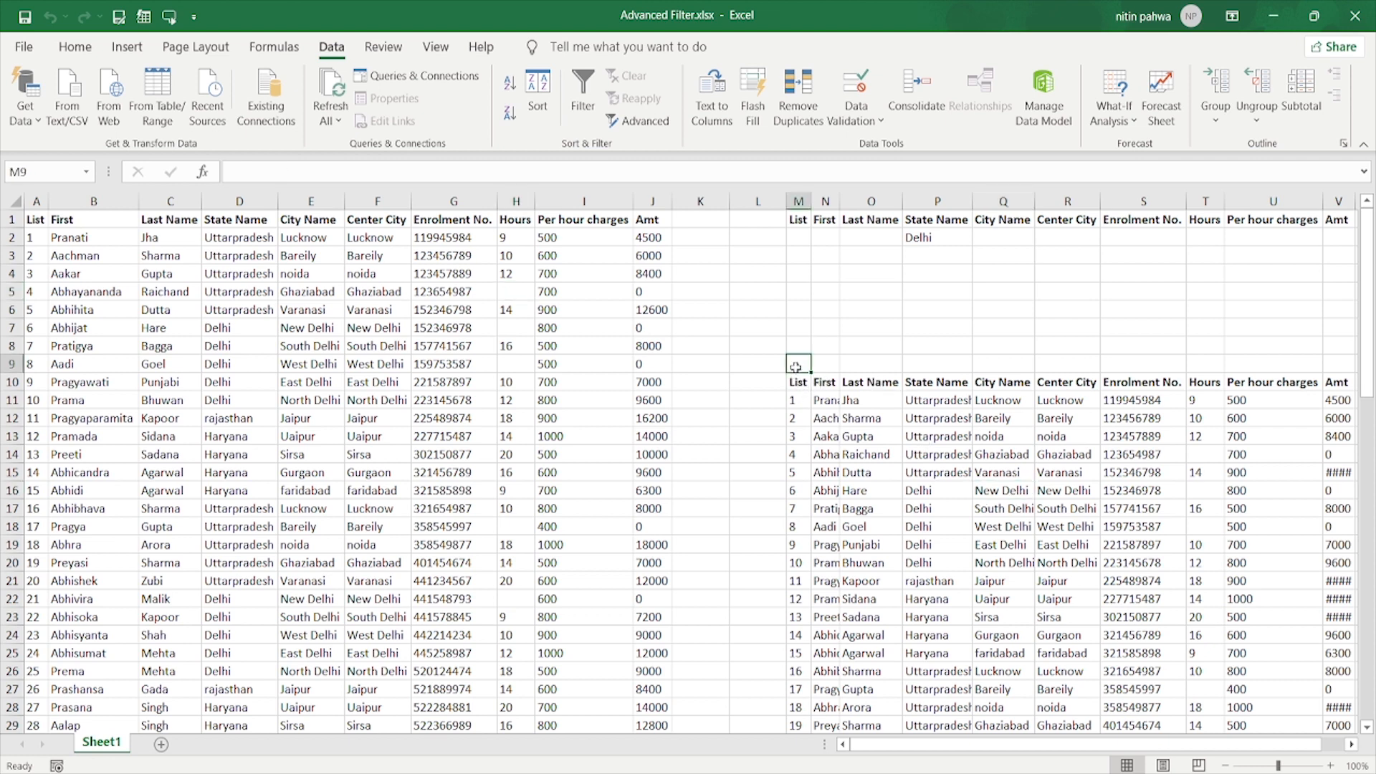
key("ctrl+shift+Right")
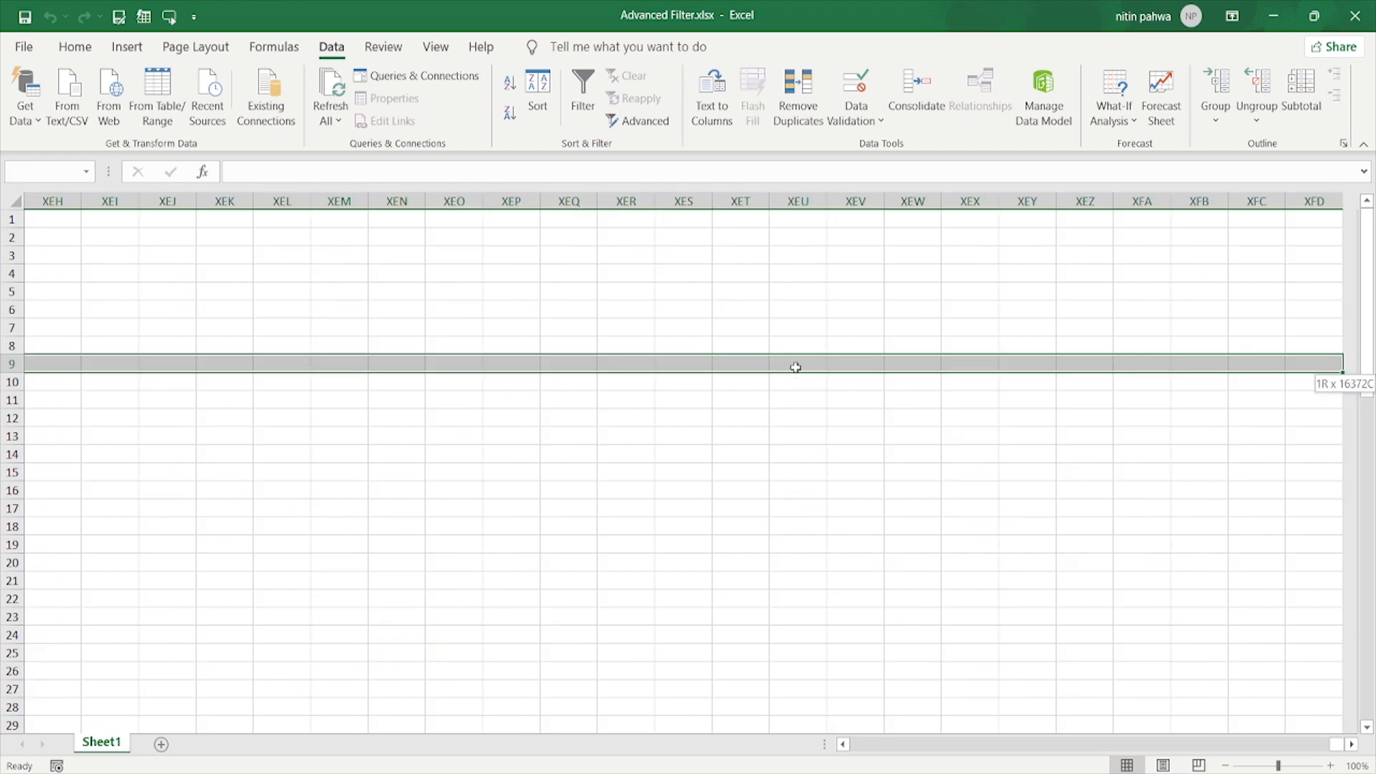
key("ctrl+shift+Left")
key("Right")
key("Left")
key("shift+Right")
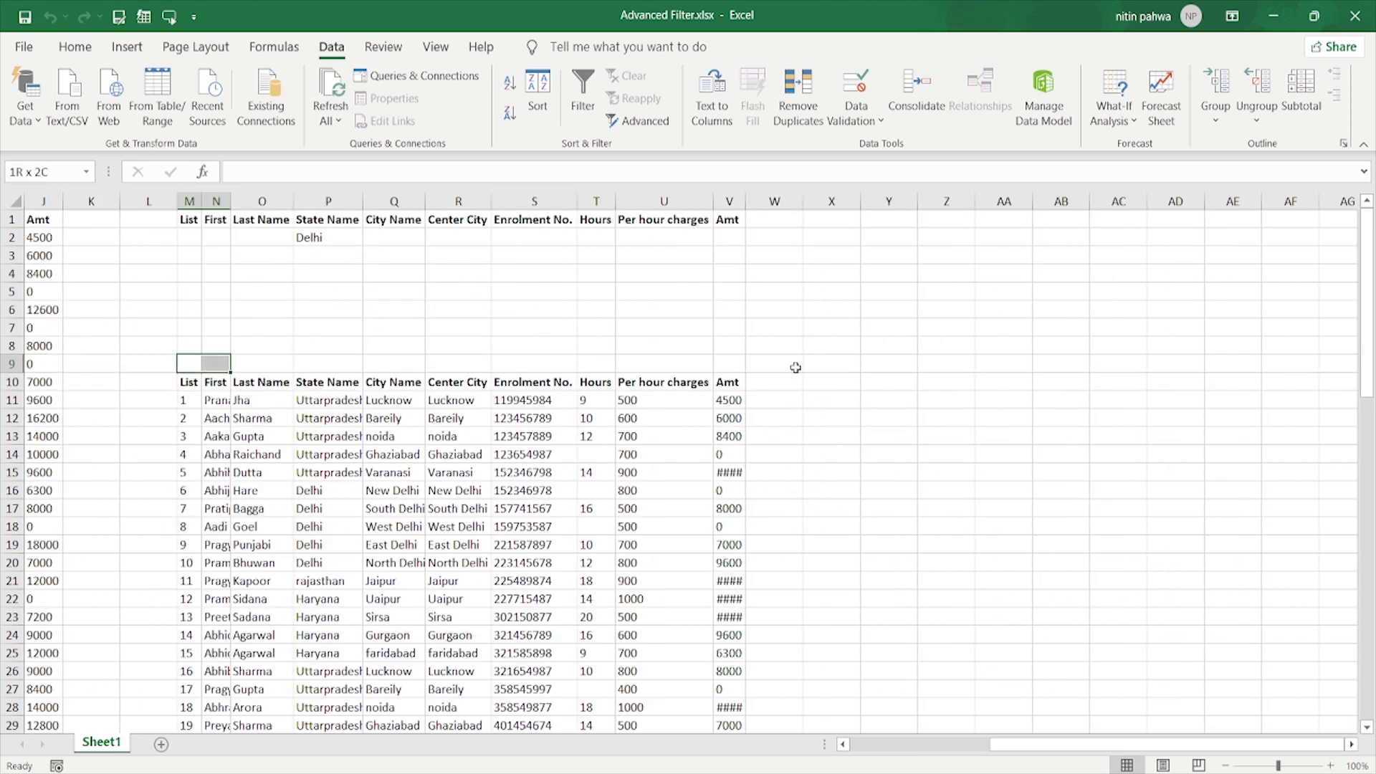
key("shift+Down")
key("shift+Down")
key("shift+Down")
key("shift+Down")
key("shift+Down")
key("shift+Right")
key("shift+Right")
key("shift+Right")
key("shift+Right")
key("shift+Right")
key("shift+Right")
key("shift+Right")
key("shift+Right")
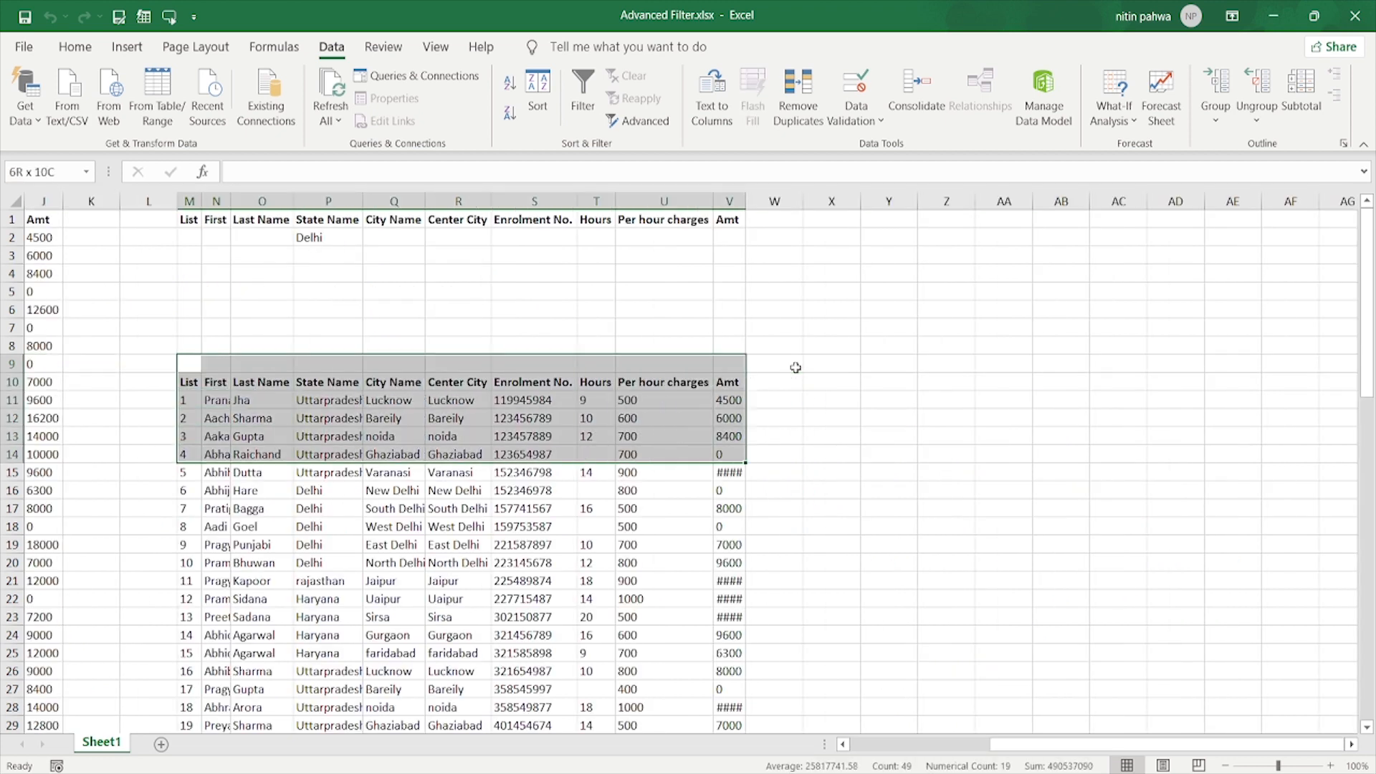
key("shift+Down")
key("shift+Down")
key("shift+Down")
key("shift+Down")
key("shift+Down")
key("shift+Down")
key("shift+Down")
key("shift+Down")
key("shift+Down")
key("shift+Down")
key("shift+Down")
key("shift+Down")
key("shift+Down")
key("shift+Down")
key("shift+Down")
key("shift+Down")
key("shift+Down")
key("shift+Down")
key("shift+Down")
key("shift+Down")
key("shift+Down")
key("shift+Down")
key("shift+Down")
key("shift+Down")
key("shift+Down")
key("shift+Down")
key("shift+Down")
key("shift+Down")
key("shift+Down")
key("shift+Down")
key("shift+Down")
key("shift+Down")
key("shift+Down")
key("shift+Down")
key("shift+Down")
key("shift+Down")
key("shift+Down")
key("shift+Down")
key("shift+Down")
key("shift+Down")
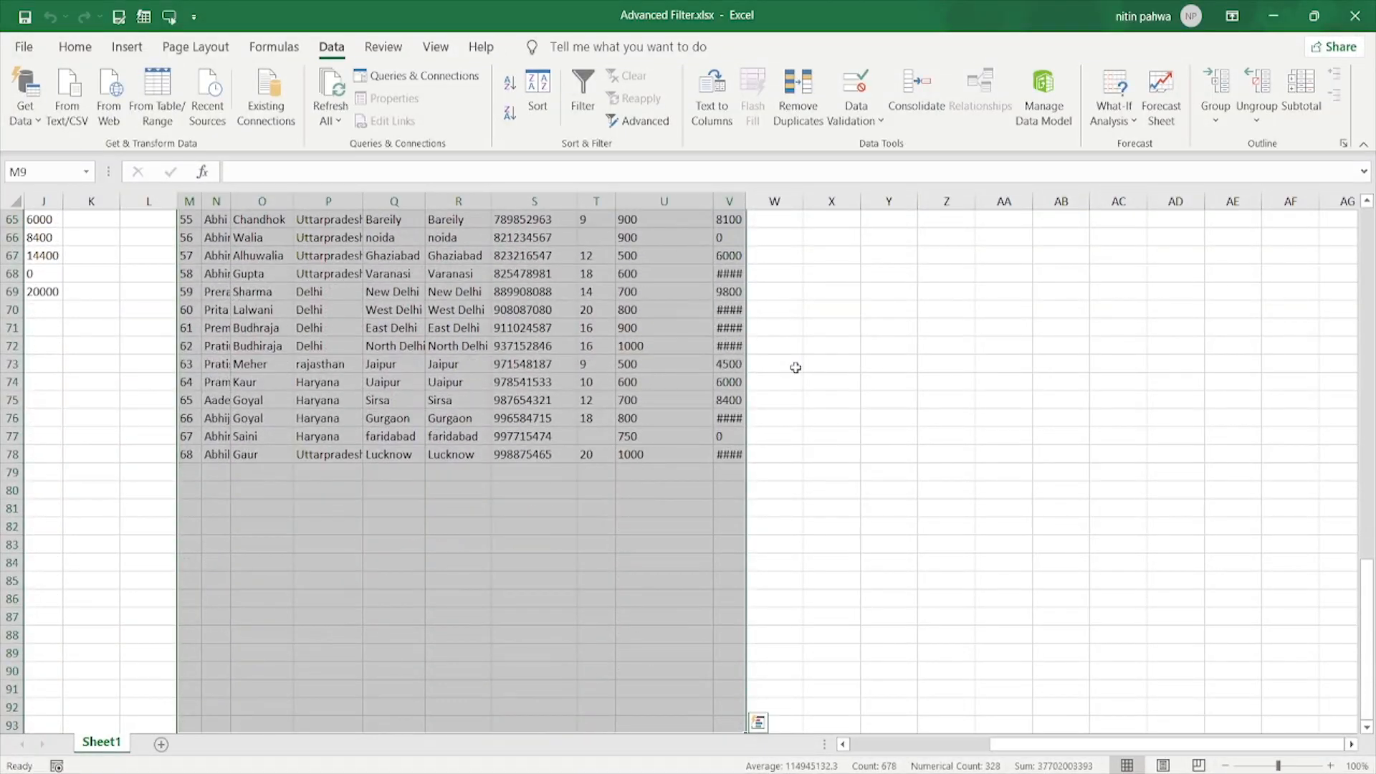
key("Delete")
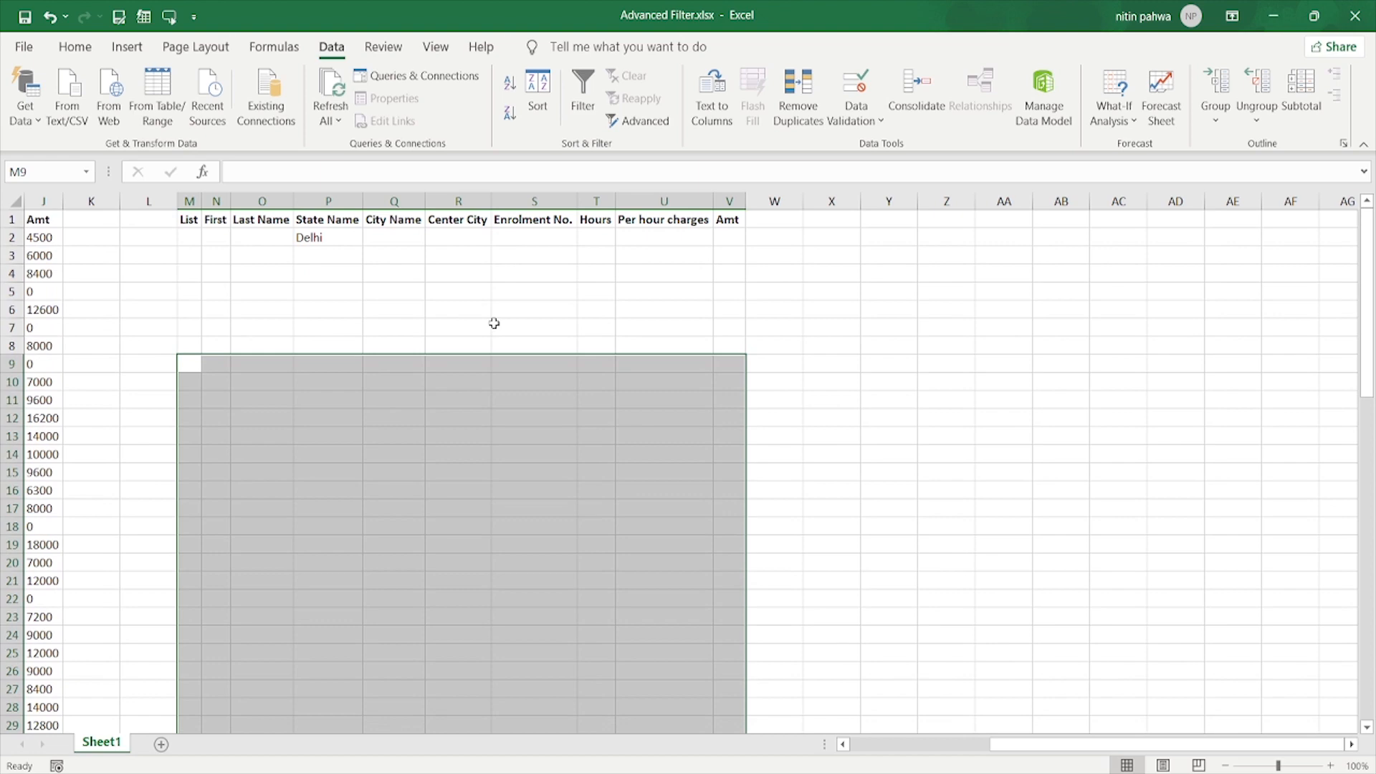
Rerun the filter macro with the Delhi criterion in P2 and check the states in the extracted records
left_click(652, 481)
key("Left")
key("Left")
key("Left")
key("Left")
key("Left")
key("Left")
key("Left")
key("Left")
key("Left")
key("Left")
key("Left")
key("Left")
key("Left")
key("Left")
key("Left")
key("Left")
key("Left")
key("Left")
key("Left")
key("Left")
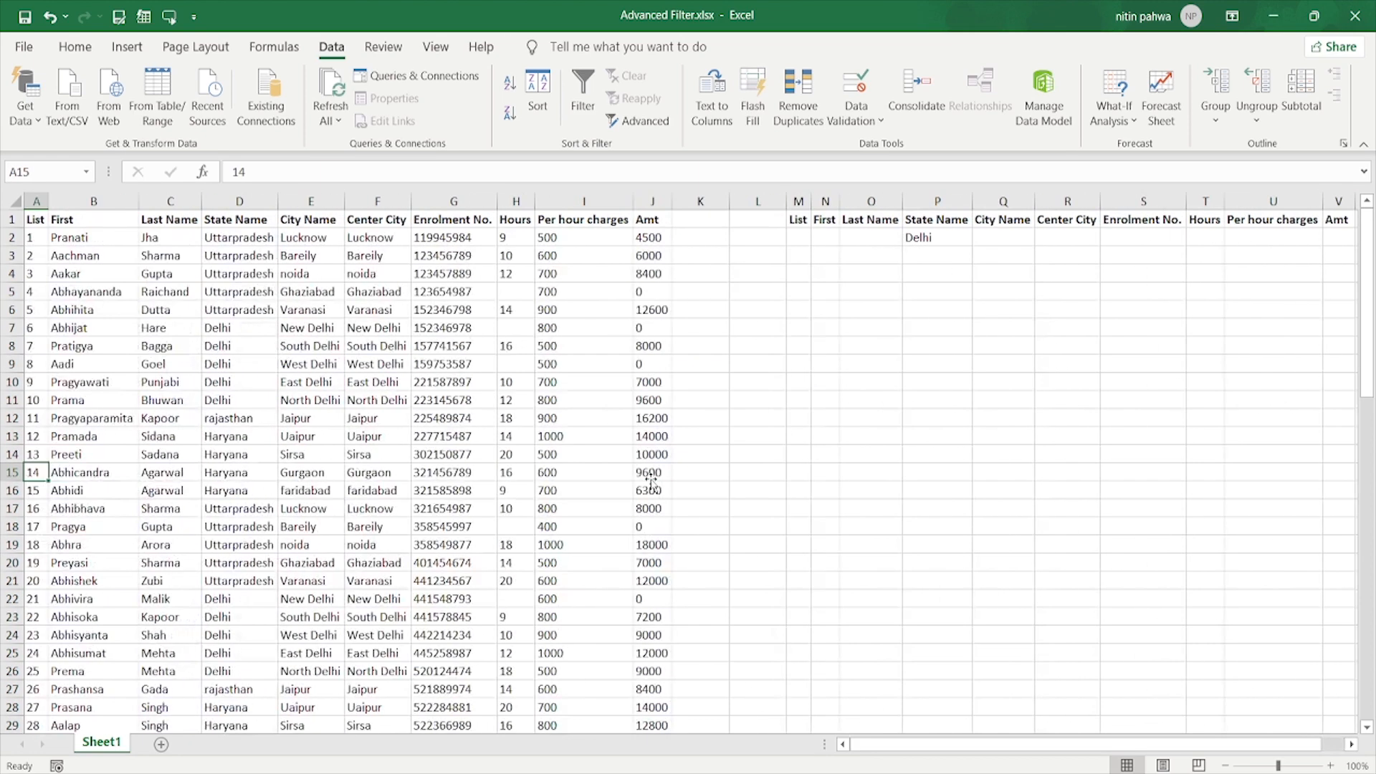
left_click(960, 233)
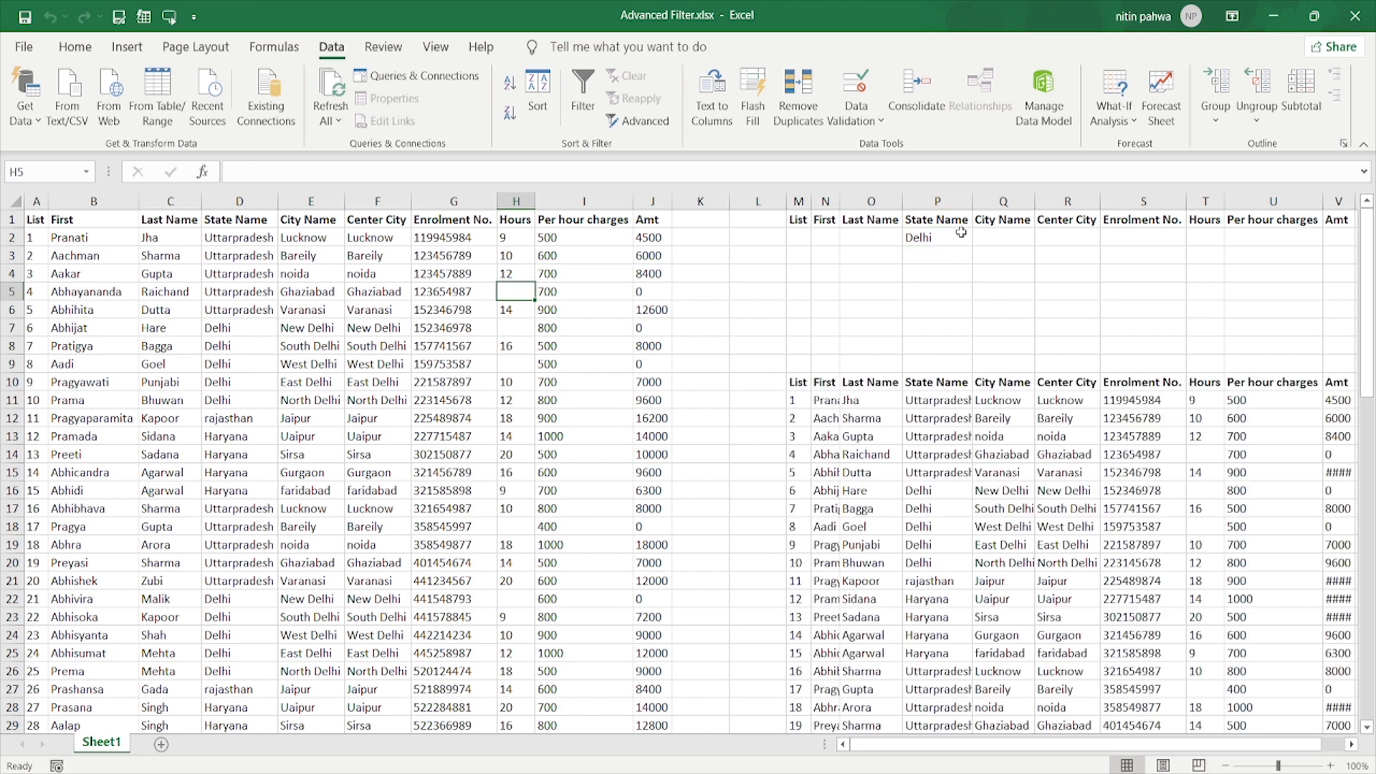
left_click(953, 240)
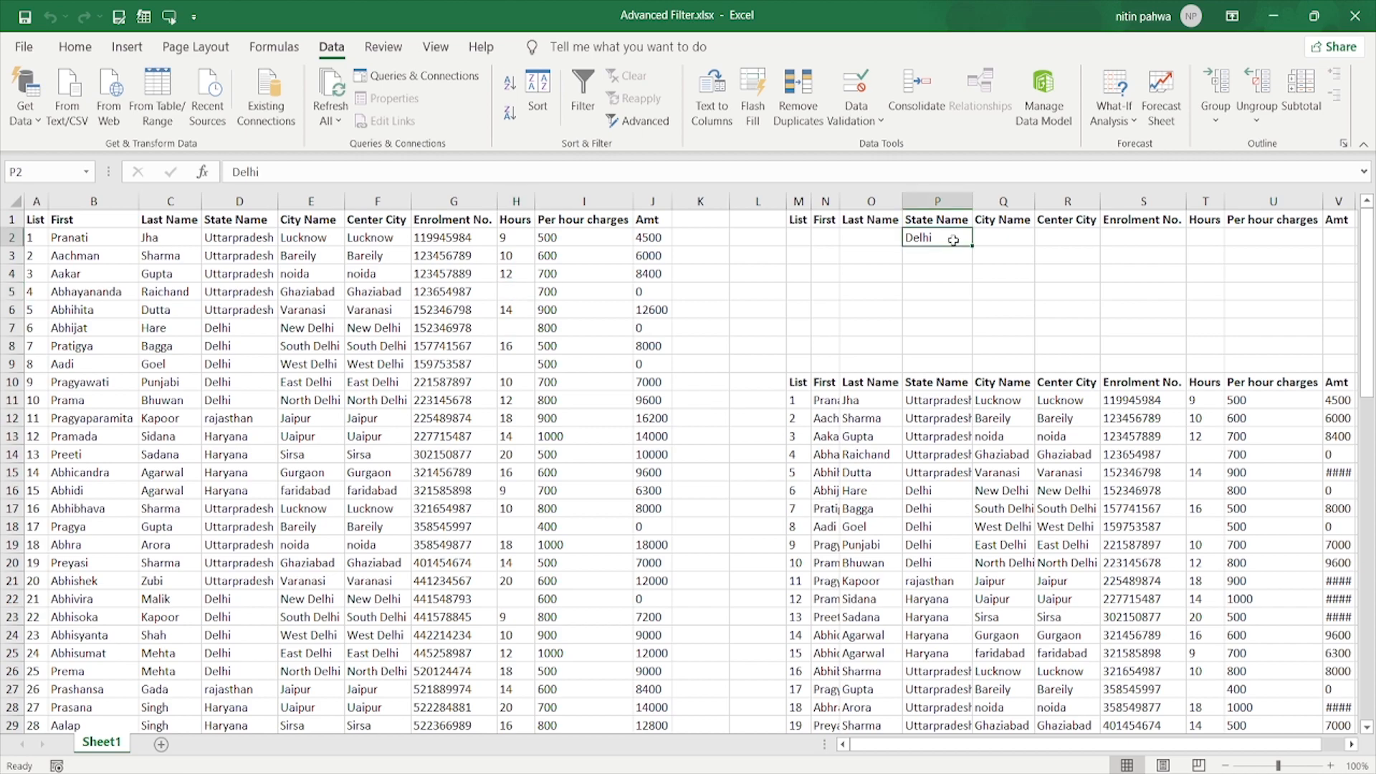
scroll(1000, 551, "down", 7)
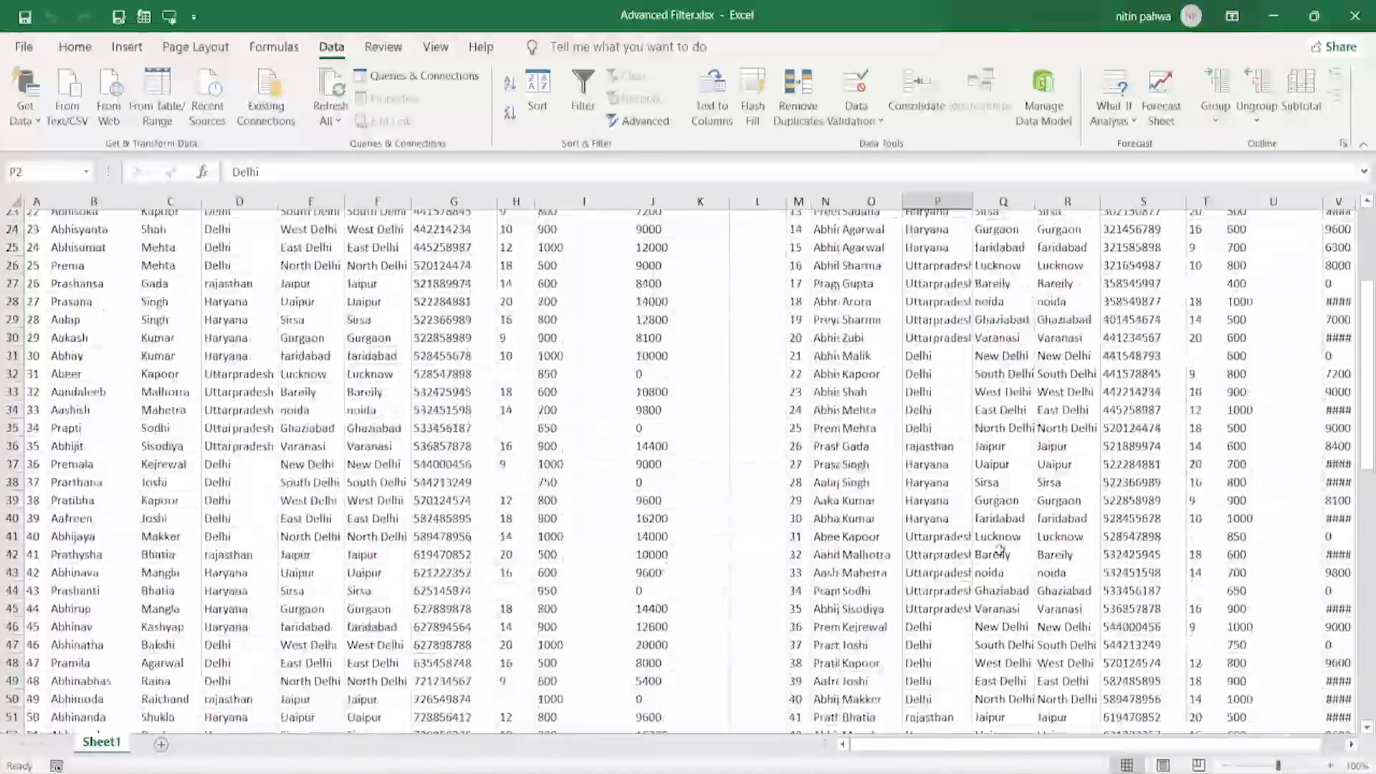
scroll(999, 550, "down", 14)
scroll(1000, 551, "up", 20)
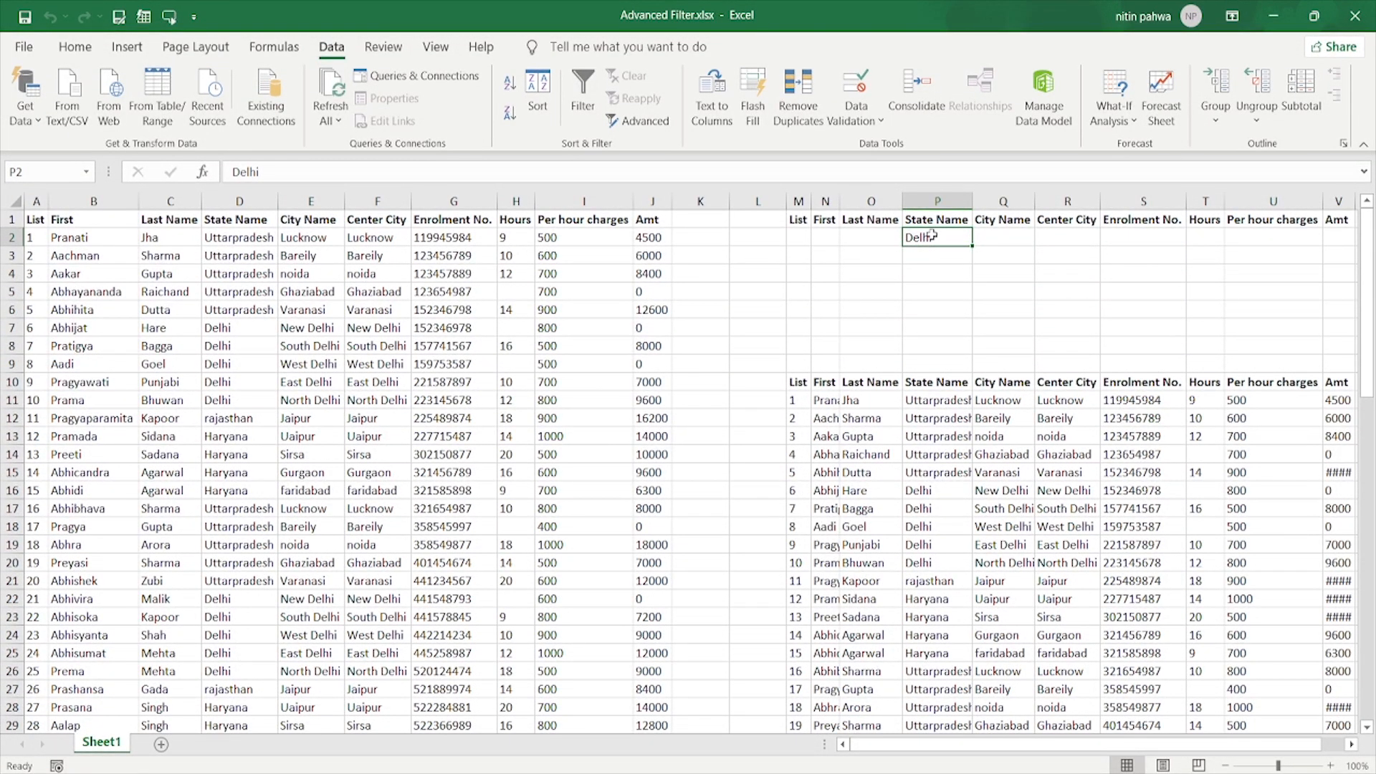
Re-enter Delhi as the state criterion in P2
type("delhi")
key("Return")
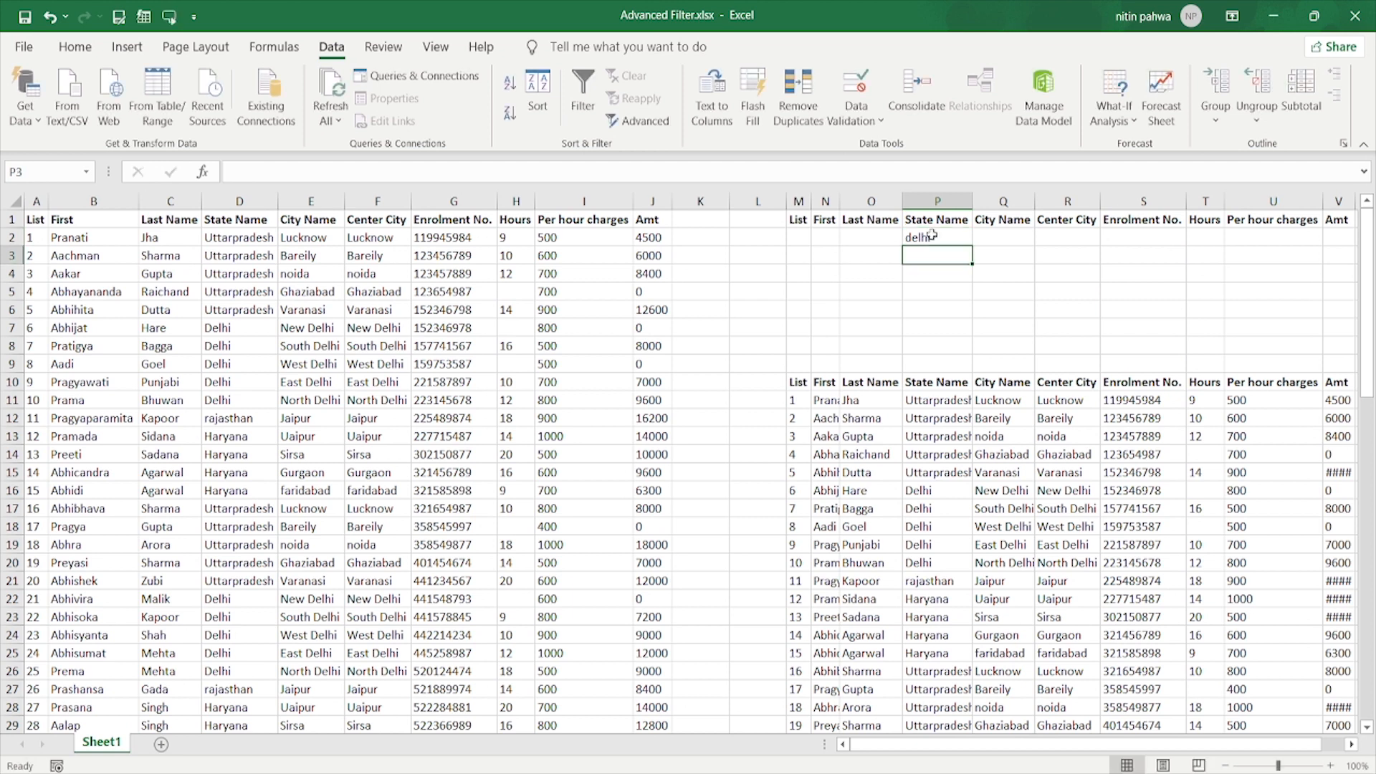
key("Up")
type("Delhi")
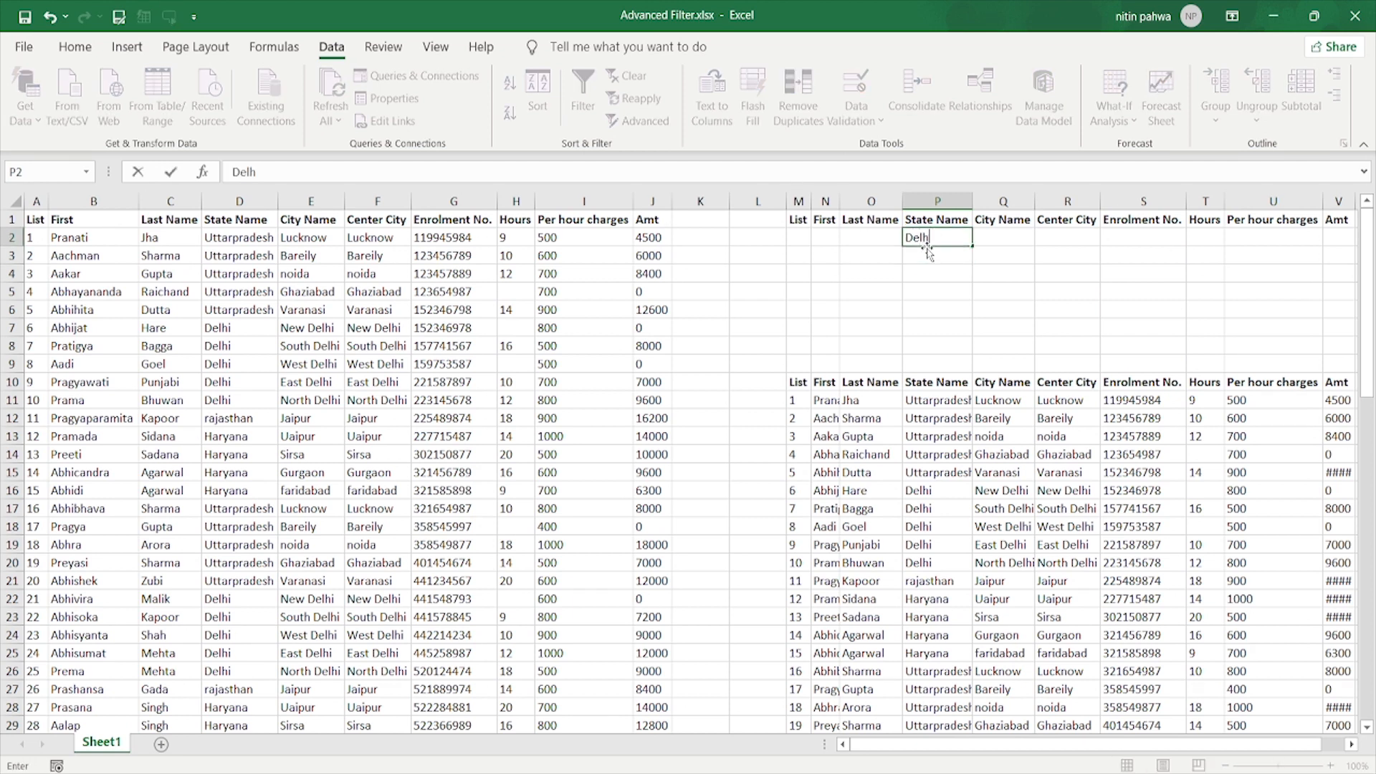
key("Return")
Copy the Delhi criterion from P2 into P3 and run the filter macro on both criteria rows
type("dfelhi")
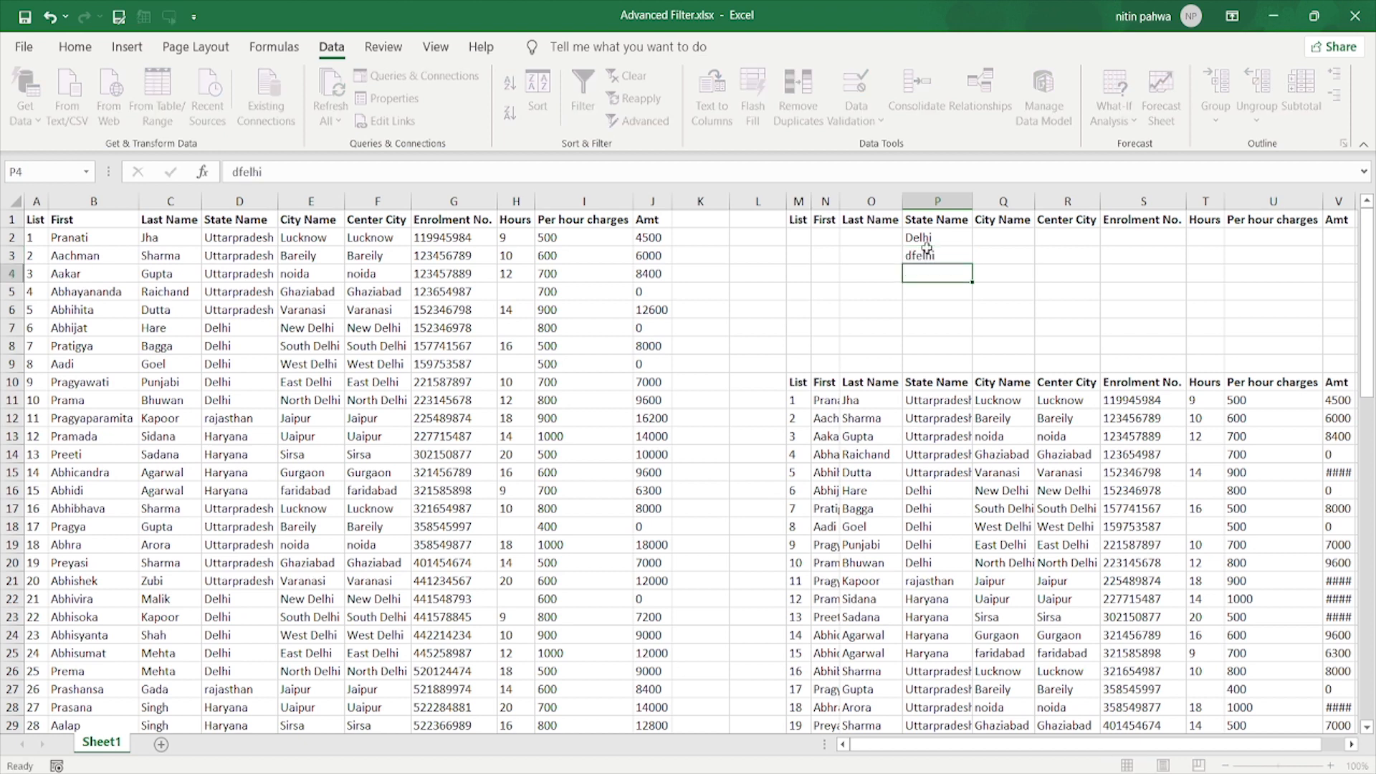
key("Return")
key("Up")
key("Up")
key("Up")
key("Down")
key("ctrl+c")
key("Down")
key("ctrl+v")
key("ctrl")
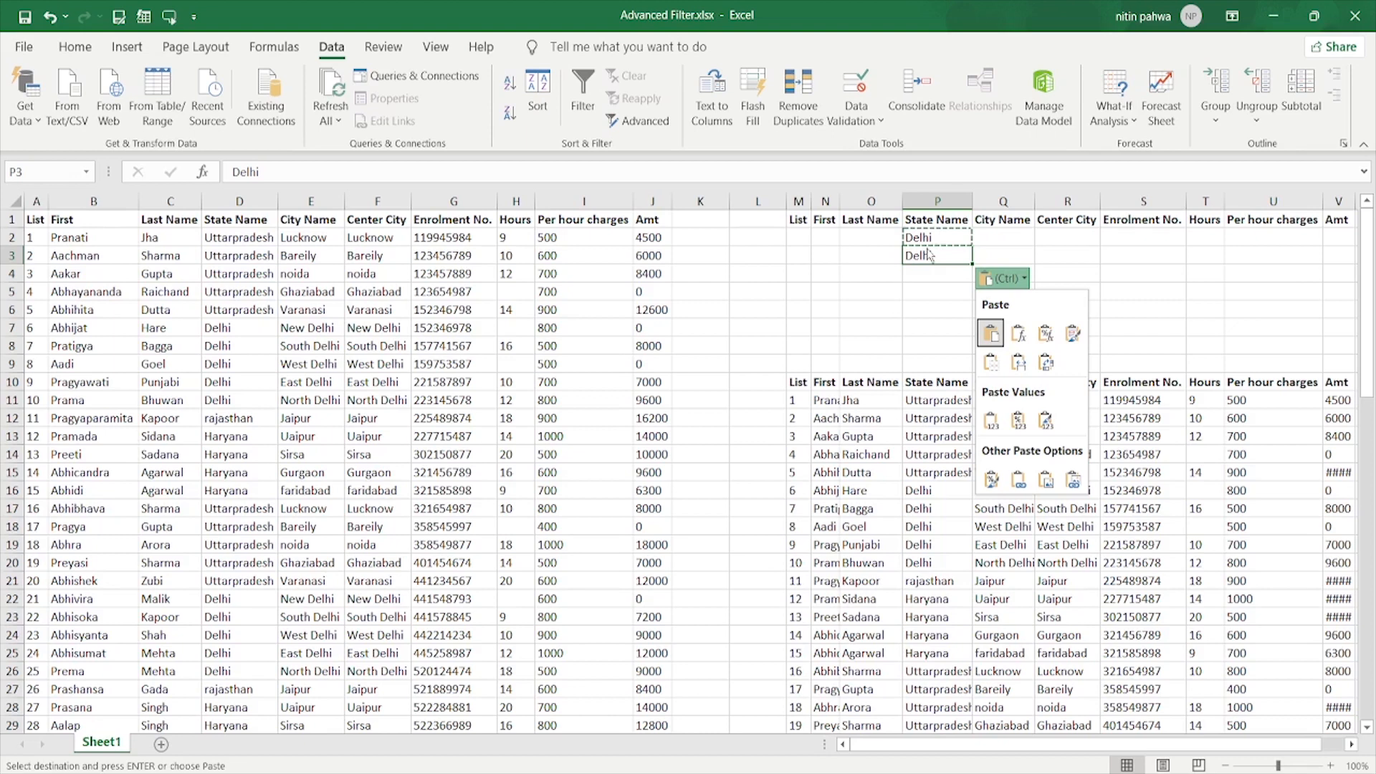
key("ctrl+Escape")
key("Escape")
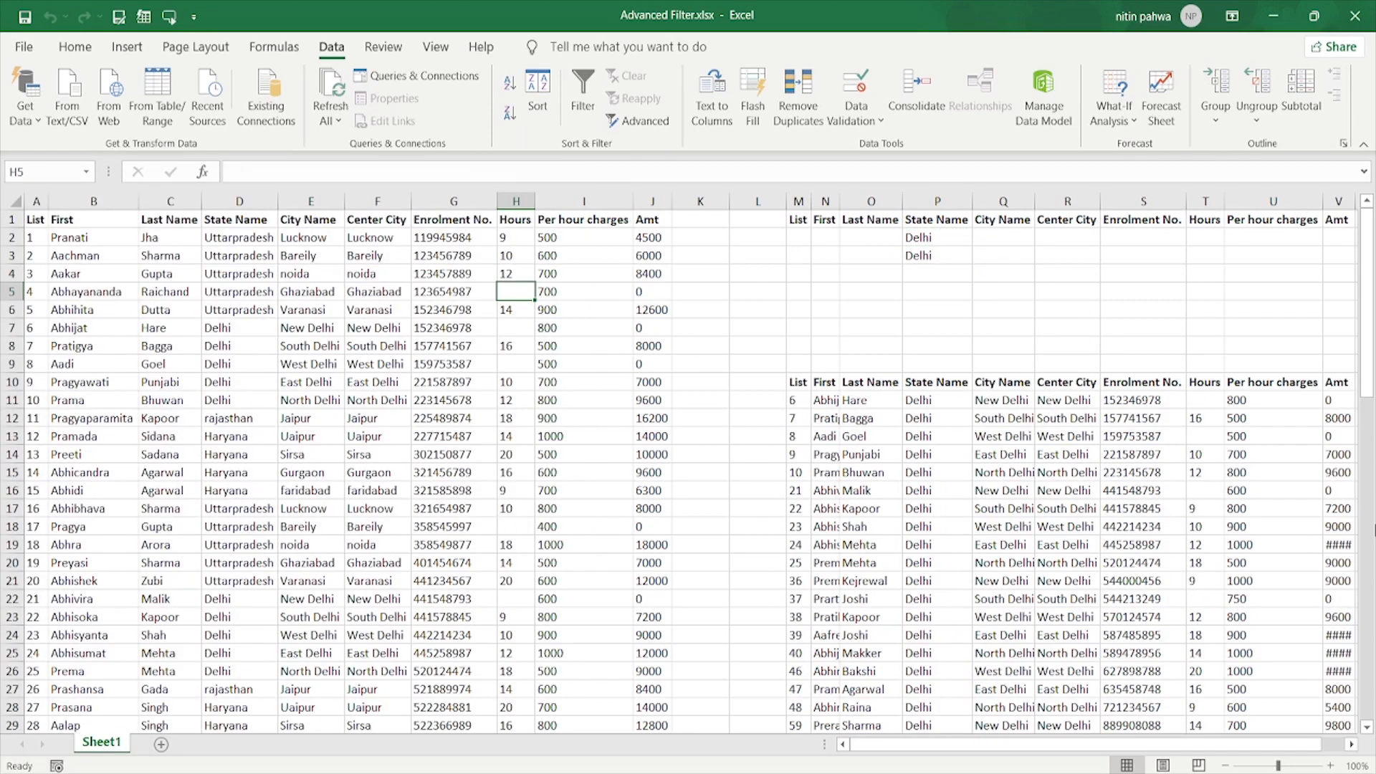
scroll(1134, 653, "down", 3)
scroll(1134, 653, "up", 3)
Check the criteria range M1:V3 and enter New Delhi as the city criterion in Q2
left_click_drag(802, 222, 1326, 246)
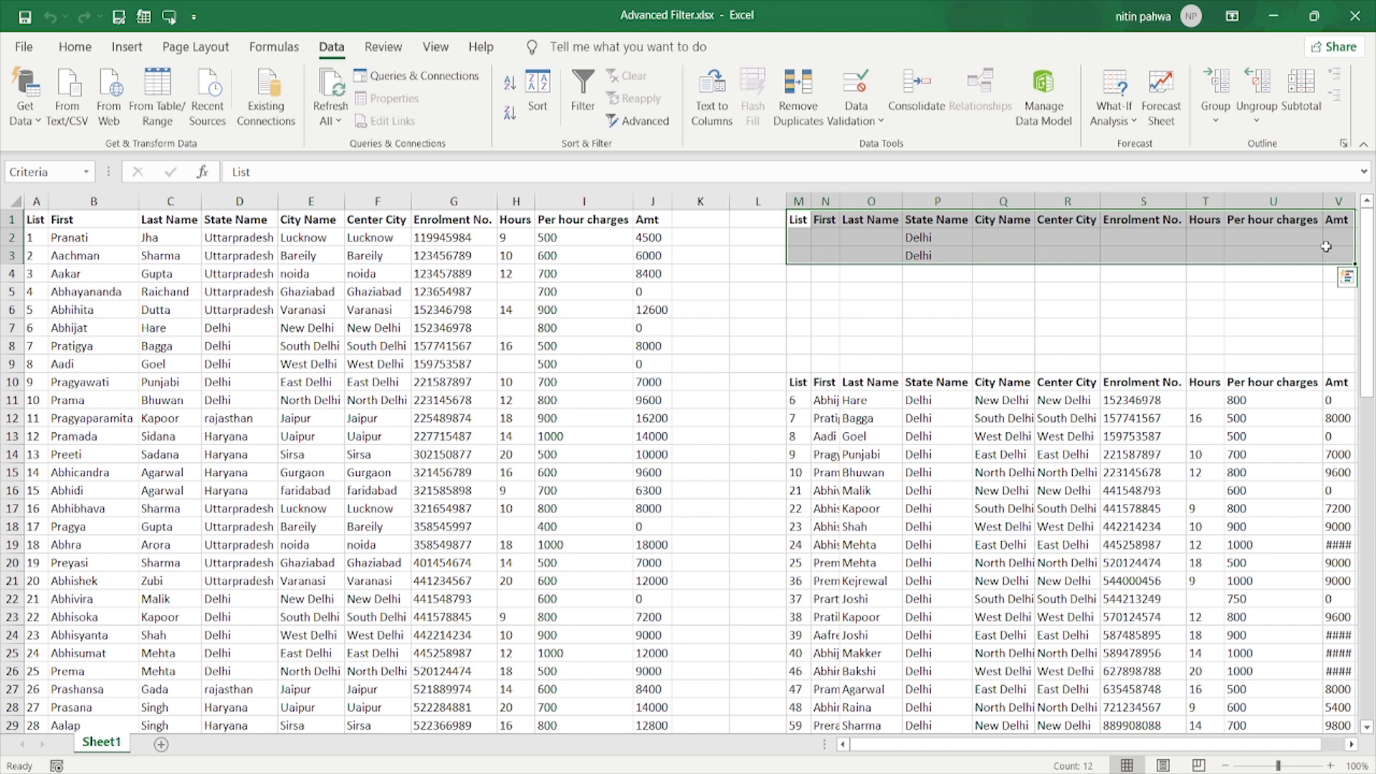
left_click_drag(795, 236, 1013, 265)
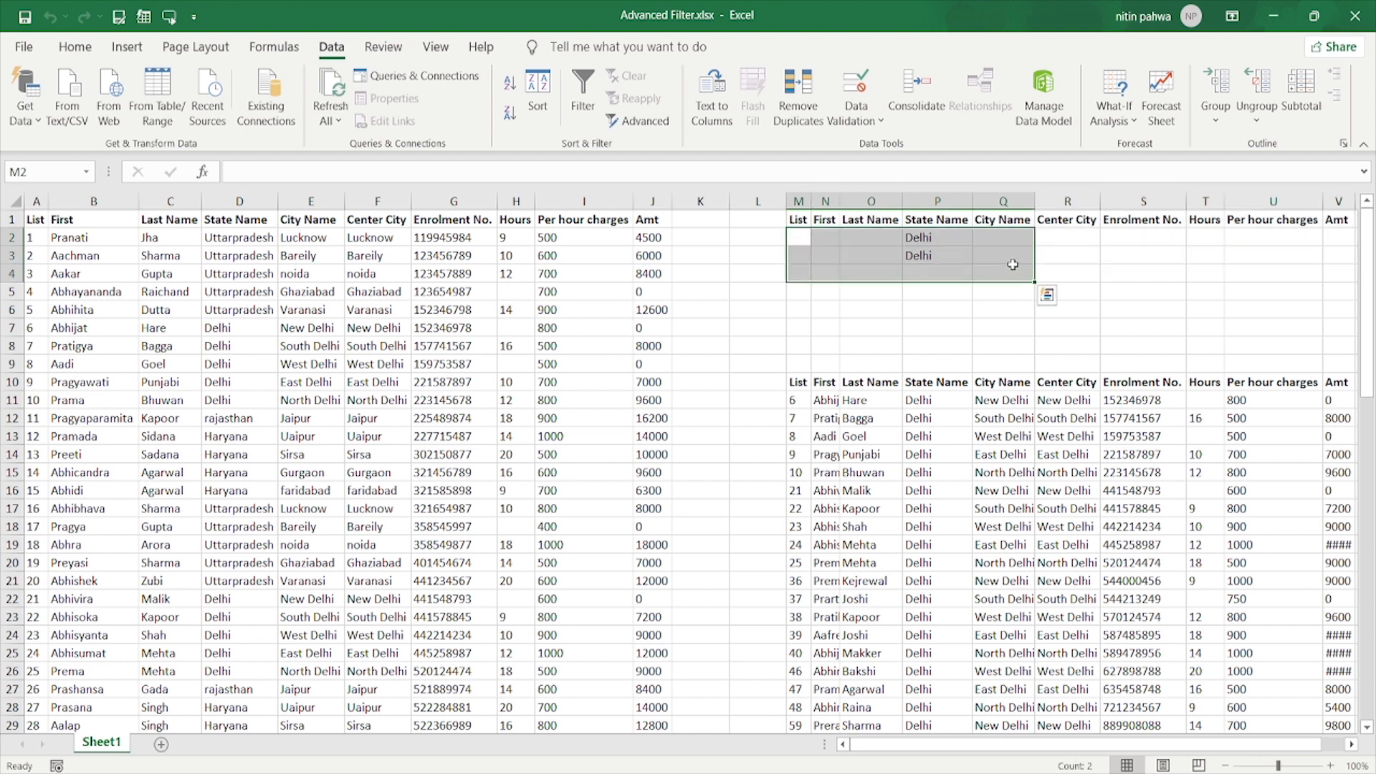
key("Up")
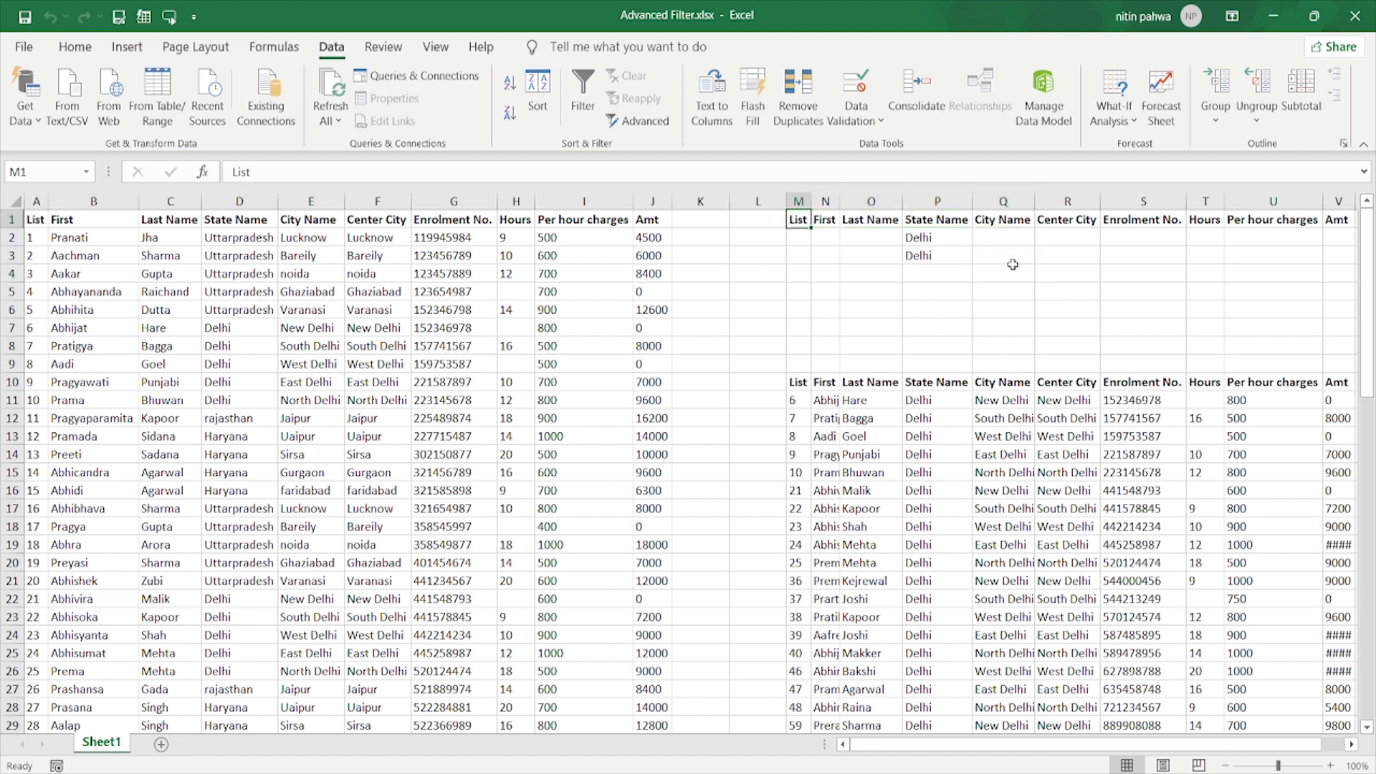
key("Right")
key("Right")
key("Down")
key("Right")
key("Right")
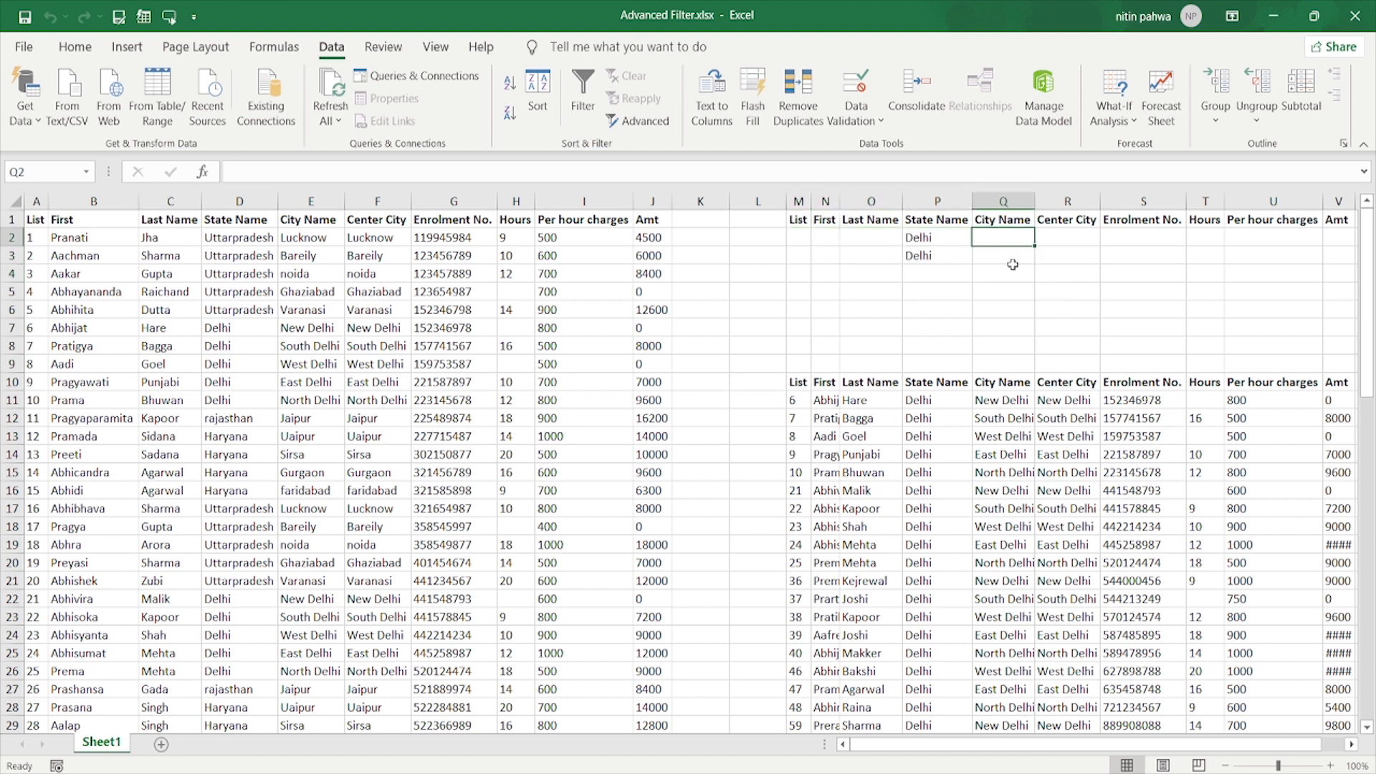
type("New Delhi")
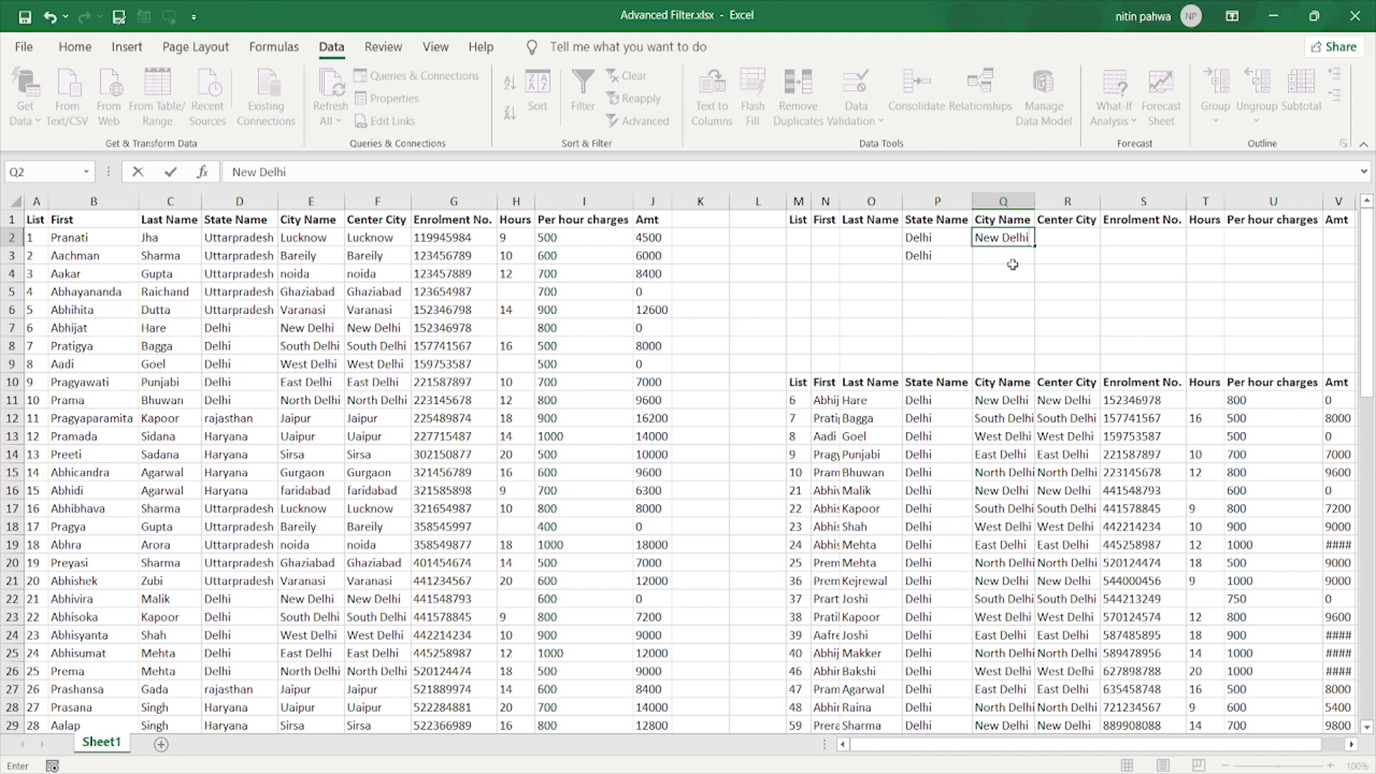
key("Return")
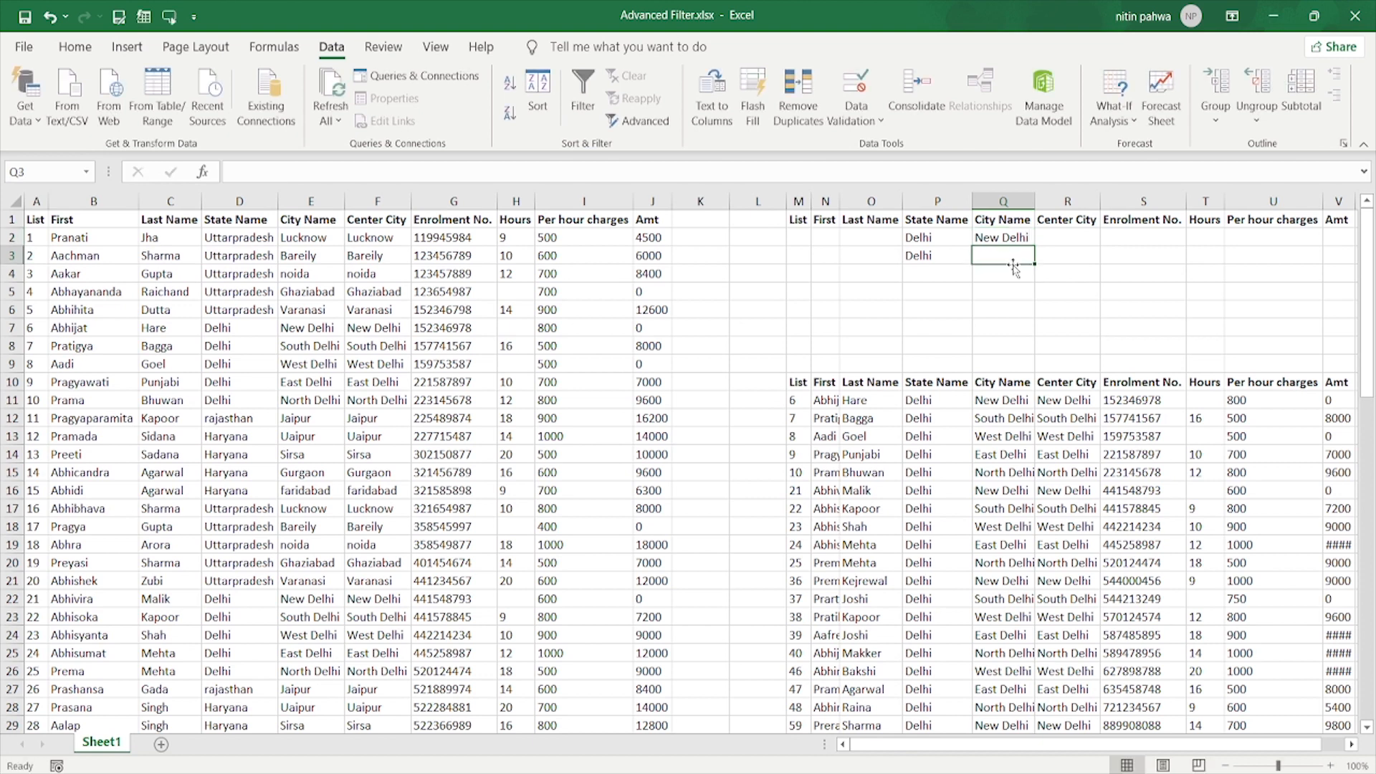
Enter South Delhi as the city criterion in Q3 and run the filter macro
type("Soutjh Delhi")
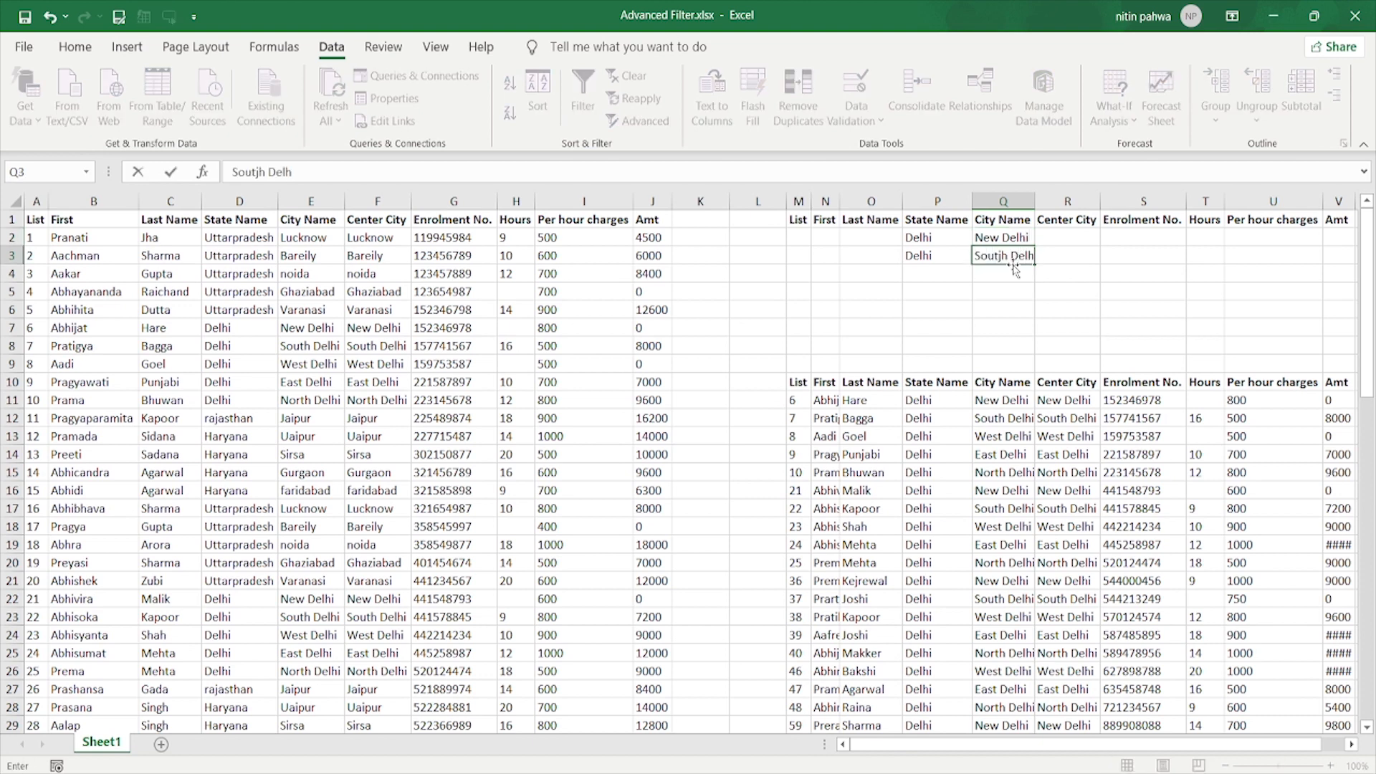
key("BackSpace")
key("BackSpace")
key("BackSpace")
key("BackSpace")
key("BackSpace")
key("BackSpace")
key("BackSpace")
key("BackSpace")
type("th")
key("BackSpace")
key("BackSpace")
type("h")
key("BackSpace")
type("h Delhi")
key("Return")
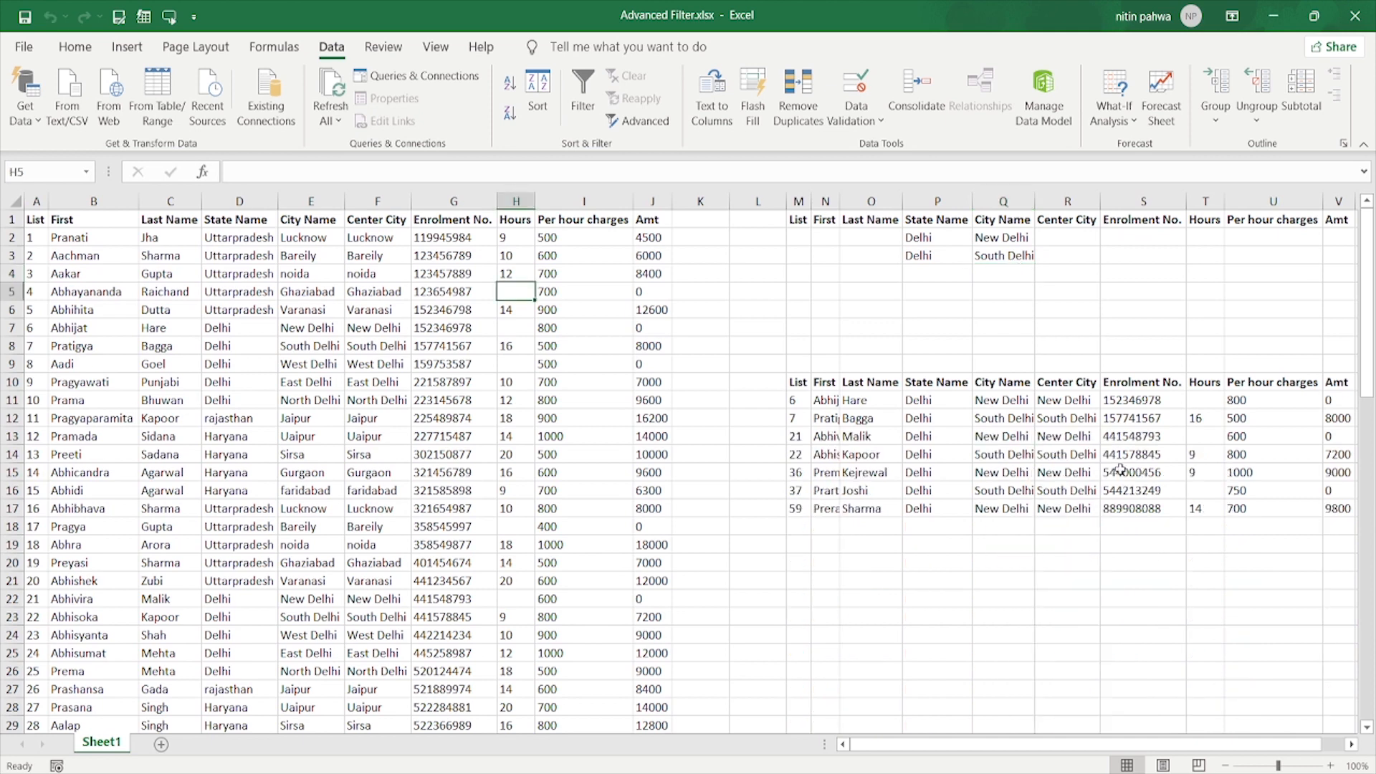
Set the state criterion in P2 to Uttarpradesh
left_click(1022, 415)
key("Up")
key("Up")
key("Left")
key("Up")
key("Up")
key("Up")
key("Up")
key("Up")
key("Up")
key("Up")
key("Up")
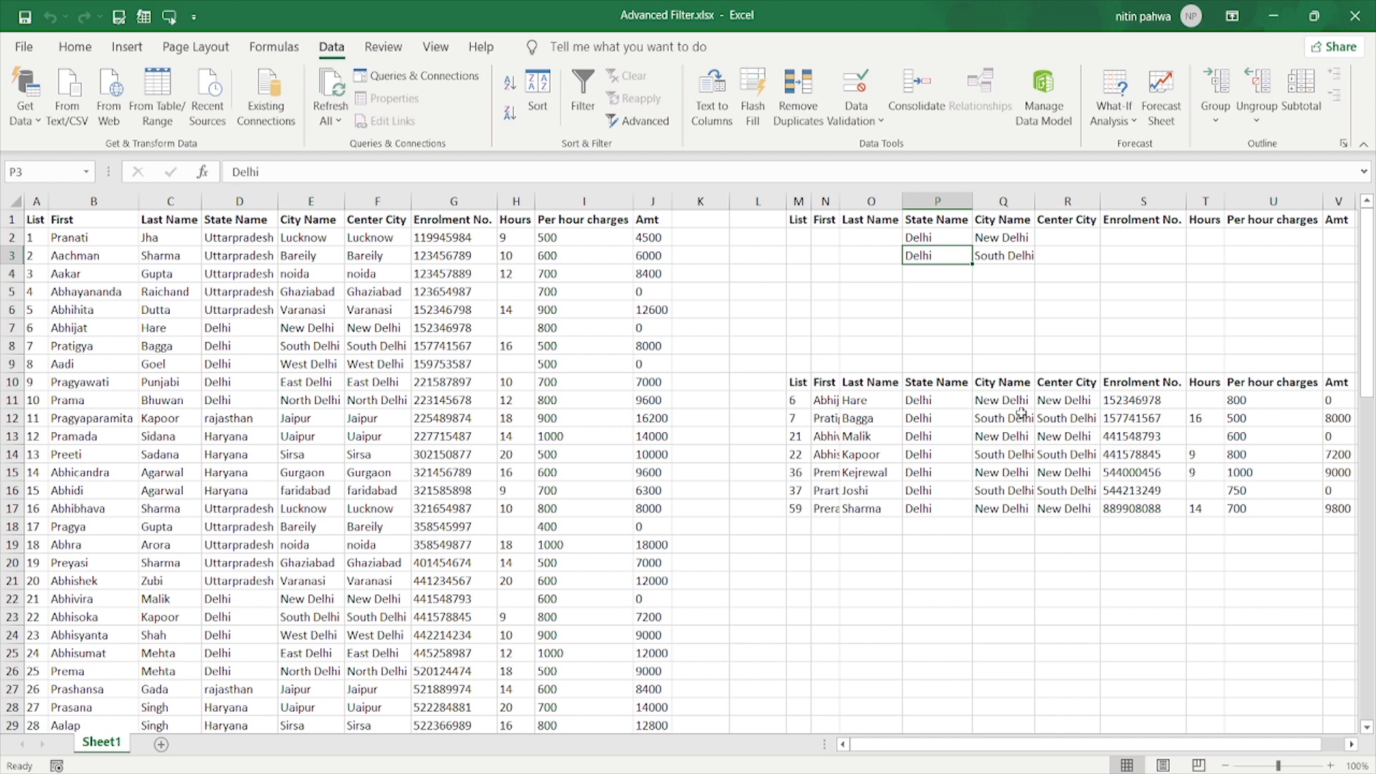
type("Utt")
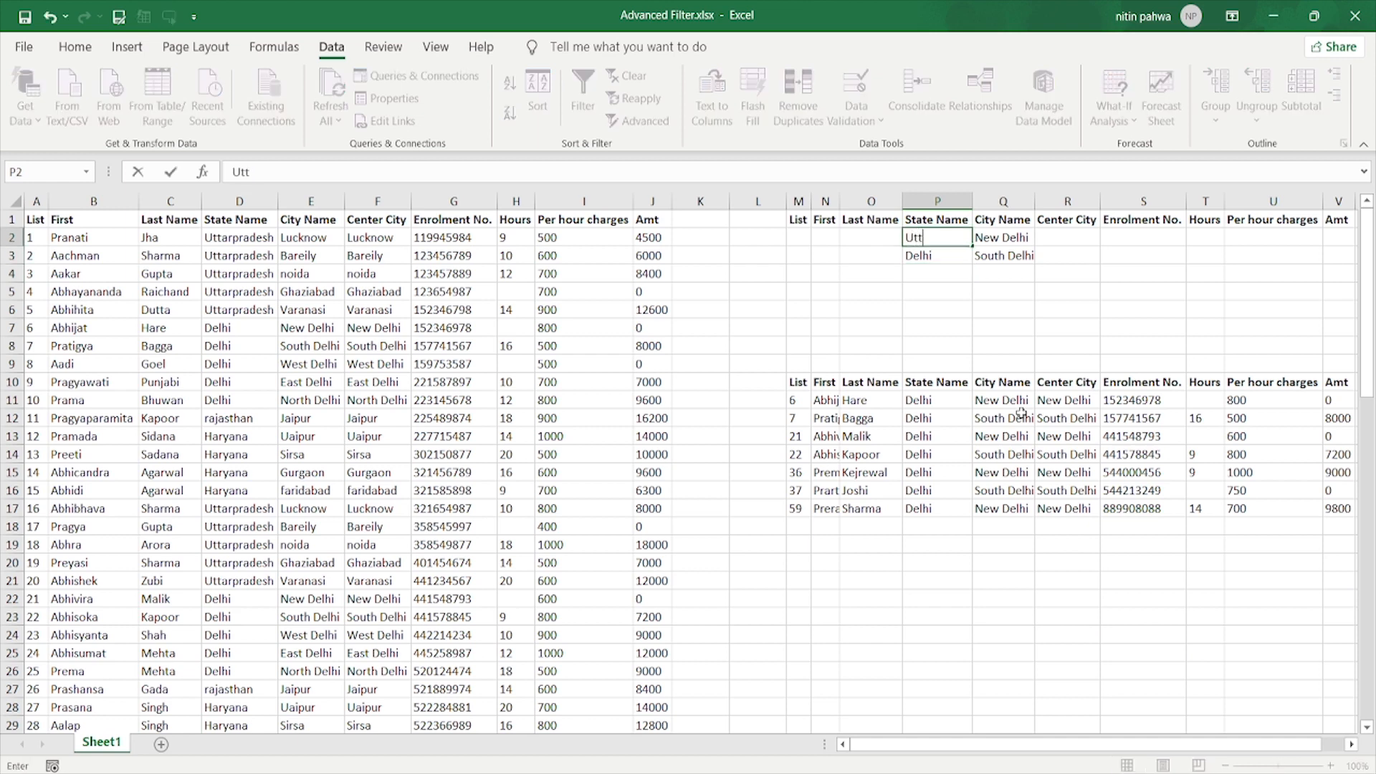
type("arpradesh")
key("Tab")
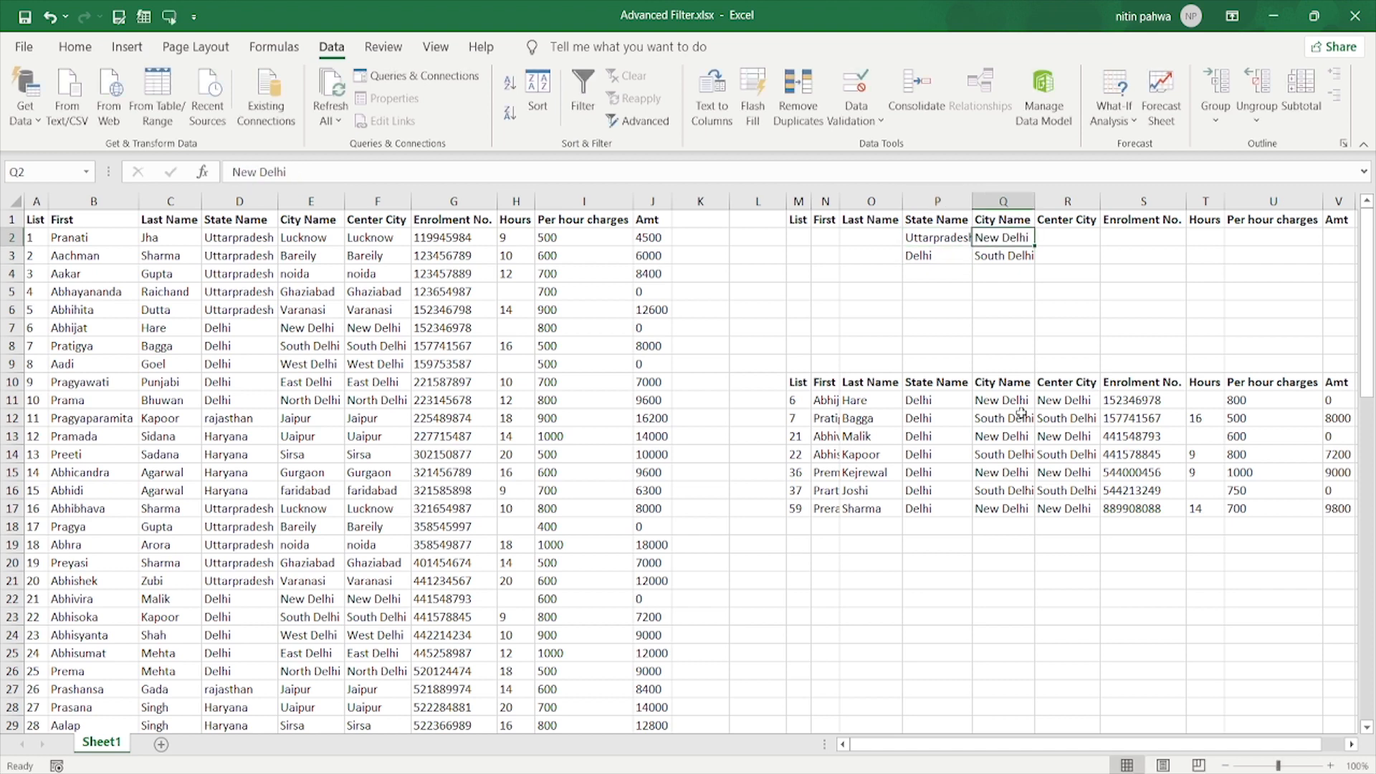
Enter Lucknow as the city criterion in Q2 and run the filter macro on both criteria rows
type("Lucknow")
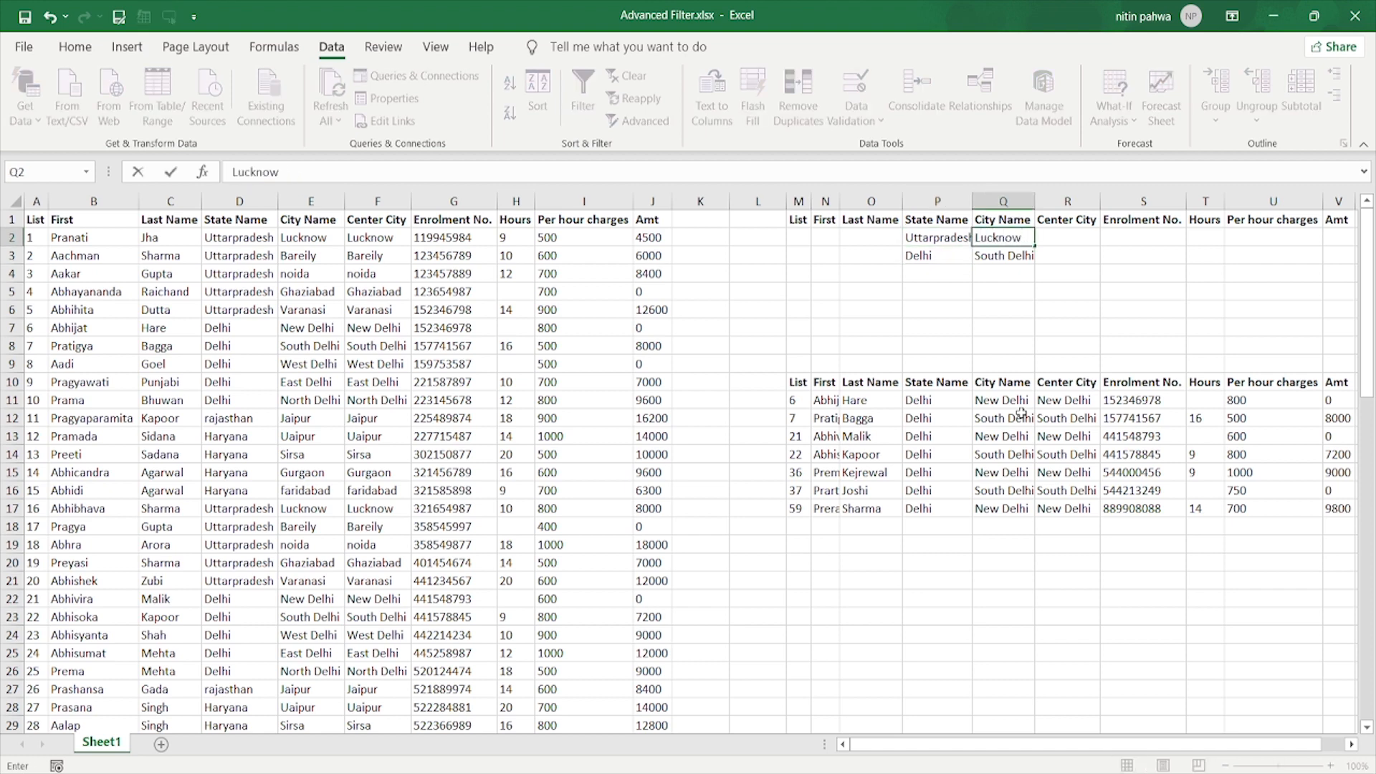
key("Return")
key("ctrl+q")
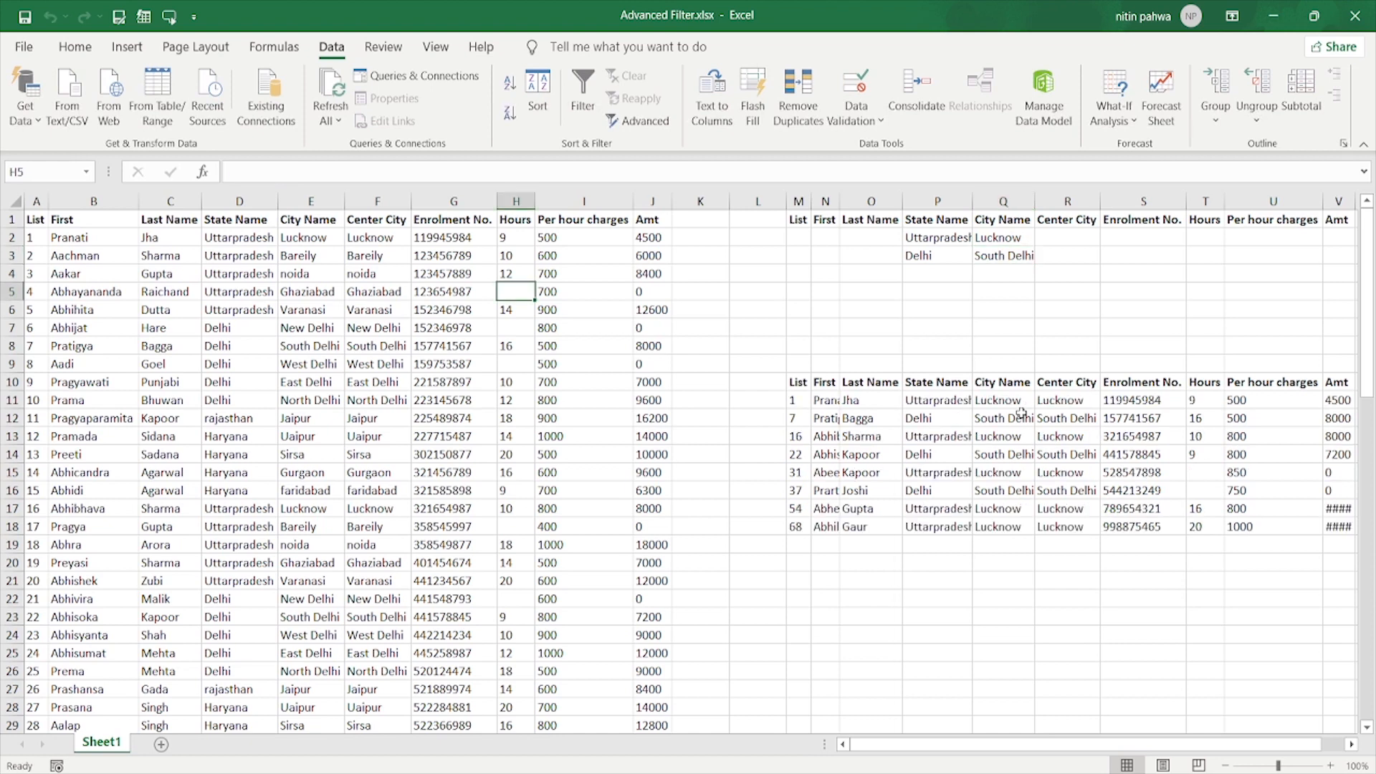
left_click(1091, 456)
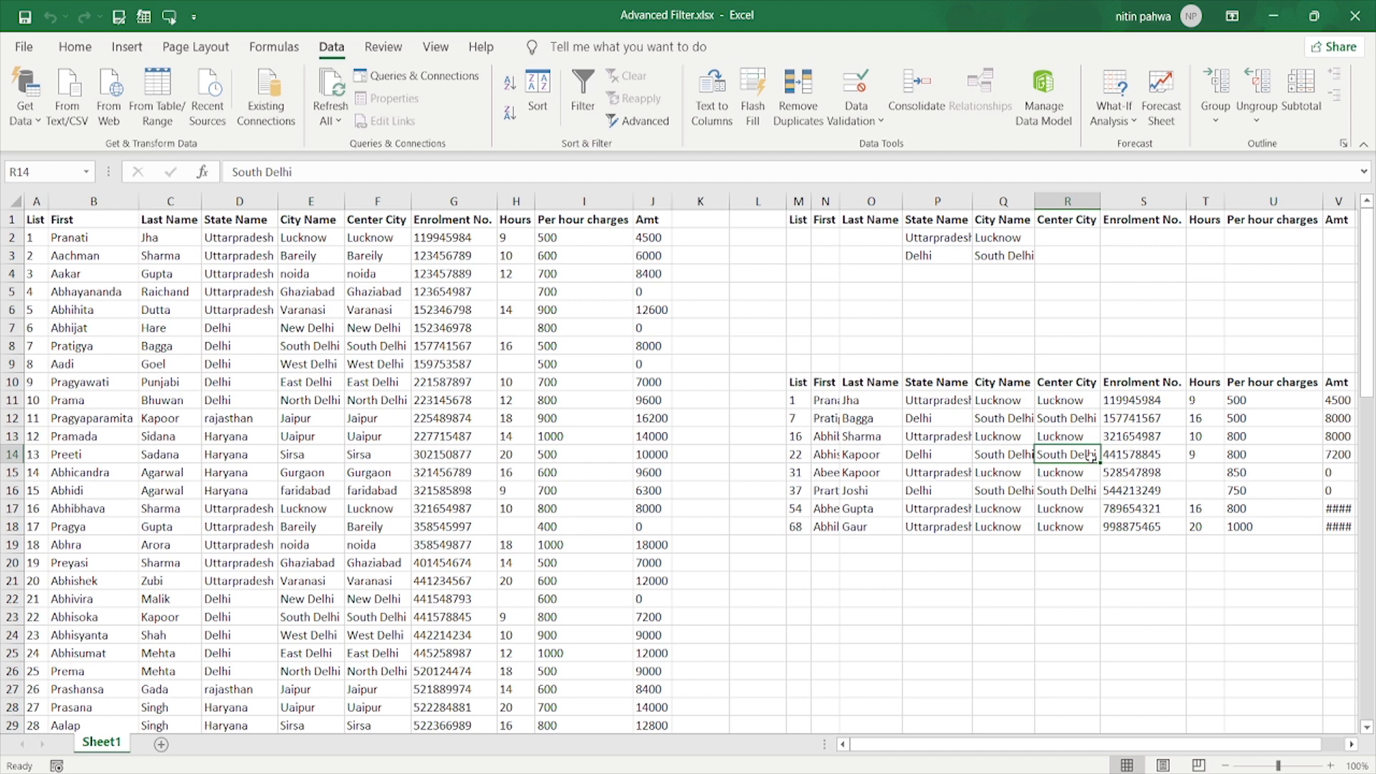
Enter East Delhi as the city criterion in Q3 for the Delhi row and run the filter macro
left_click(947, 260)
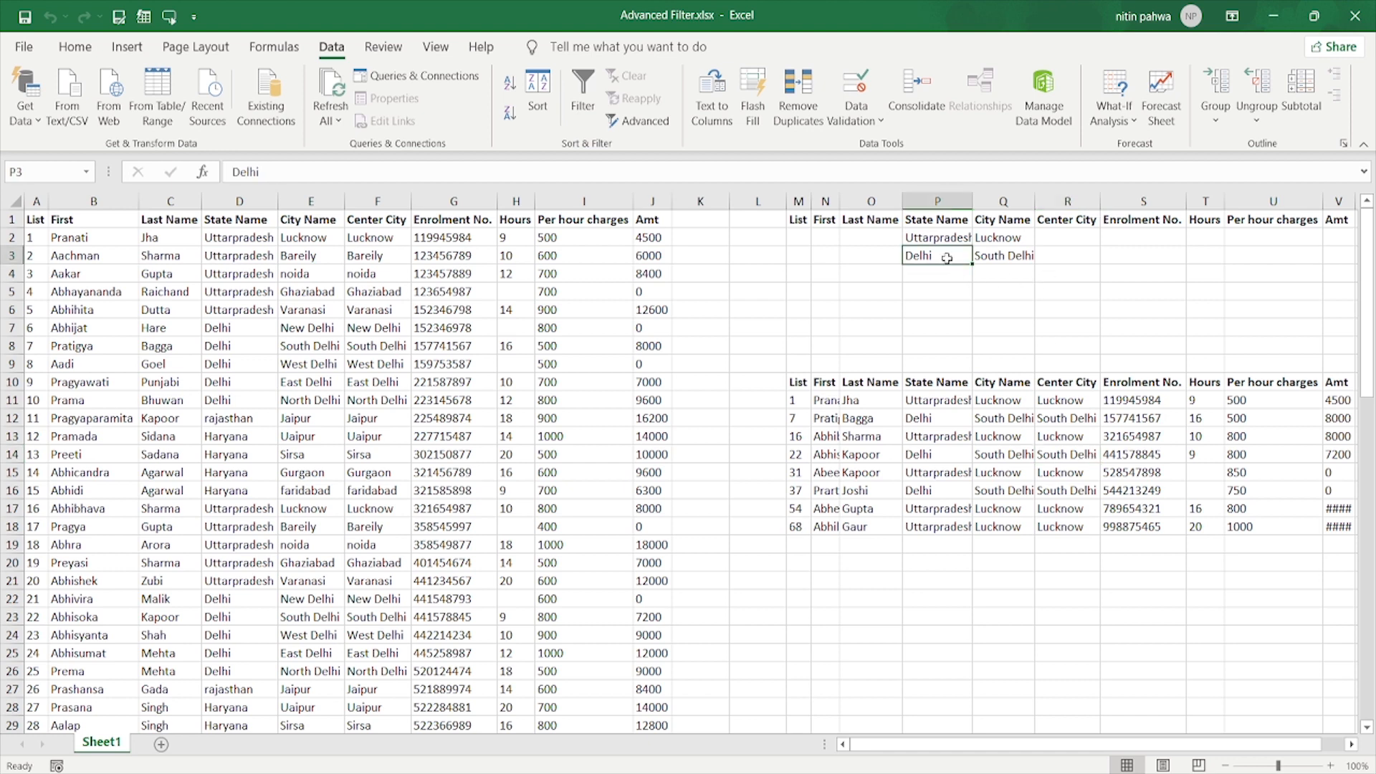
left_click(997, 254)
type("Esat")
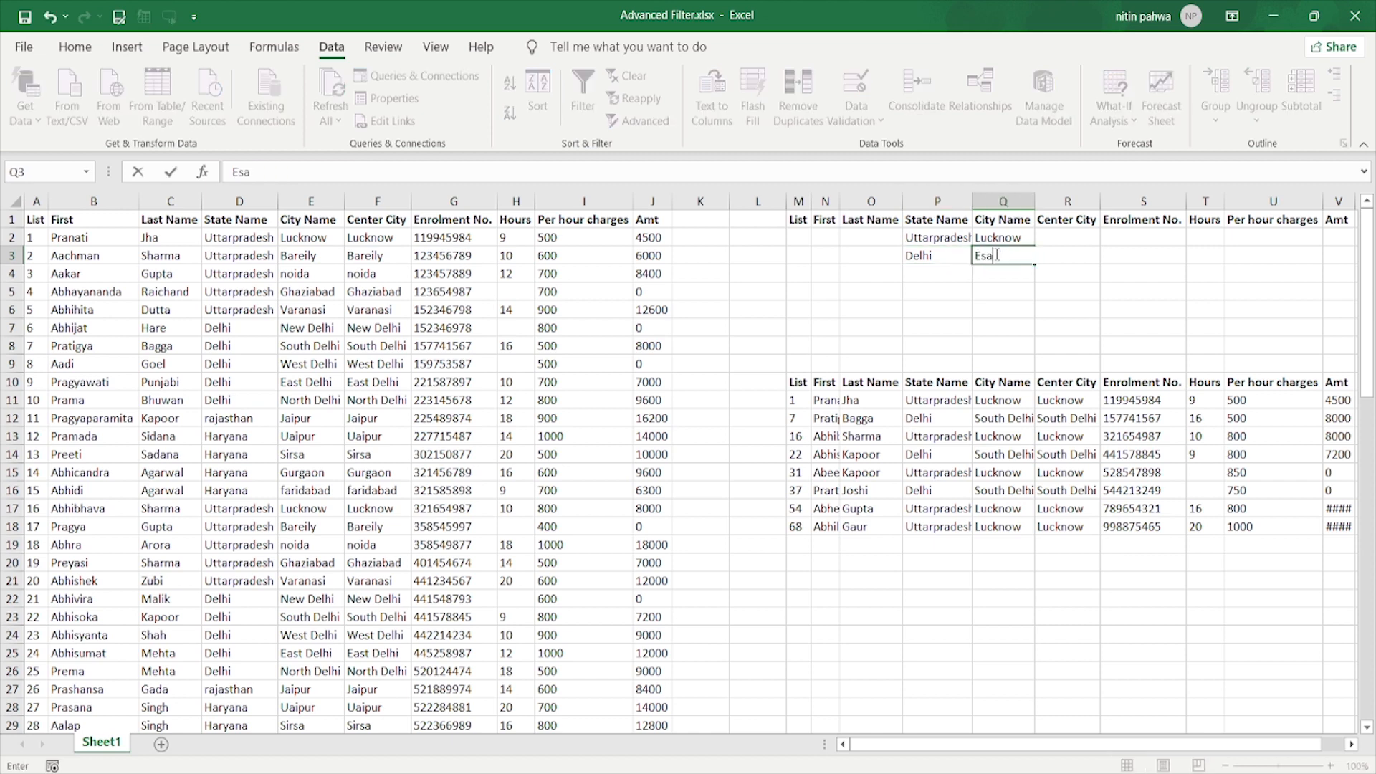
key("BackSpace")
key("BackSpace")
key("BackSpace")
type("ast Delhi")
key("Return")
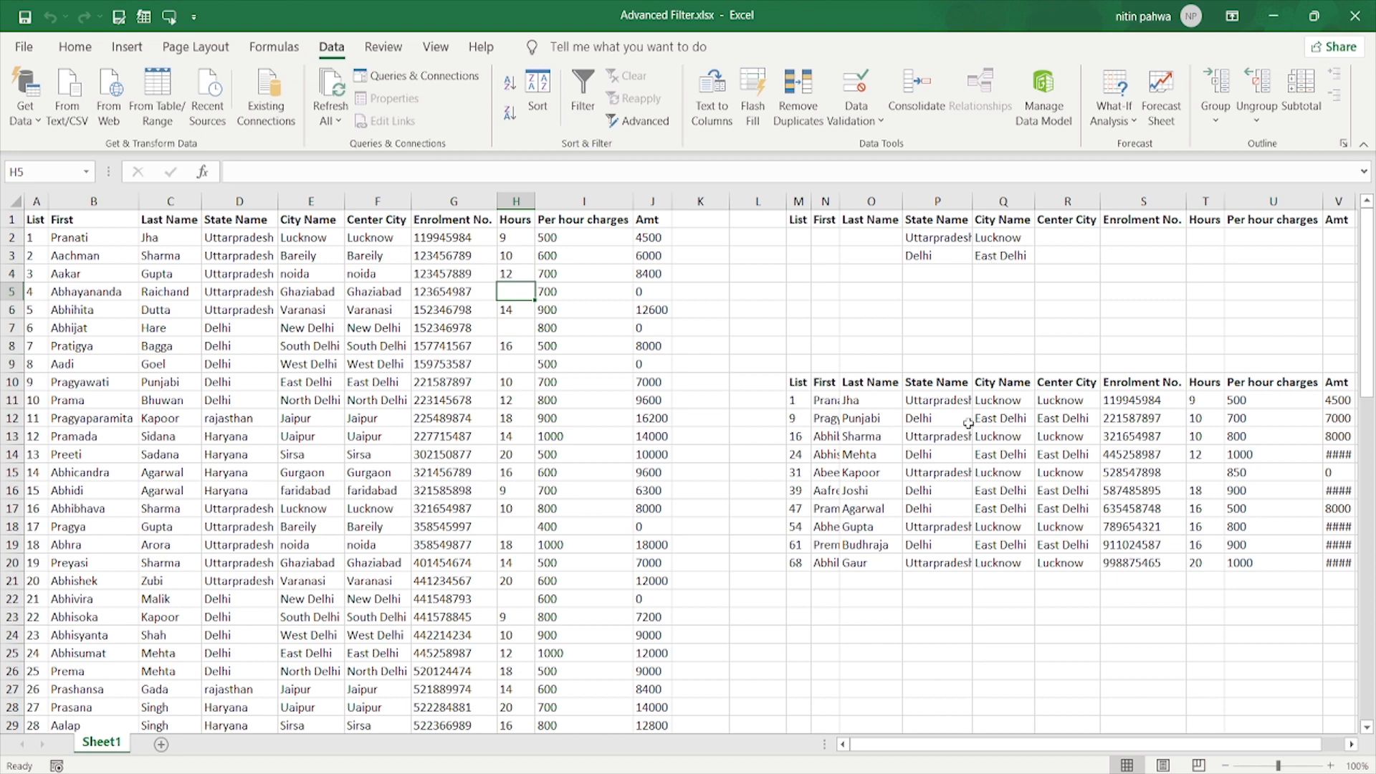
left_click(1006, 419)
left_click(1015, 403)
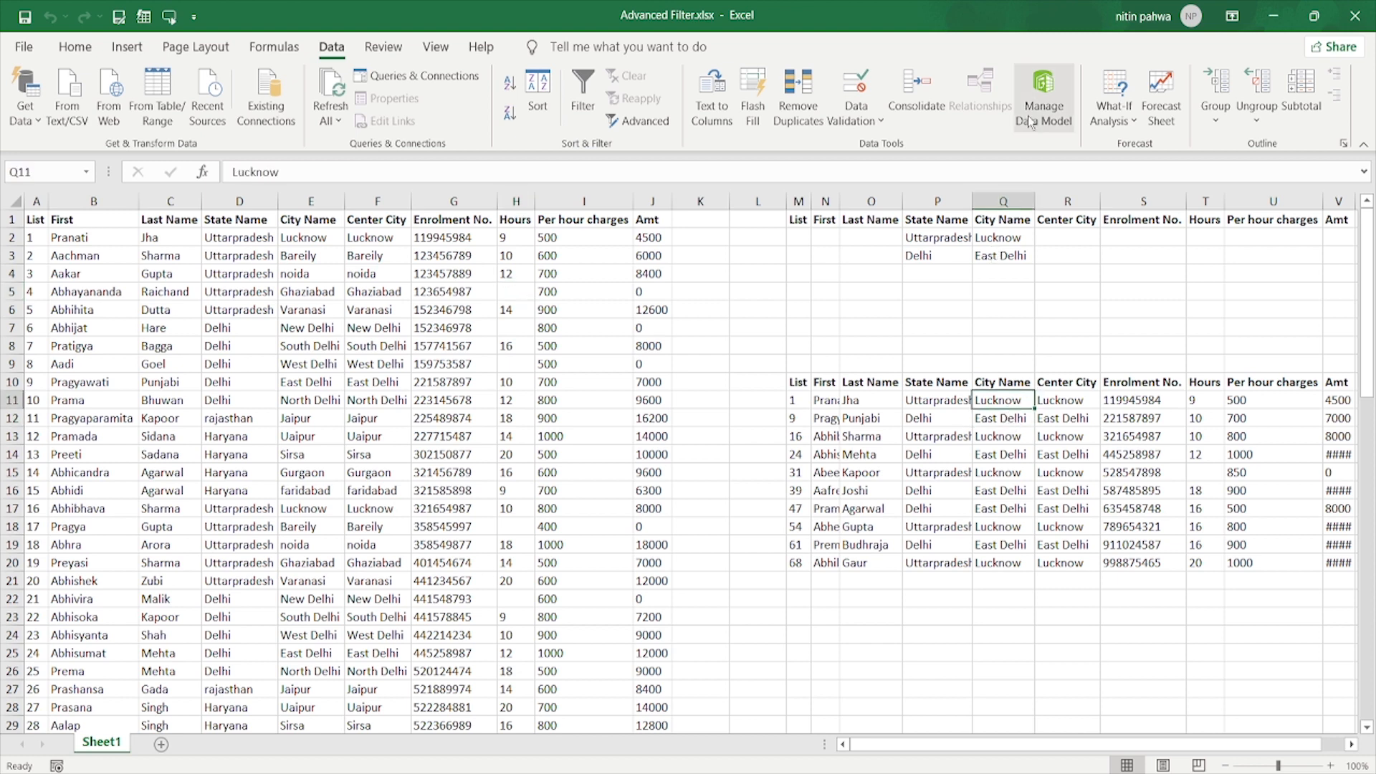
Change the city criterion in Q2 to noida and run the filter macro
left_click(1001, 239)
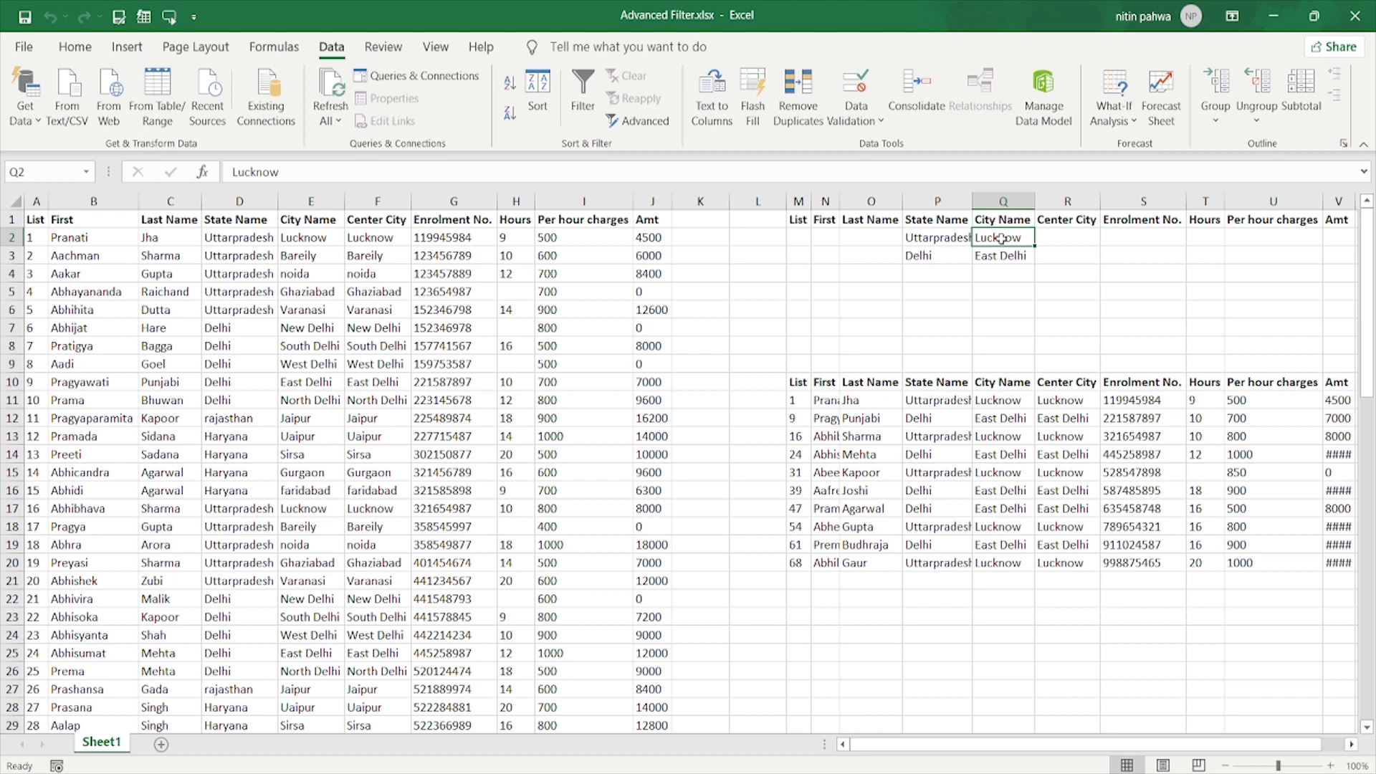
type("noida")
key("Return")
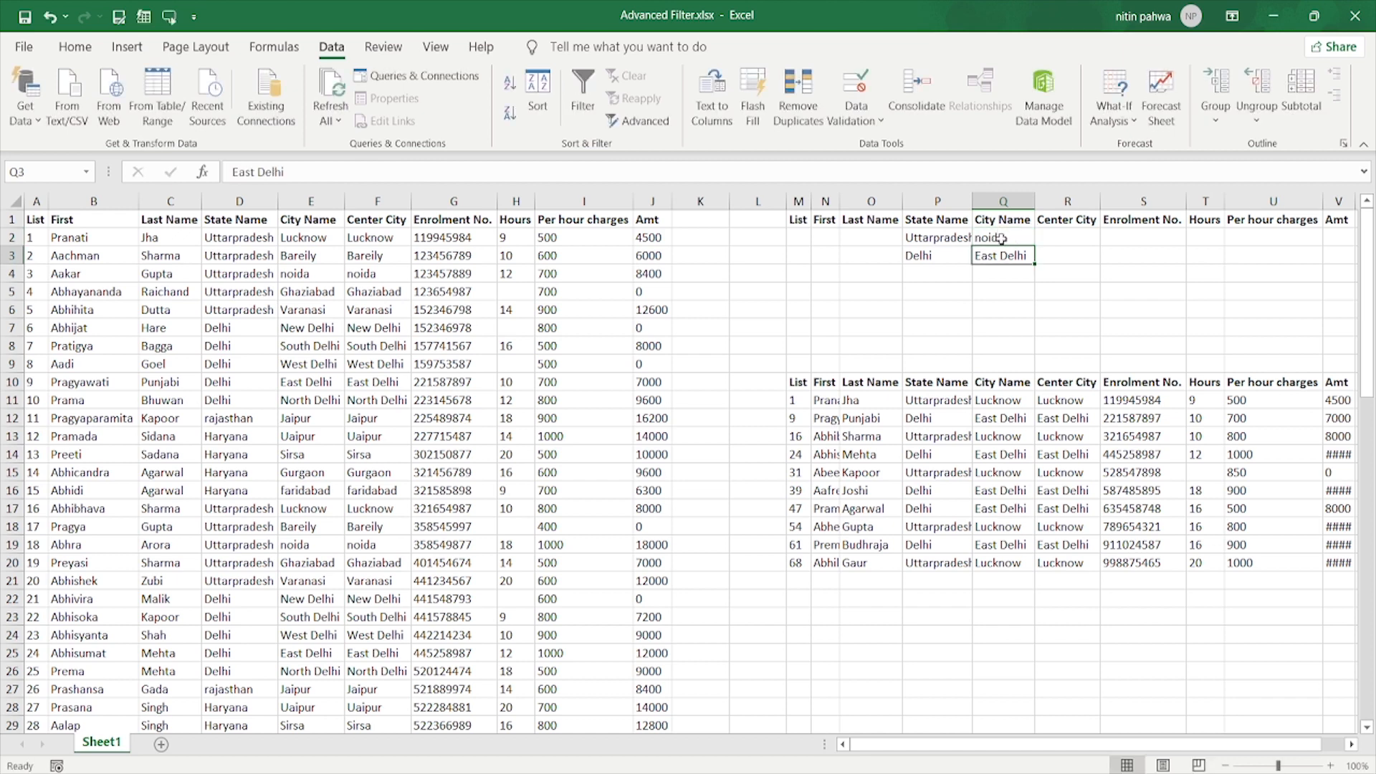
key("ctrl+q")
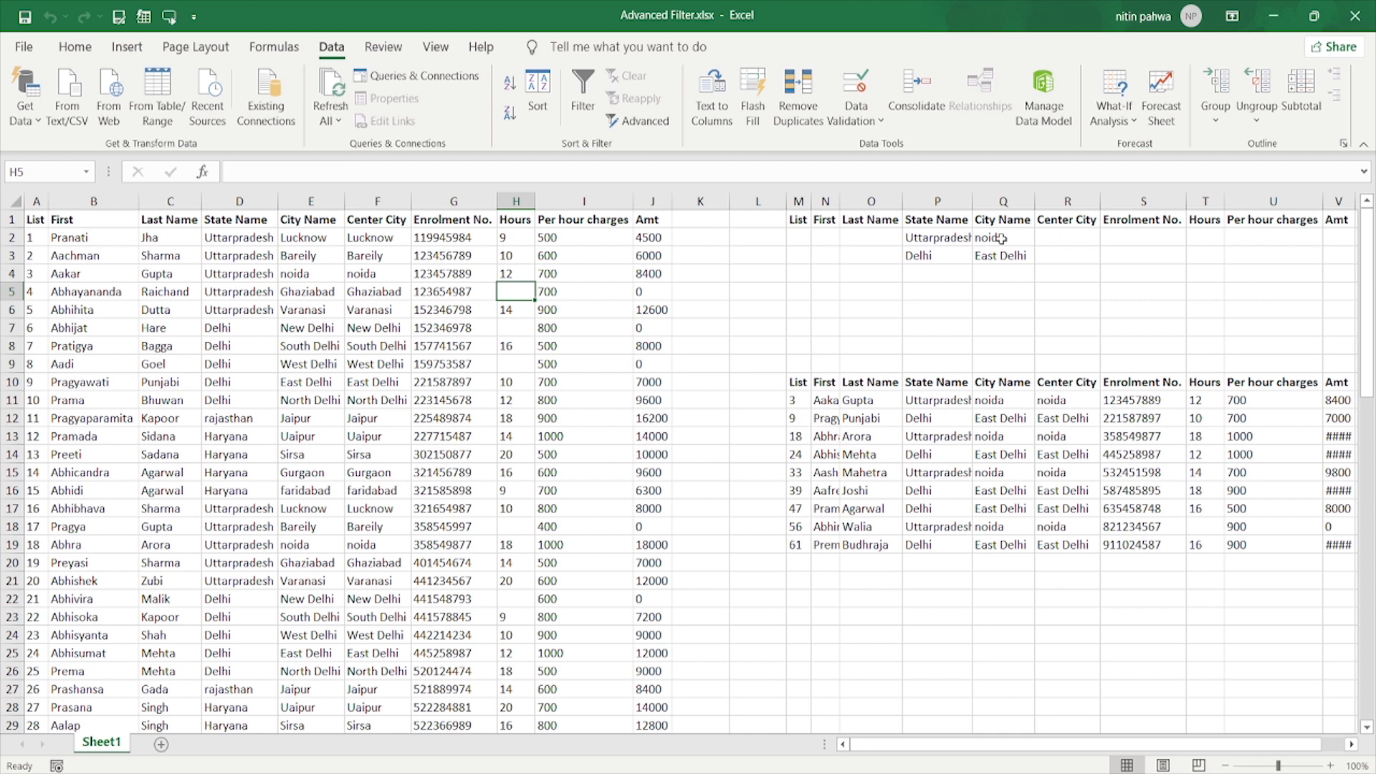
left_click(1082, 448)
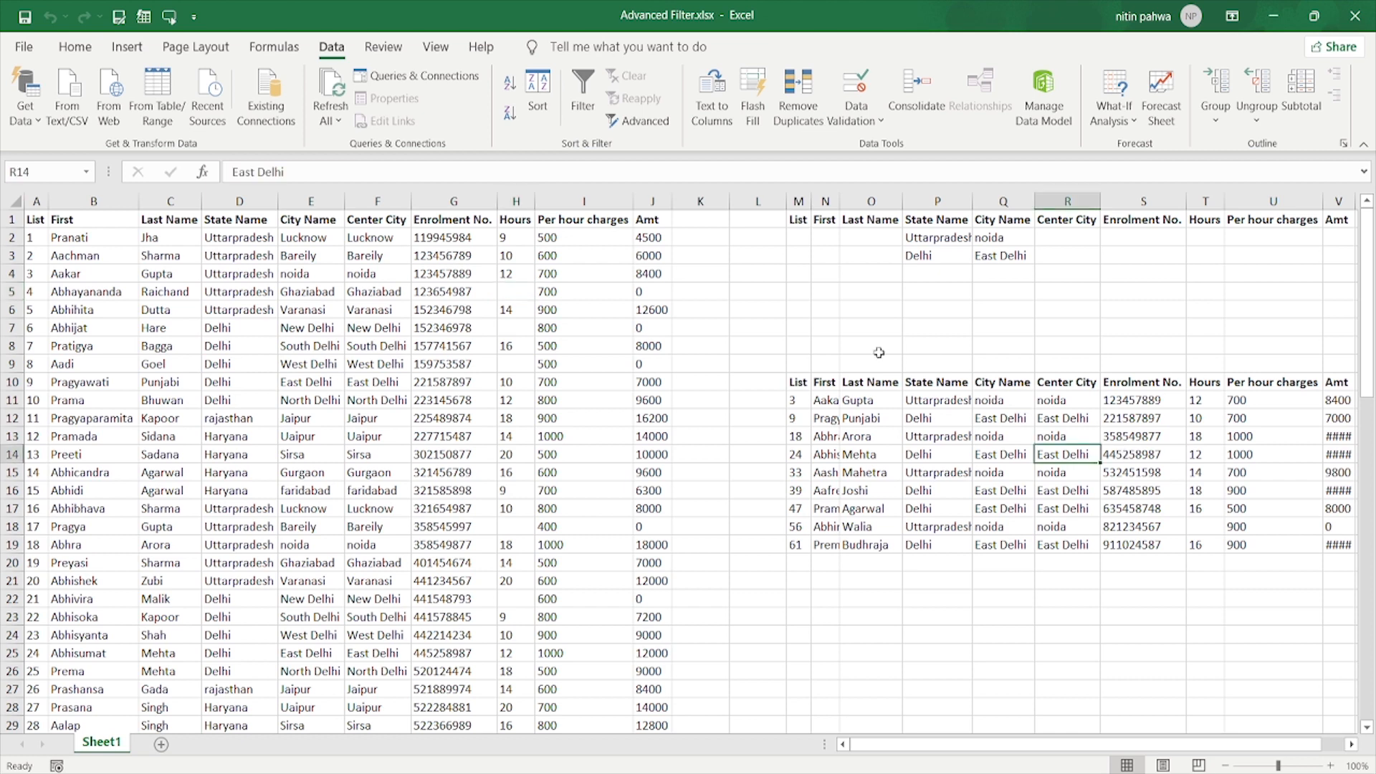
Clear the extracted results in M10:V19 and run the filter macro to extract them again
left_click(797, 383)
mouse_move(797, 384)
left_mouse_down()
mouse_move(1249, 536)
mouse_move(1349, 553)
left_mouse_up()
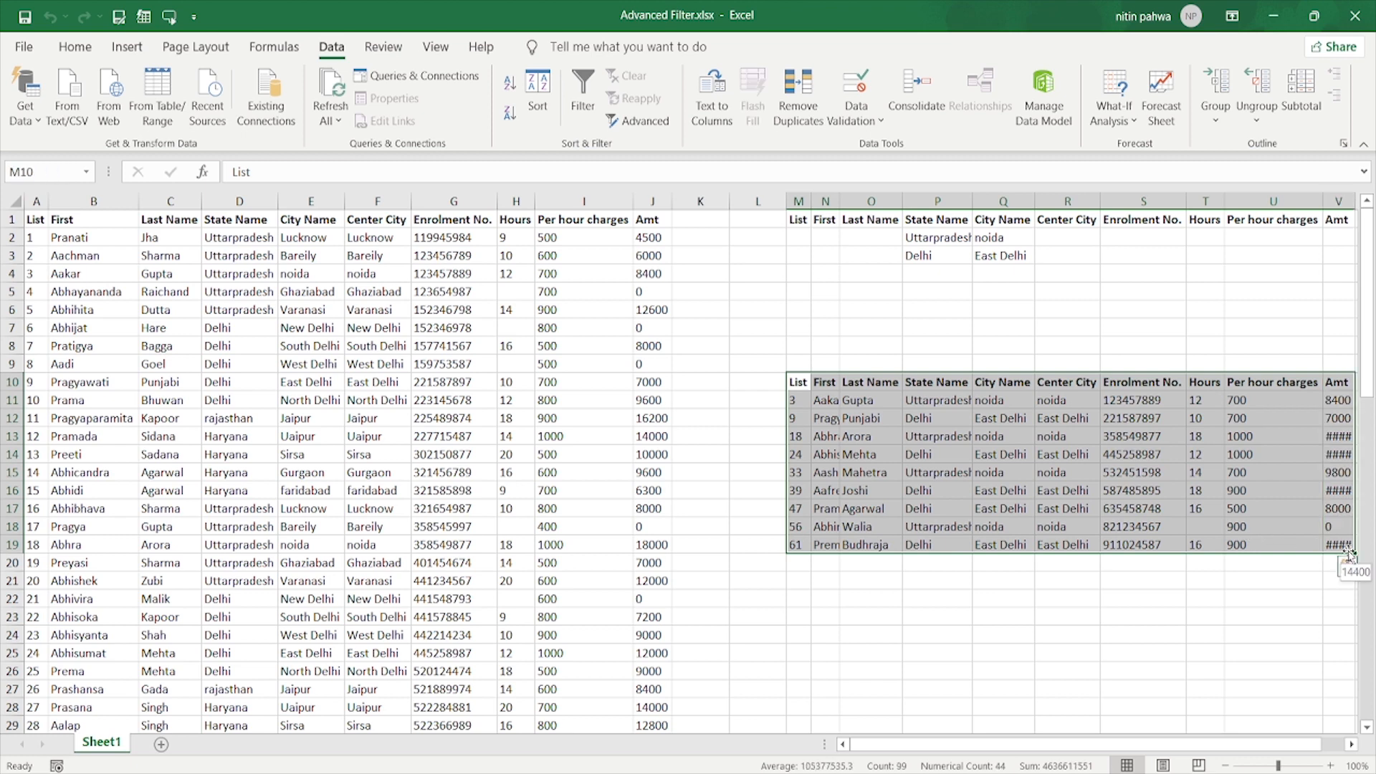
key("Delete")
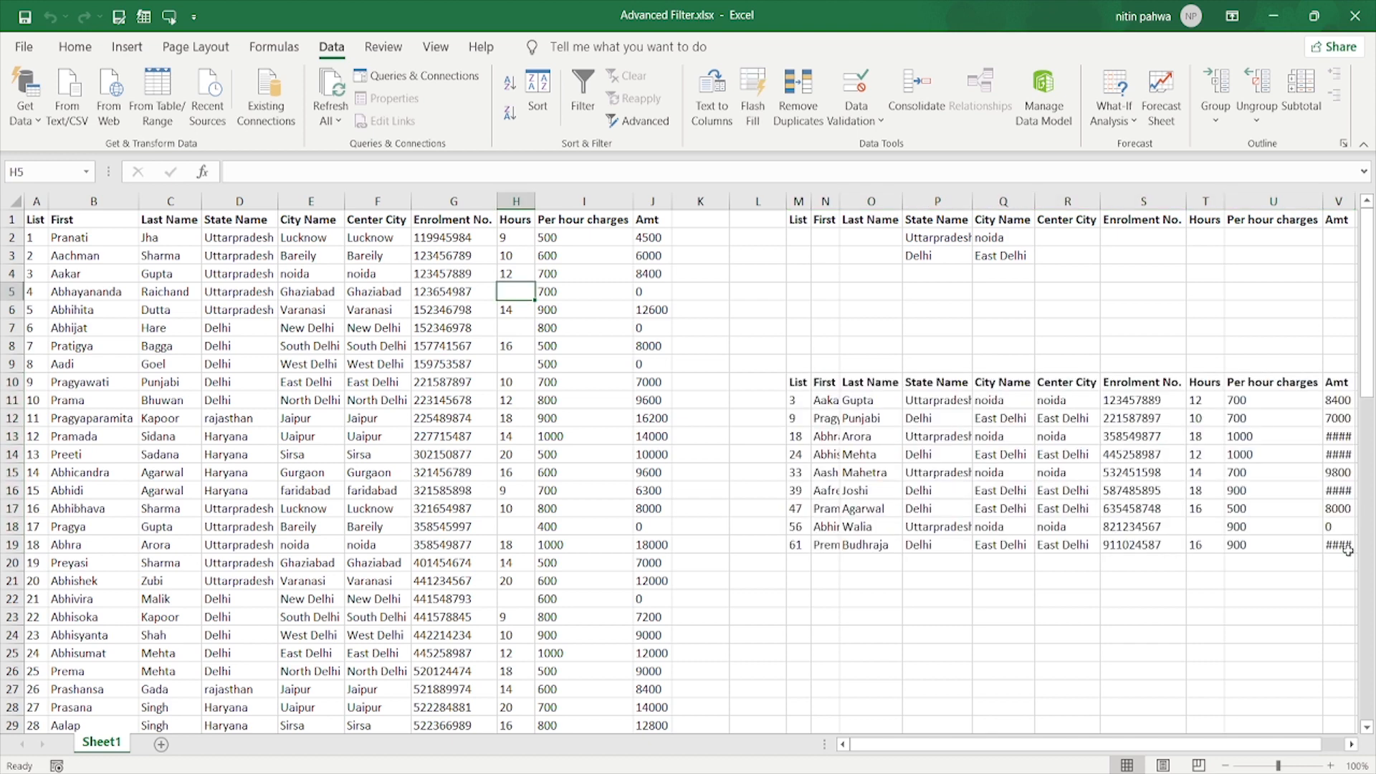
Clear the re-extracted results by deleting the contents of M10:X20
left_click_drag(799, 382, 1363, 563)
key("Delete")
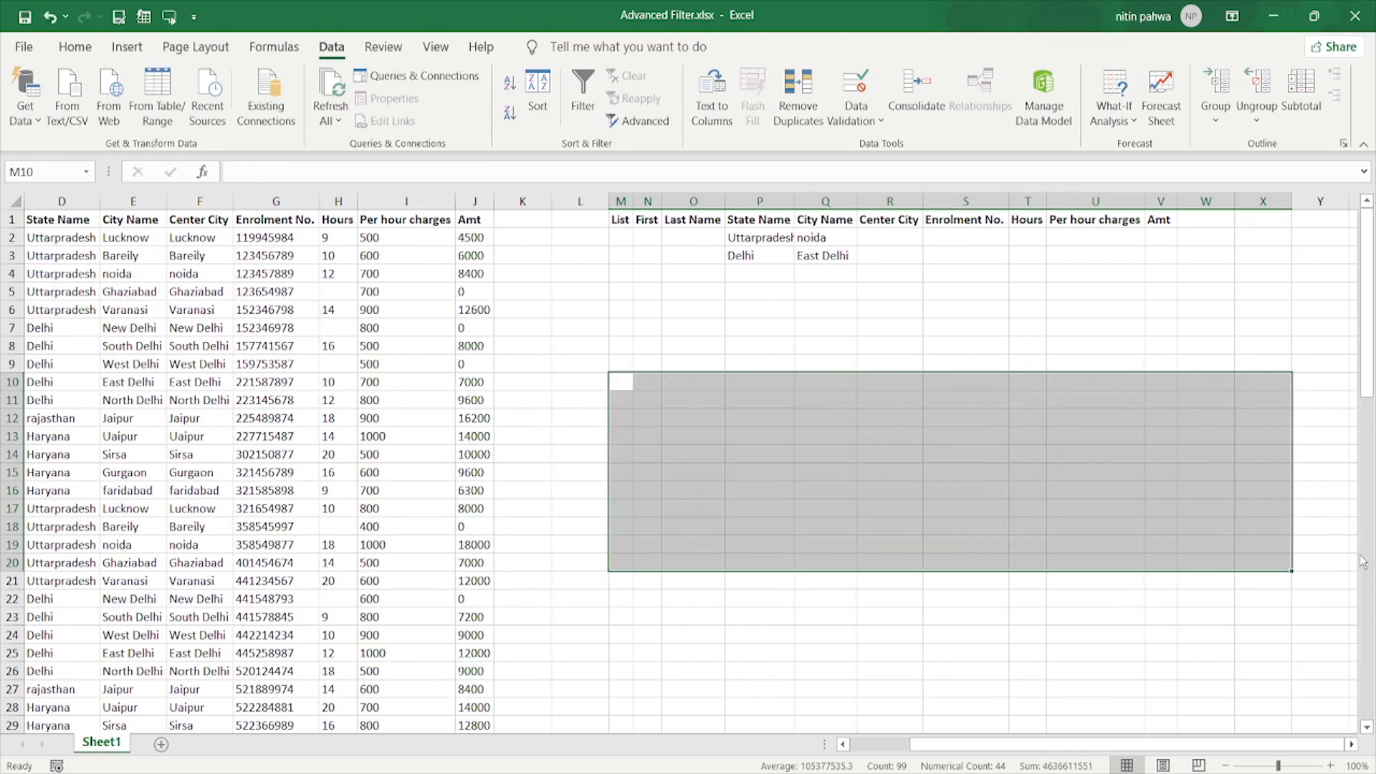
left_click(807, 415)
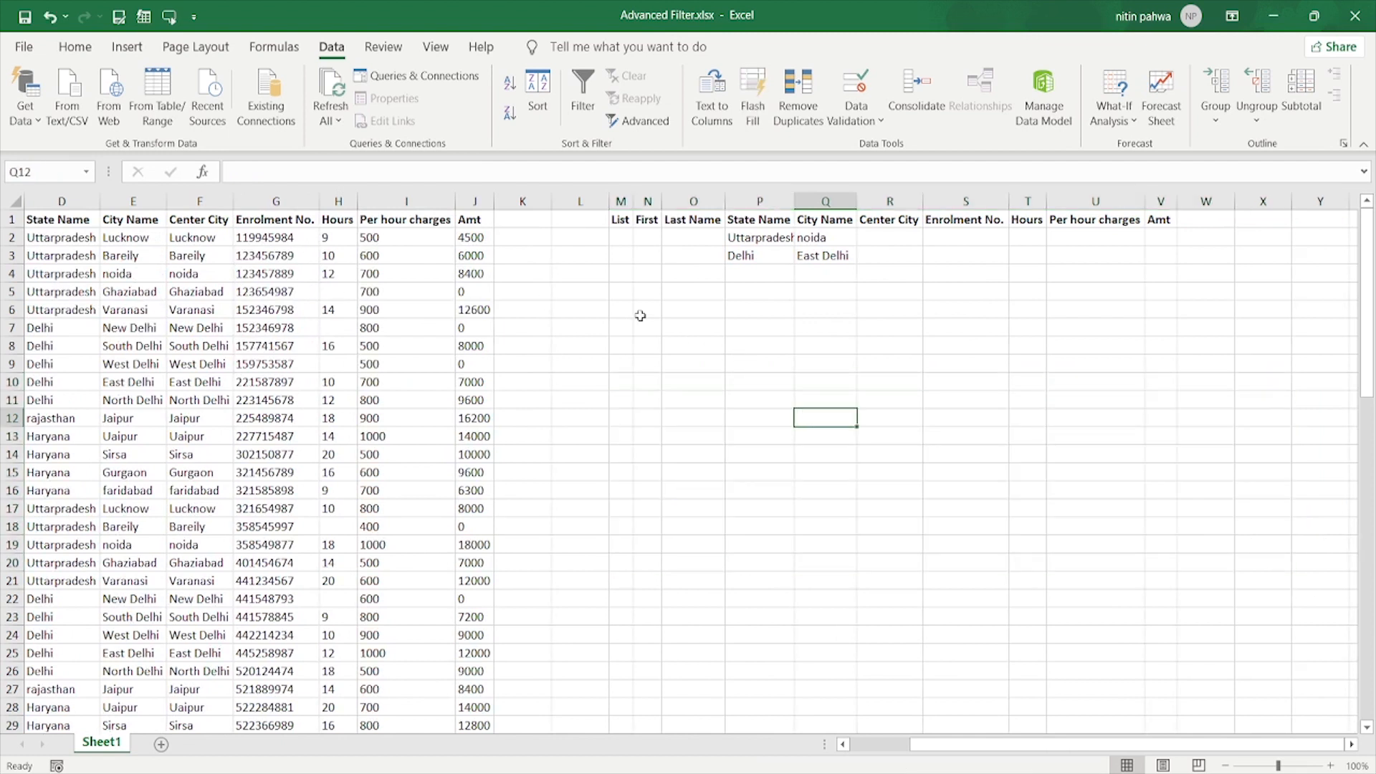
Cancel the new macro named Clear and undo the last clearing of the extracted results
left_click(435, 46)
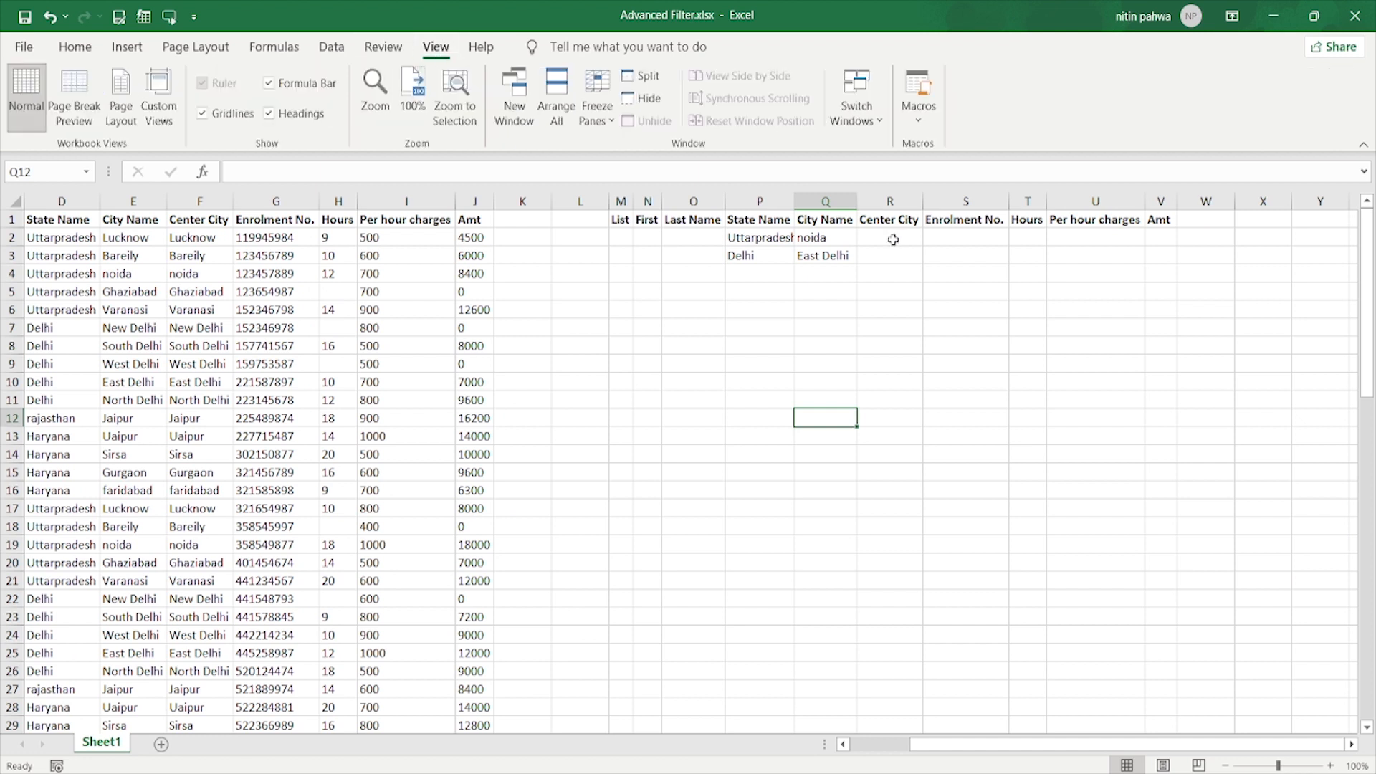
left_click(918, 128)
left_click(961, 170)
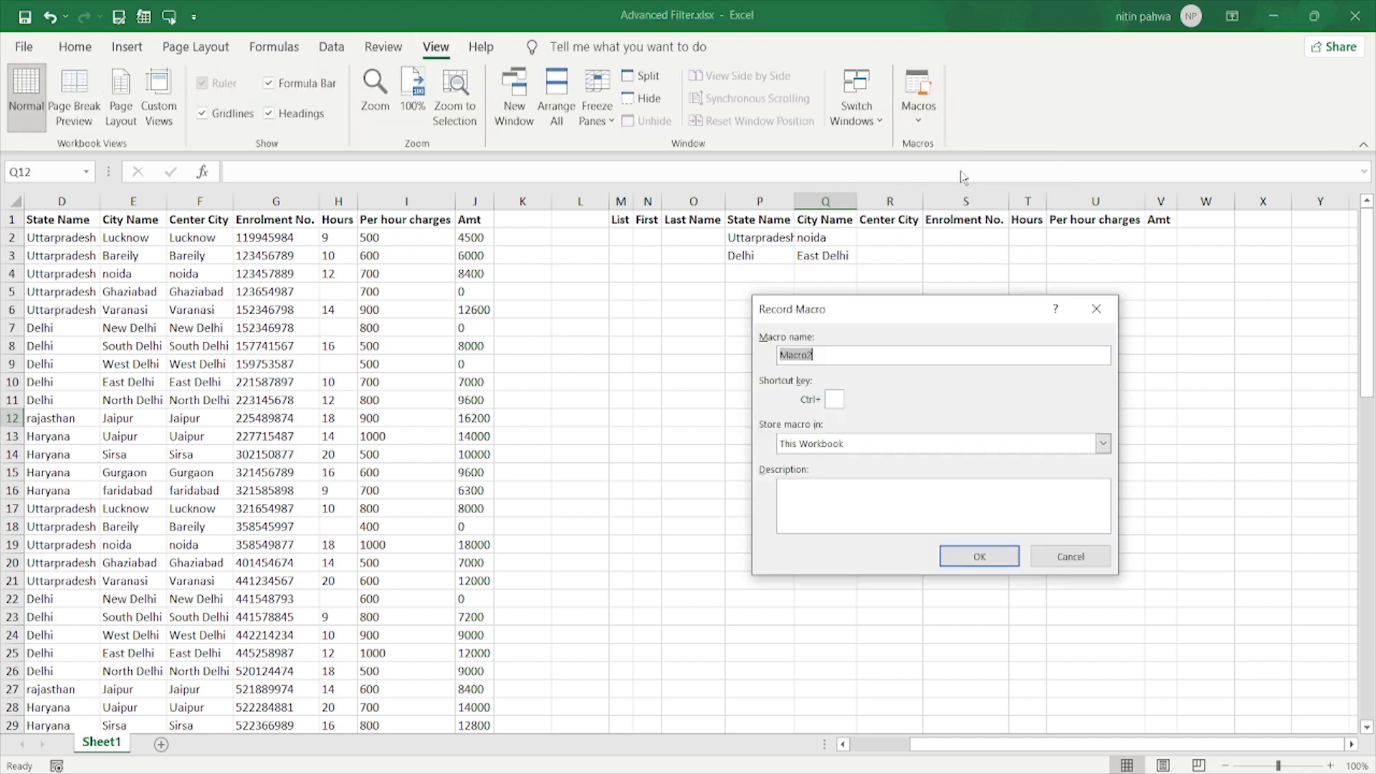
type("Clear")
key("Return")
key("ctrl+z")
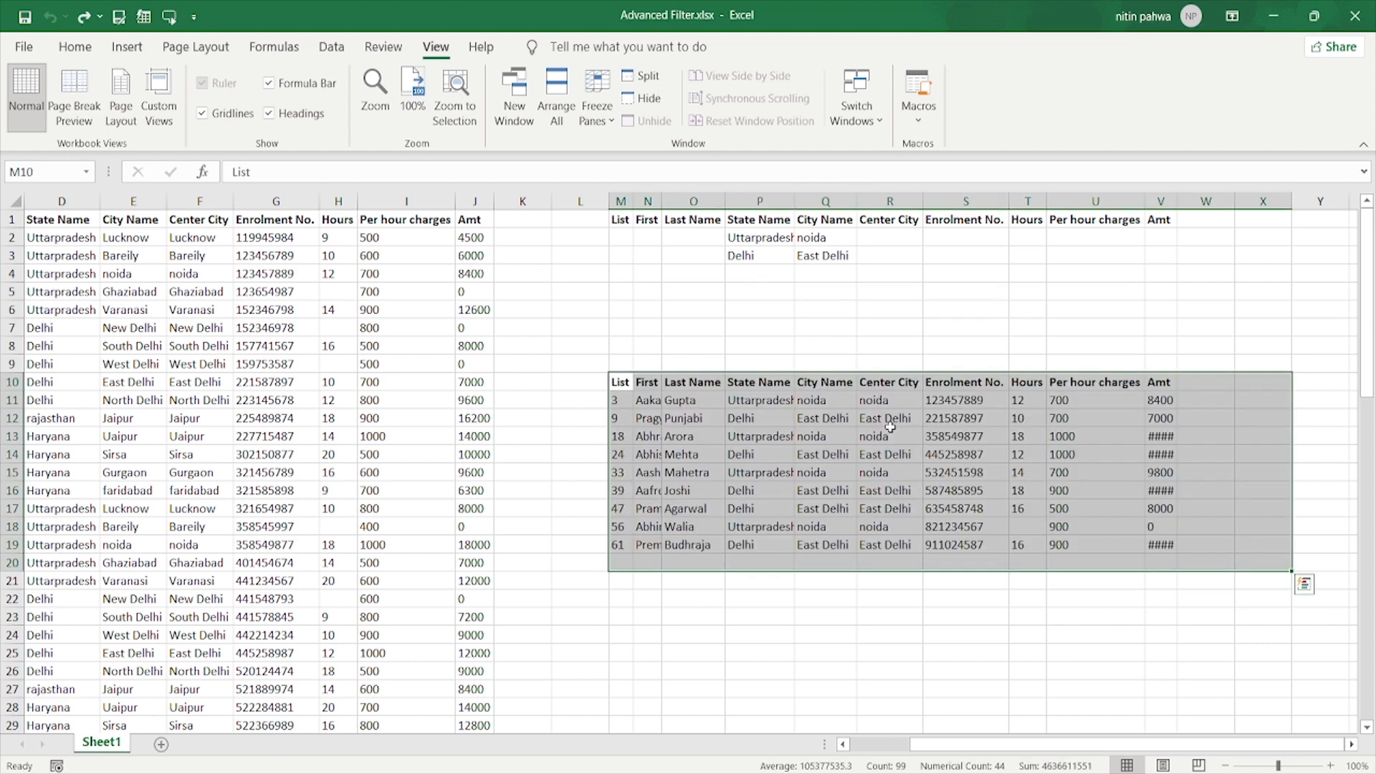
Start recording a macro named clear in this workbook, with shortcut letter w and the description clear
left_click(919, 114)
left_click(943, 171)
type("clear")
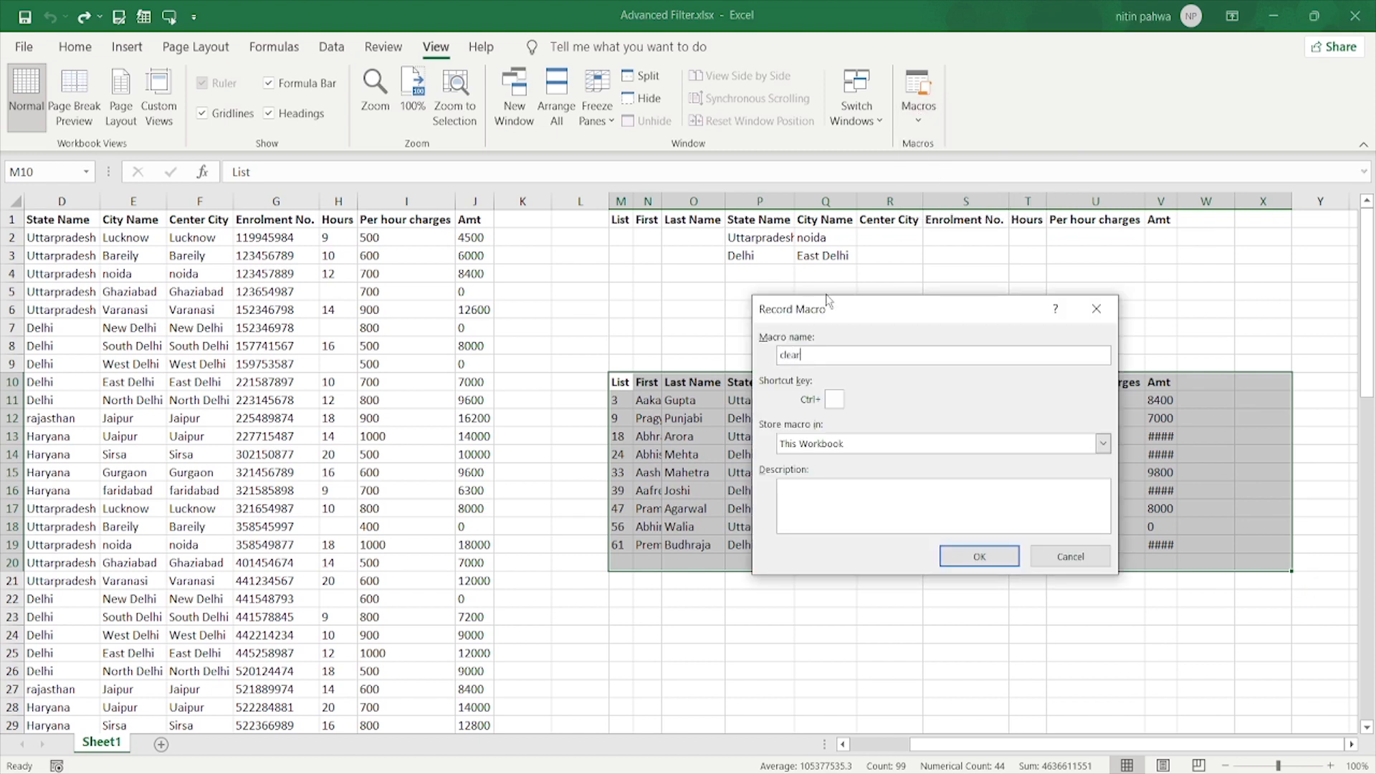
left_click(834, 404)
type("w")
left_click(845, 504)
type("cldar")
key("BackSpace")
key("BackSpace")
key("BackSpace")
key("BackSpace")
type("lear")
left_click(1017, 566)
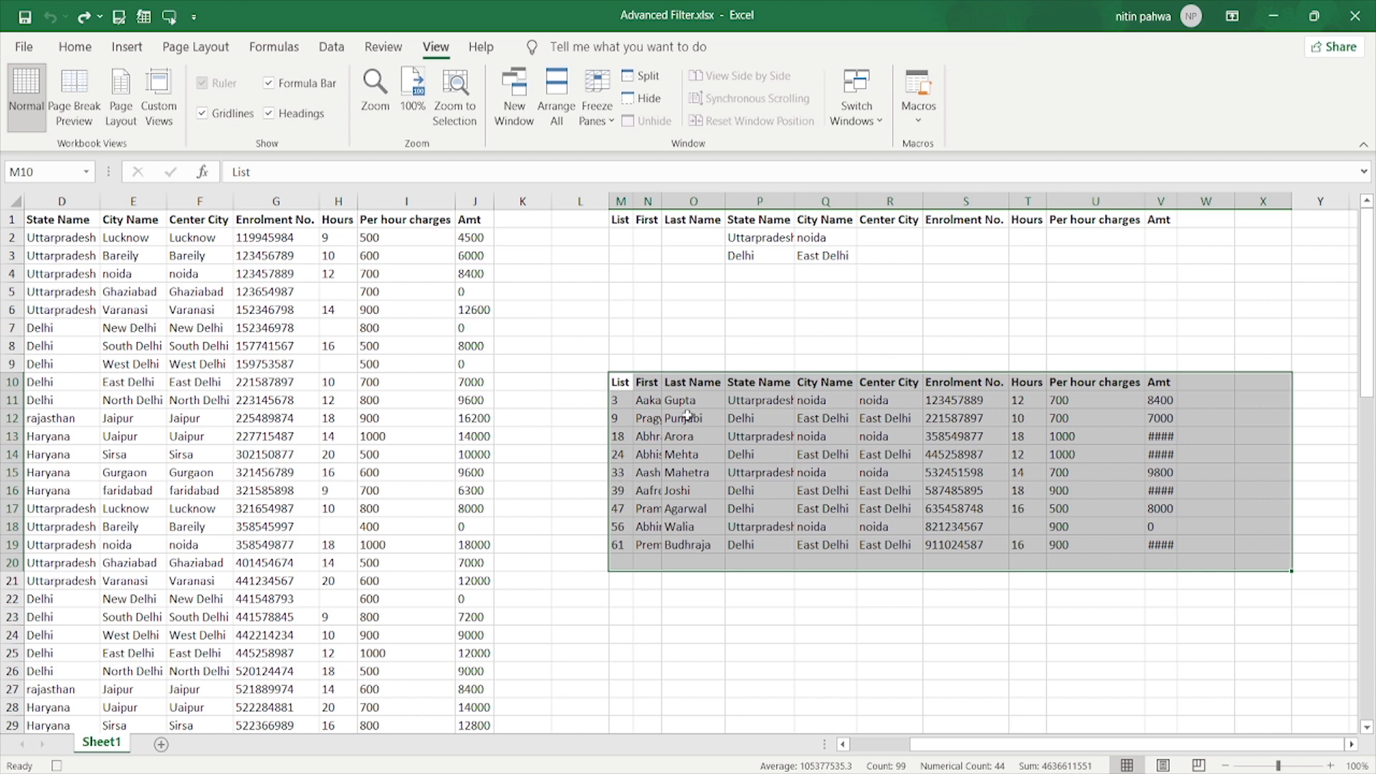
Clear the results area from M10 across to column V and down to about row 129, and stop recording the macro
left_click(621, 382)
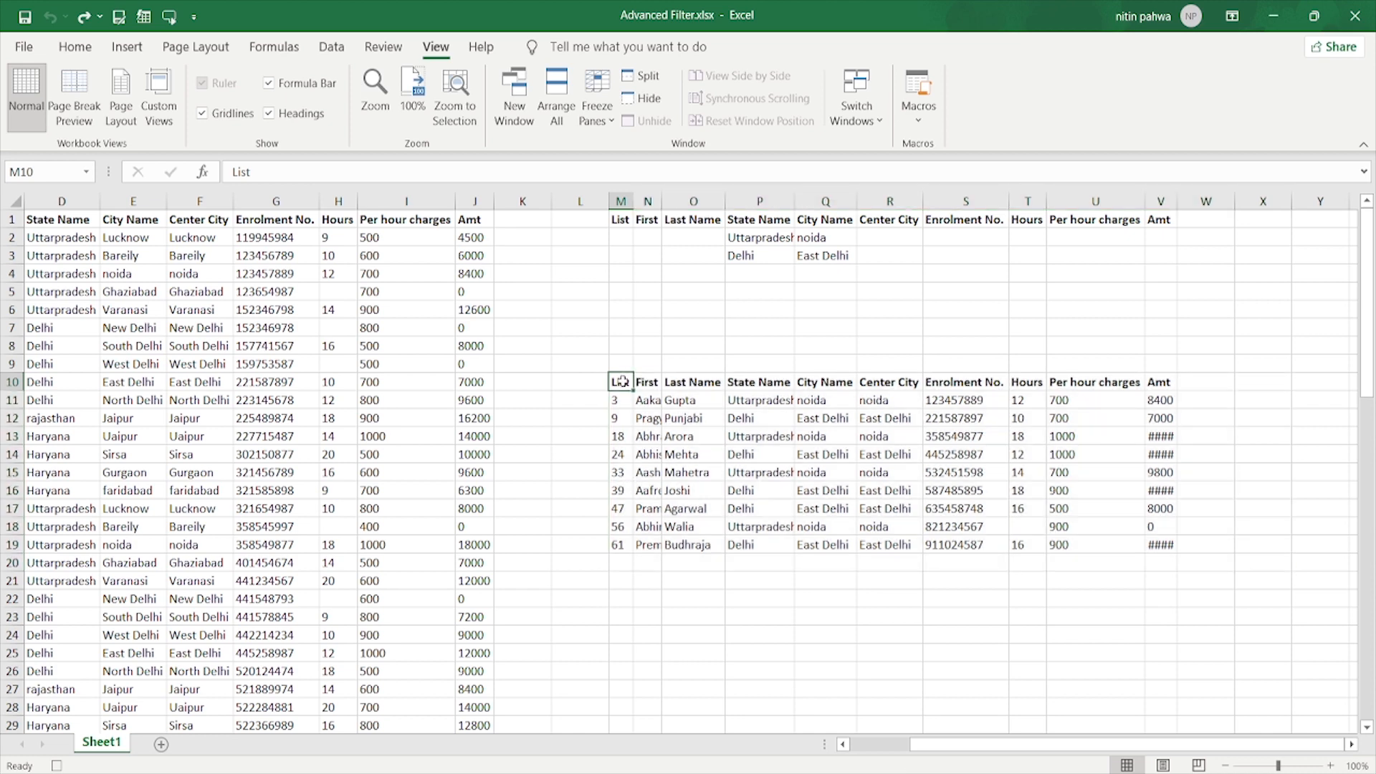
key("shift+Right")
key("shift+Right")
key("shift+Right")
key("shift+Right")
key("shift+Right")
key("shift+Right")
key("shift+Right")
key("shift+Right")
key("shift+Right")
key("shift+Down")
key("shift+Down")
key("shift+Down")
key("shift+Down")
key("shift+Down")
key("shift+Down")
key("shift+Down")
key("shift+Down")
key("shift+Down")
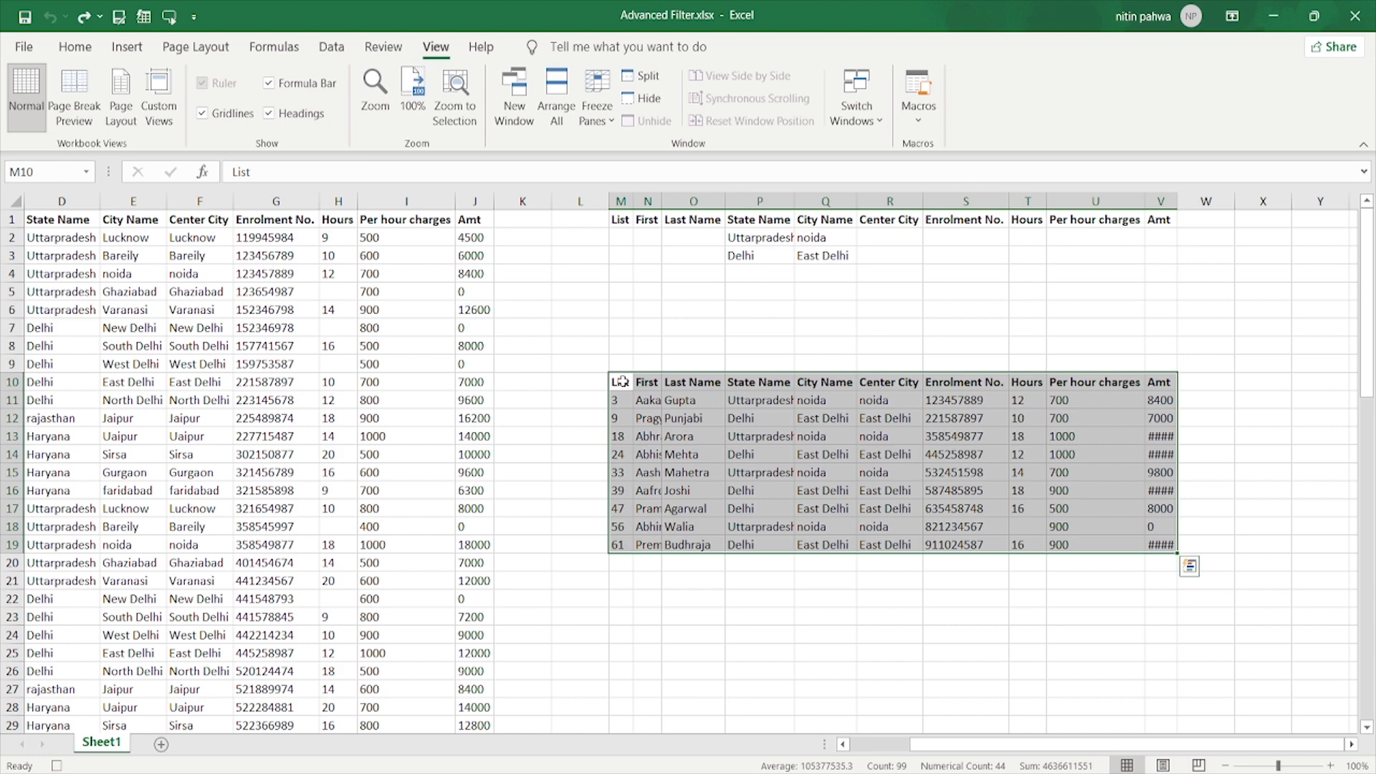
left_click_drag(1012, 745, 869, 738)
scroll(638, 640, "down", 8)
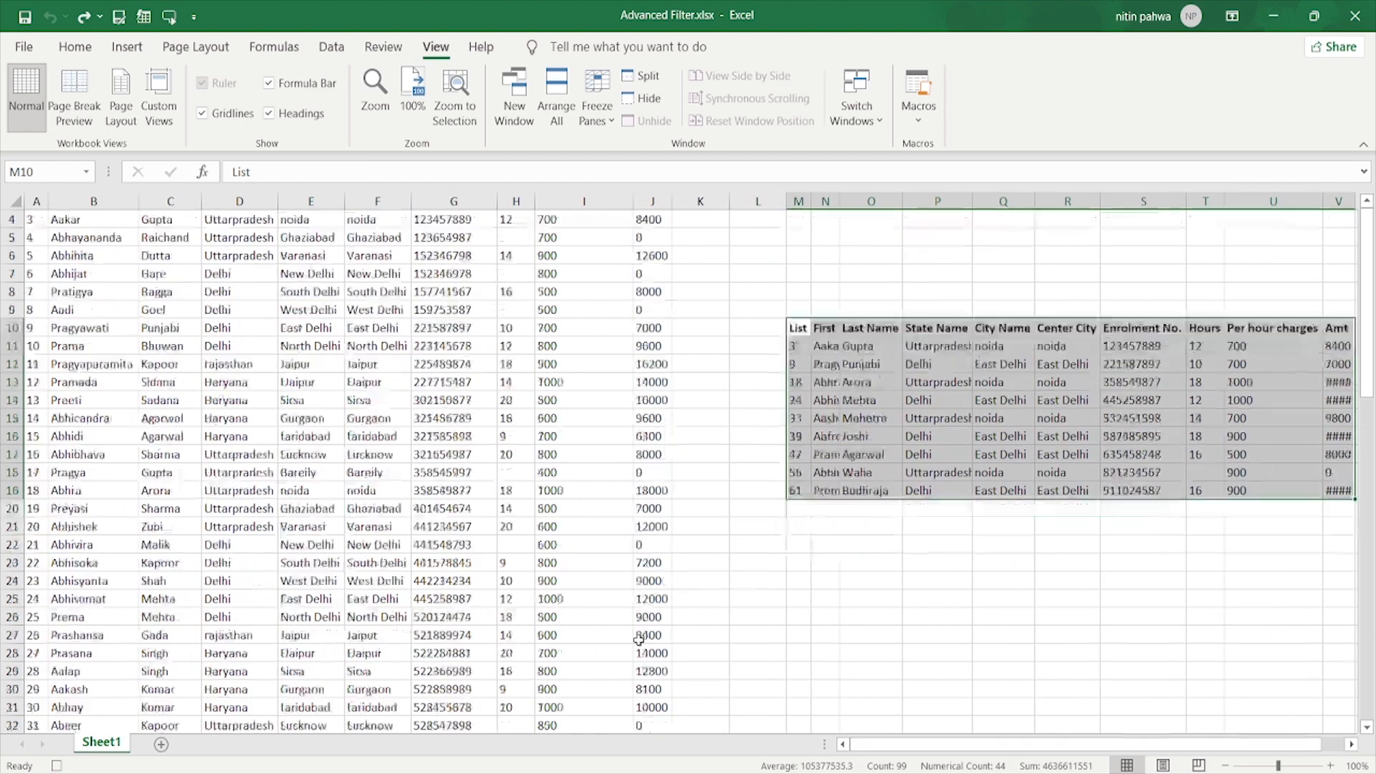
scroll(639, 640, "down", 8)
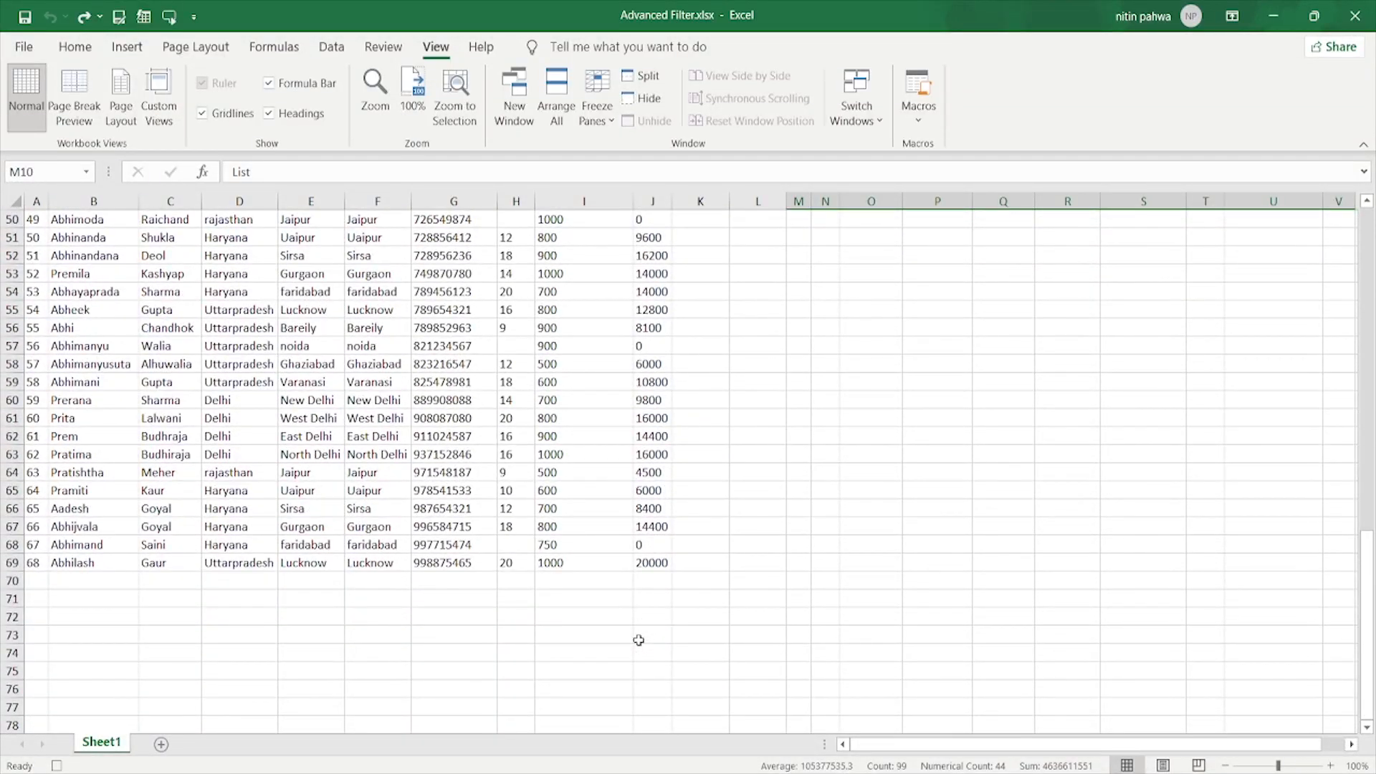
scroll(639, 640, "up", 16)
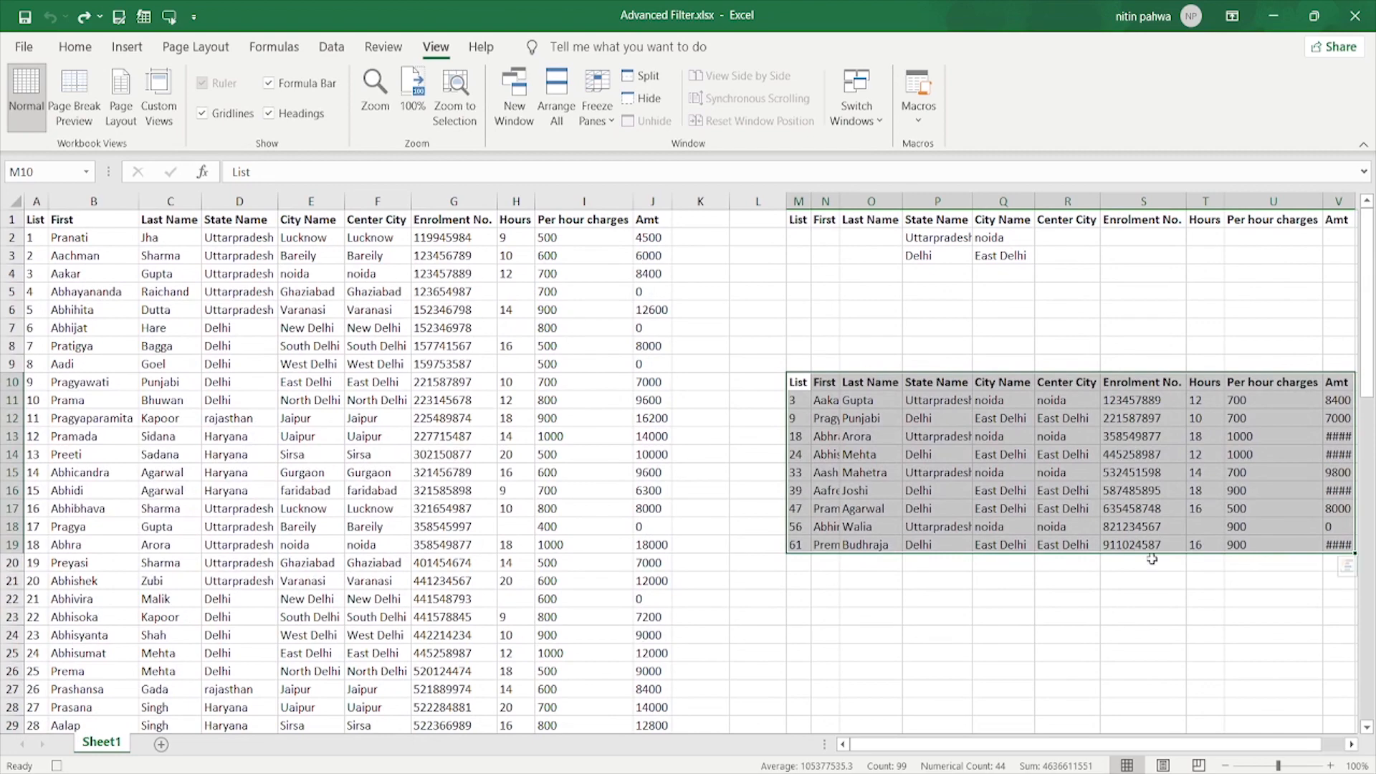
key("shift+Down")
key("shift+Down")
key("shift+Down")
key("shift+Down")
key("shift+Down")
key("shift+Down")
key("shift+Down")
key("shift+Down")
key("shift+Down")
key("shift+Down")
key("shift+Down")
key("shift+Down")
key("shift+Down")
key("shift+Down")
key("shift+Down")
key("shift+Down")
key("shift+Down")
key("shift+Down")
key("shift+Down")
key("shift+Down")
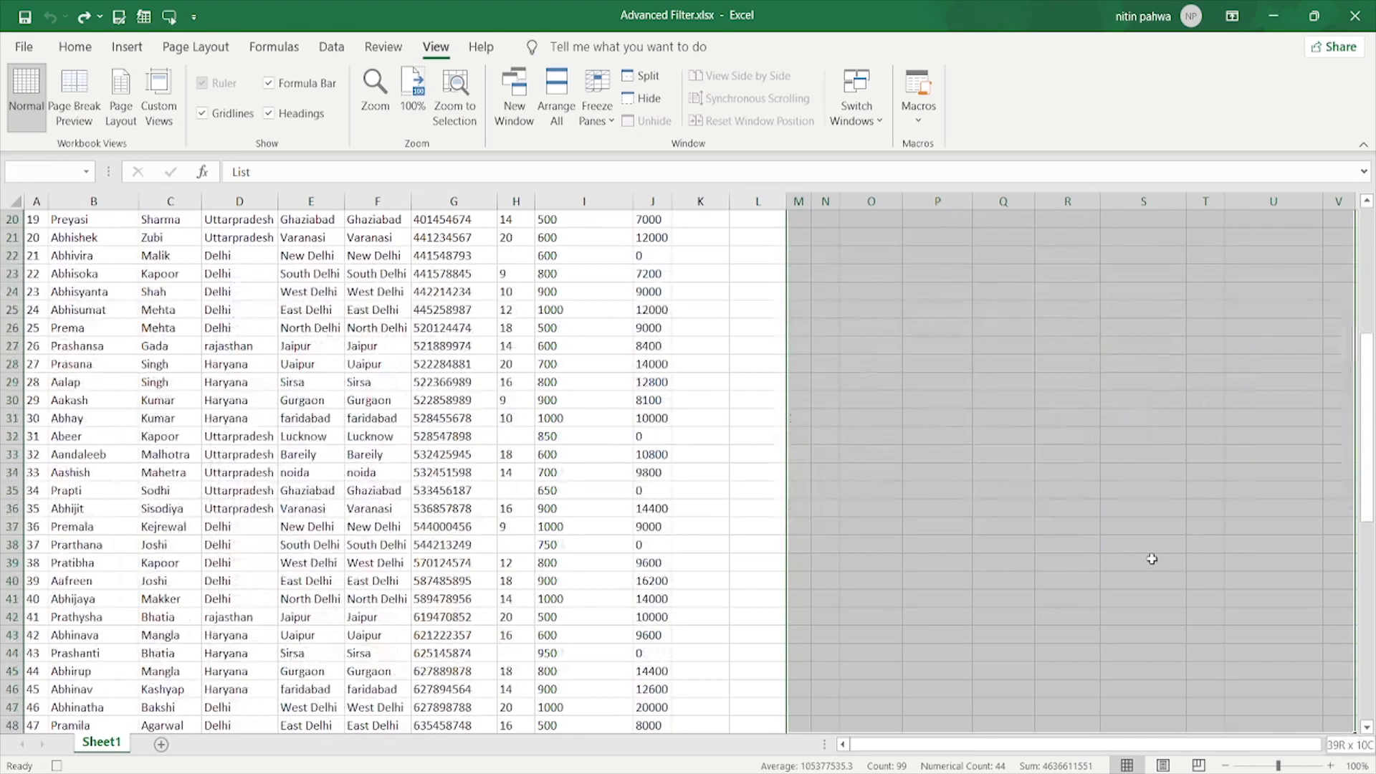
key("shift+Down")
key("shift+Down")
key("shift+Down")
key("shift+Down")
key("shift+Down")
key("shift+Down")
key("shift+Down")
key("shift+Down")
key("shift+Down")
key("shift+Down")
key("shift+Down")
key("shift+Down")
key("shift+Down")
key("shift+Down")
key("shift+Down")
key("shift+Down")
key("shift+Down")
key("shift+Down")
key("shift+Down")
key("shift+Down")
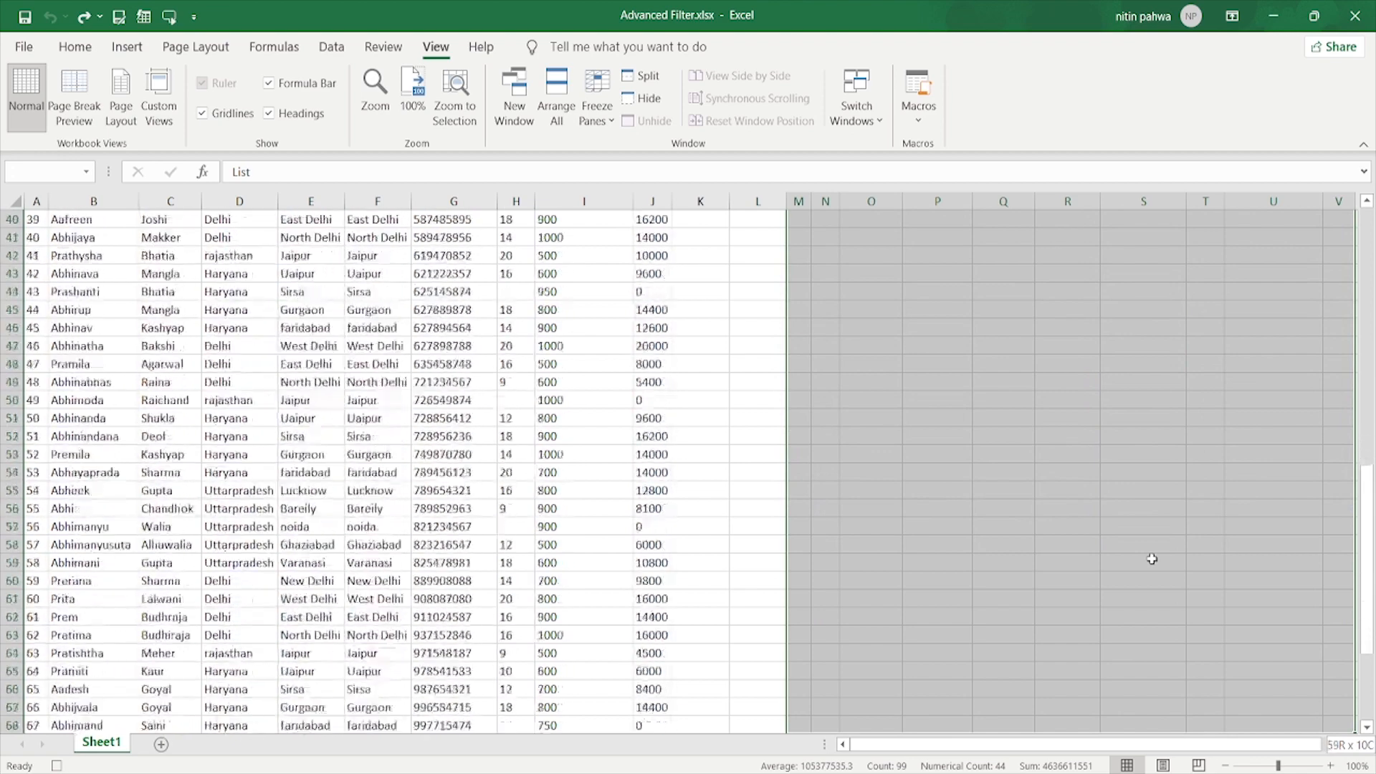
key("shift+Down")
key("shift+Down")
key("shift+Down")
key("shift+Down")
key("shift+Down")
key("shift+Down")
key("shift+Down")
key("shift+Down")
key("shift+Down")
key("shift+Down")
key("shift+Down")
key("shift+Down")
key("shift+Down")
key("shift+Down")
key("shift+Down")
key("shift+Down")
key("shift+Down")
key("shift+Down")
key("shift+Down")
key("shift+Down")
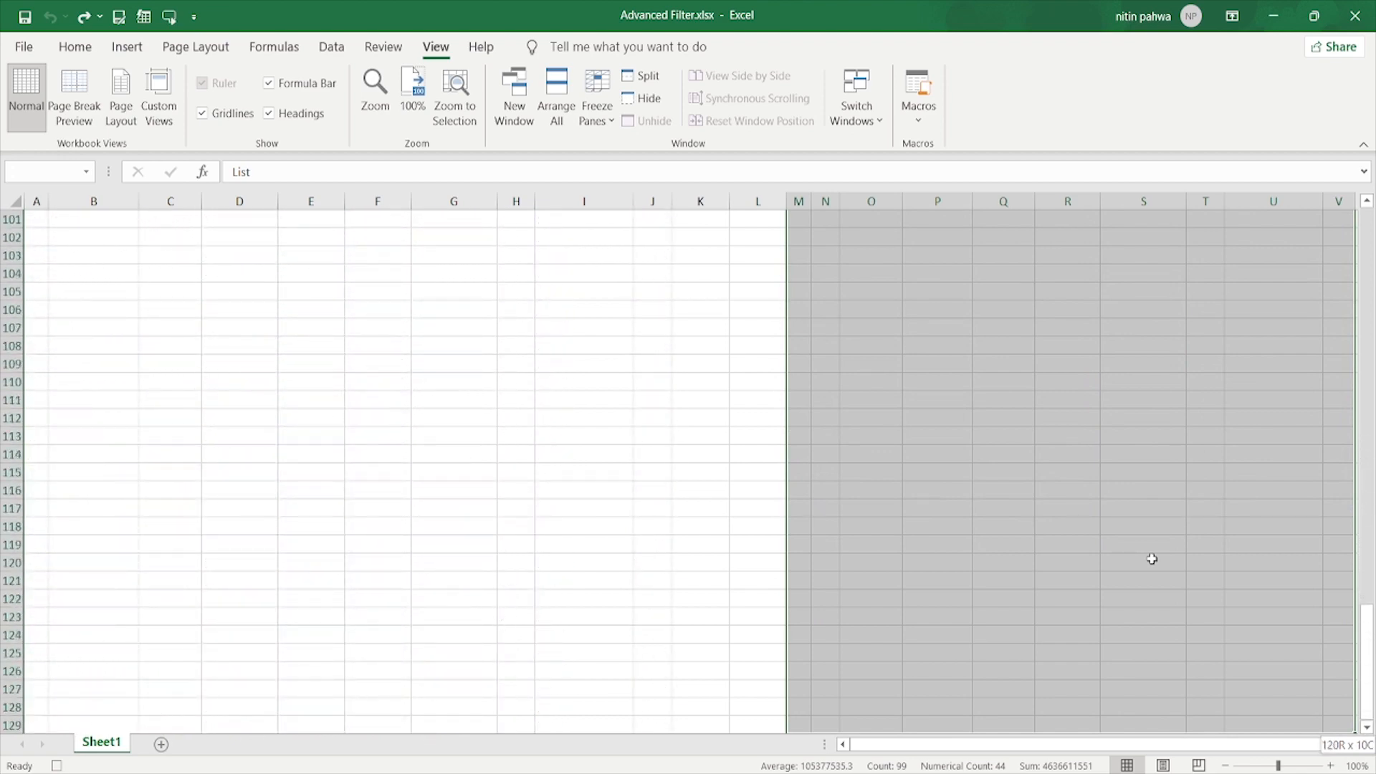
key("Delete")
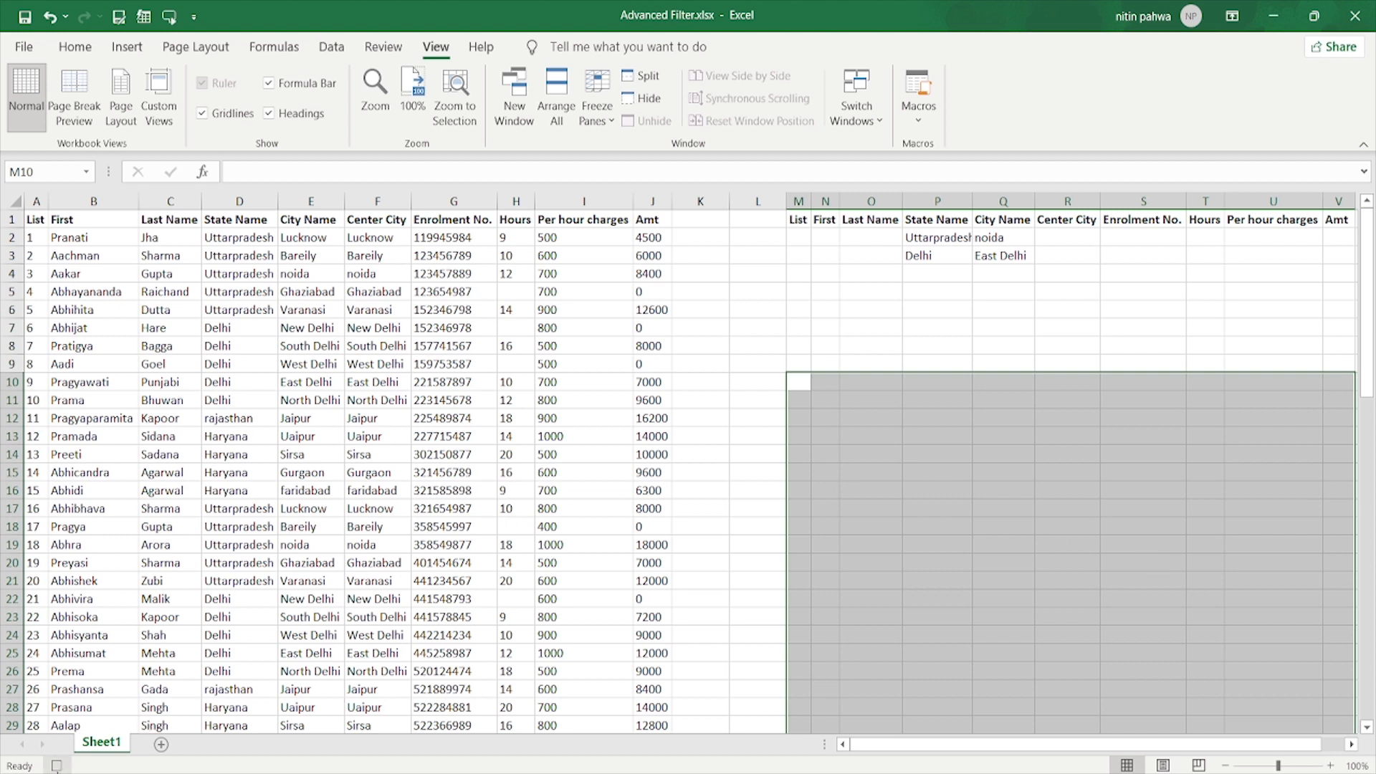
Check the state criteria in P3 and P2 and the city criterion in Q2
left_click(943, 256)
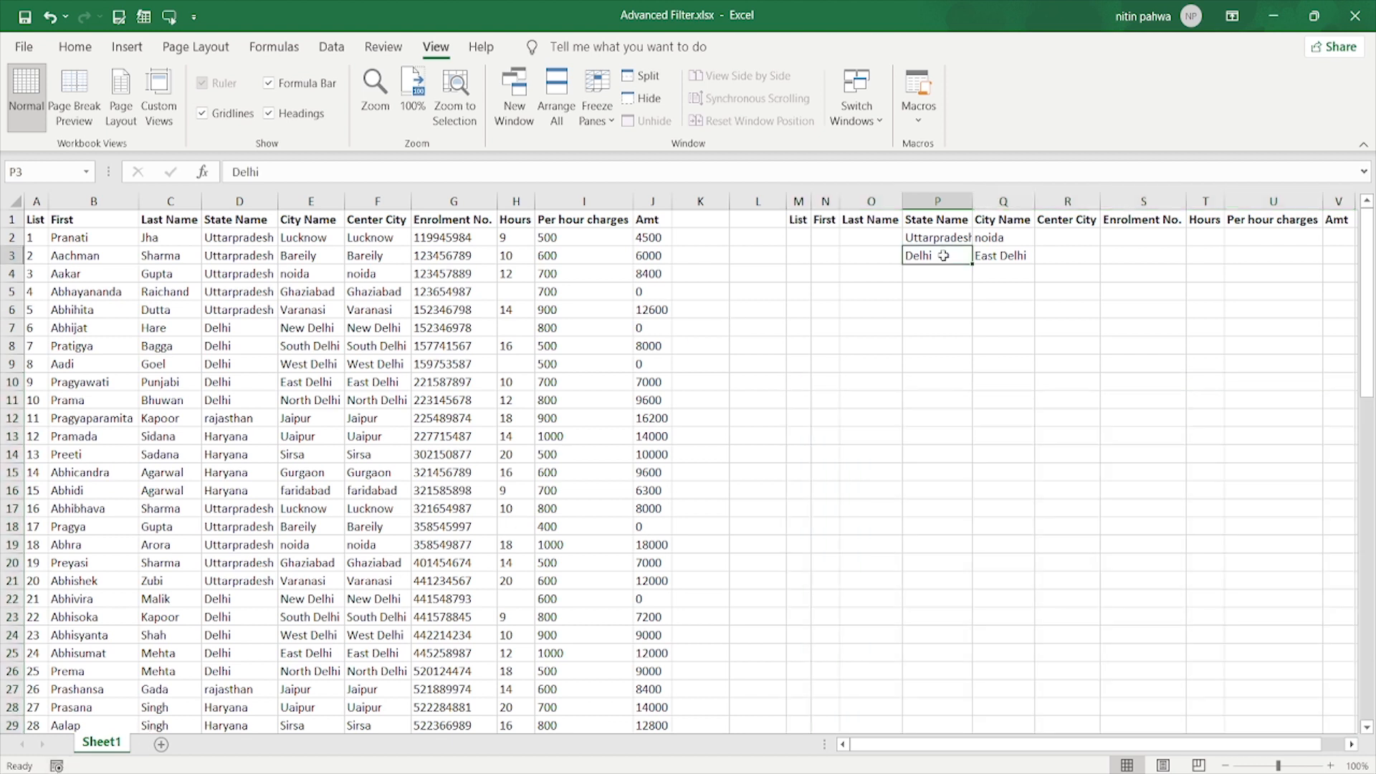
left_click(918, 236)
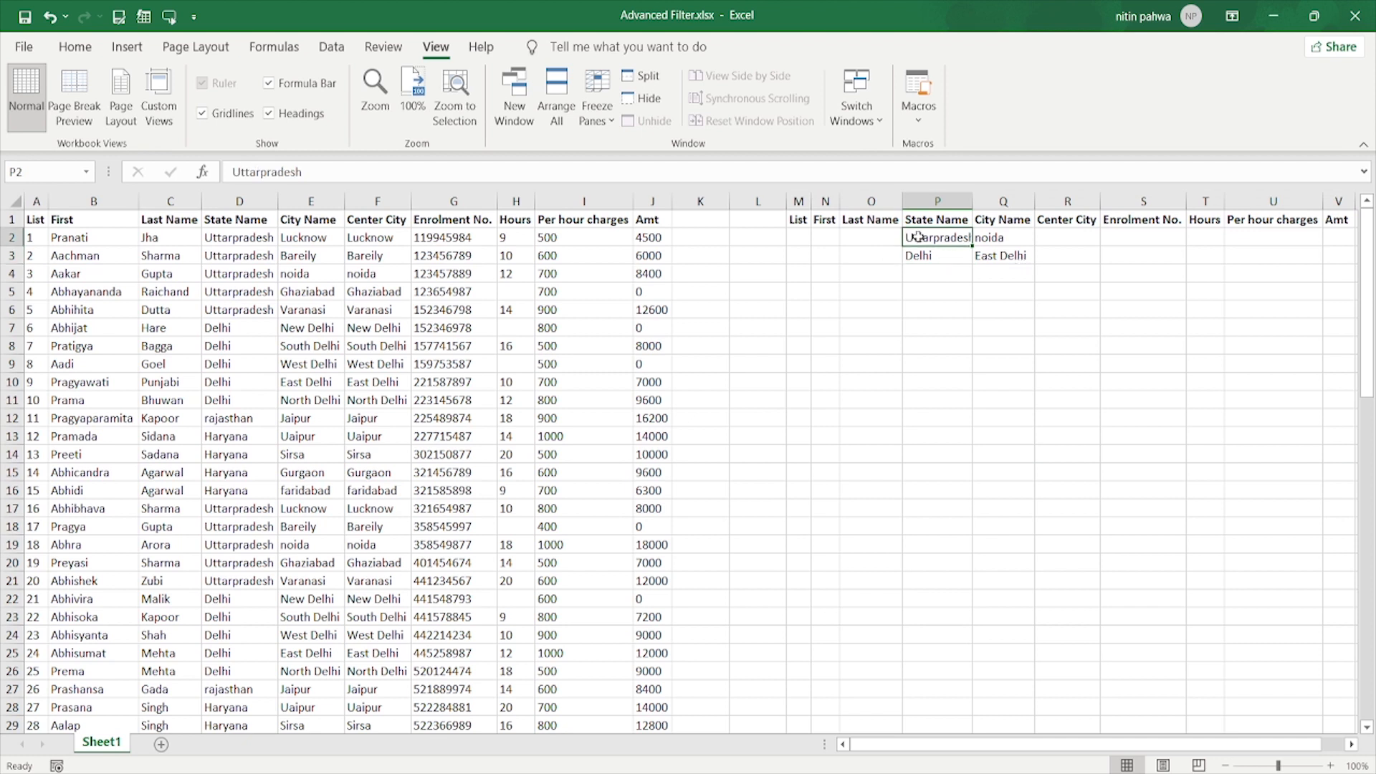
left_click(1011, 234)
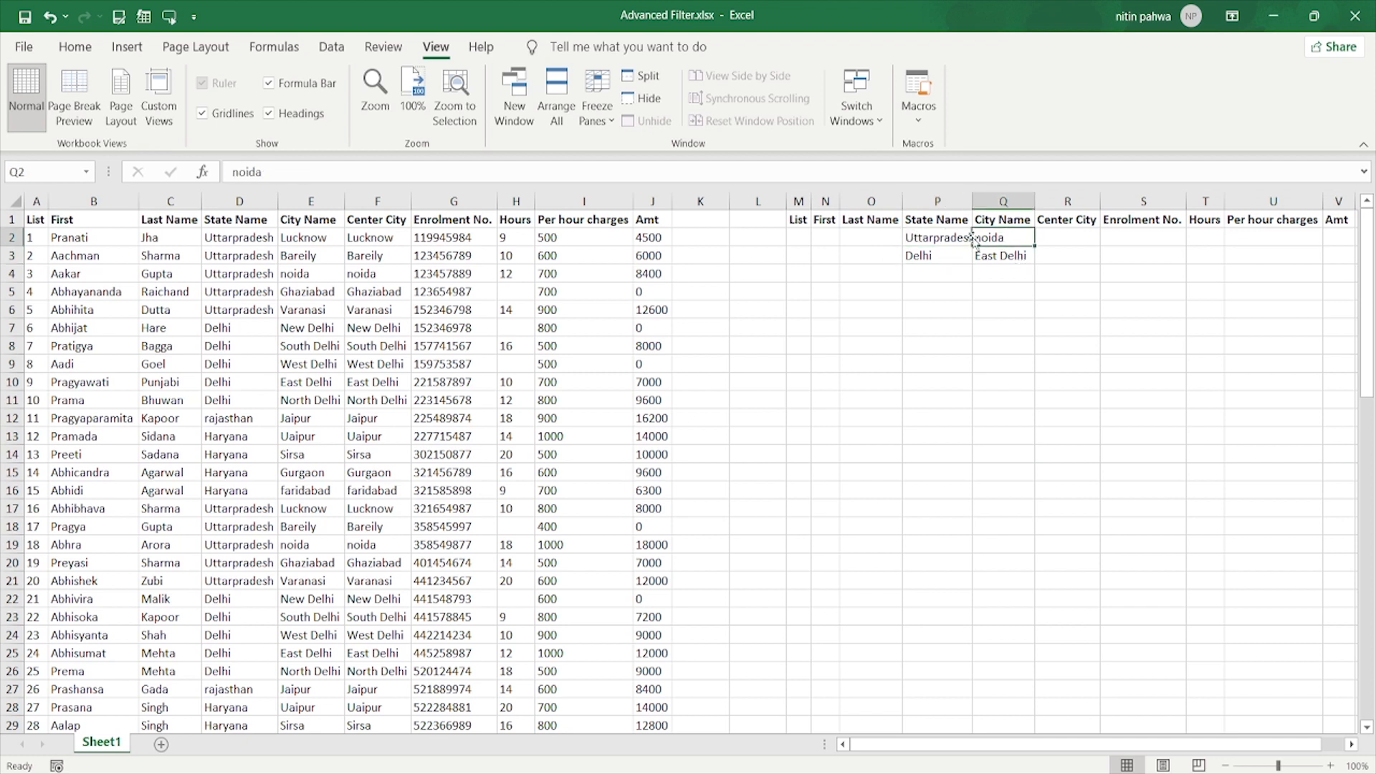
Set the first city criterion in Q2 to Lucknow
type("Lucjnoqw")
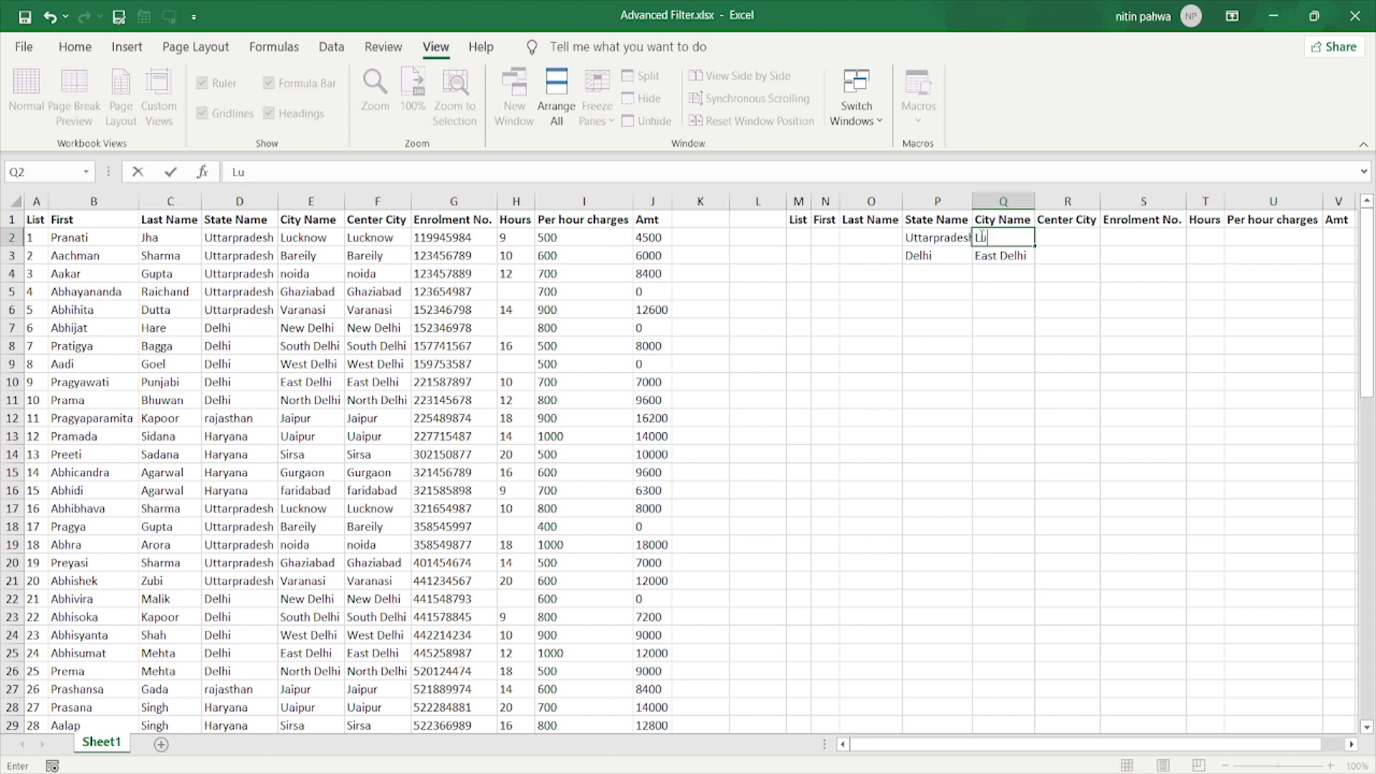
key("Return")
key("Up")
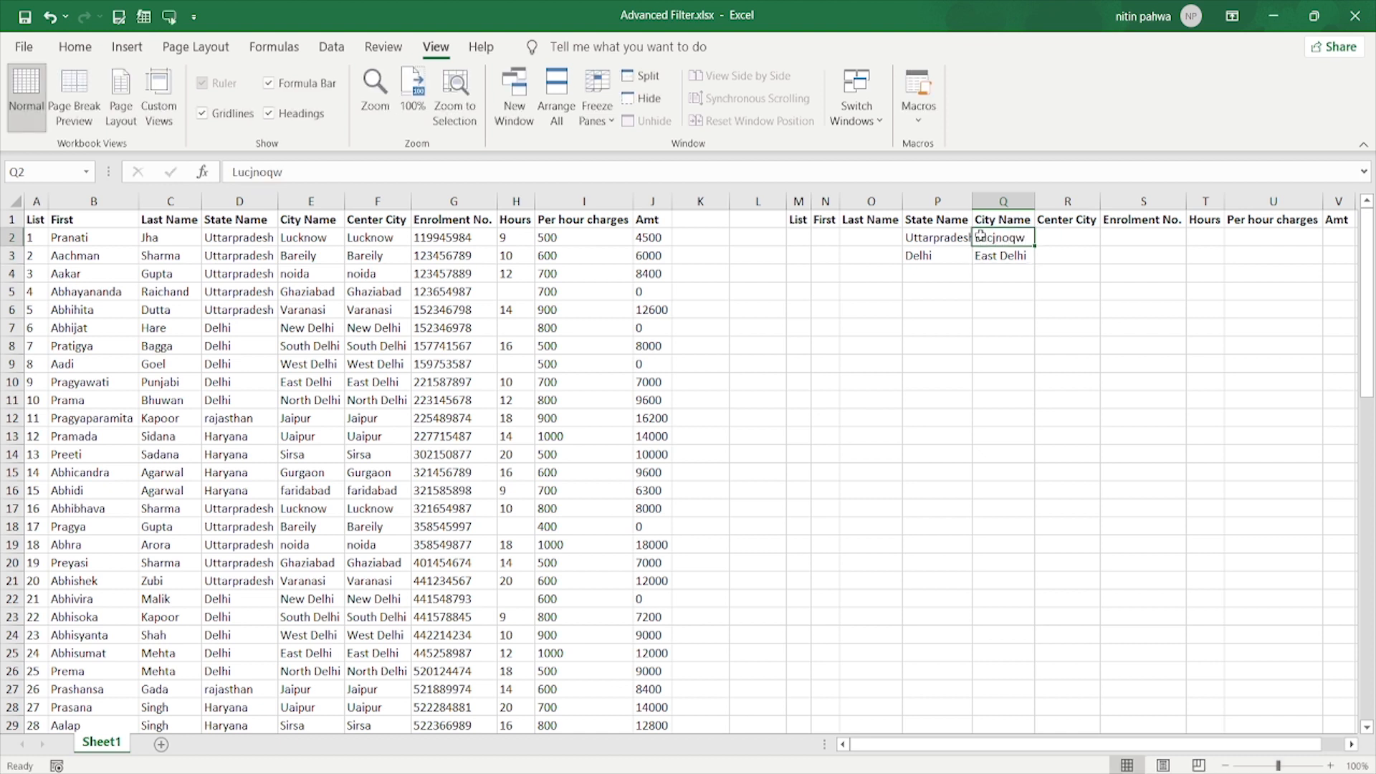
key("F2")
key("BackSpace")
key("BackSpace")
key("BackSpace")
key("BackSpace")
key("BackSpace")
type("know")
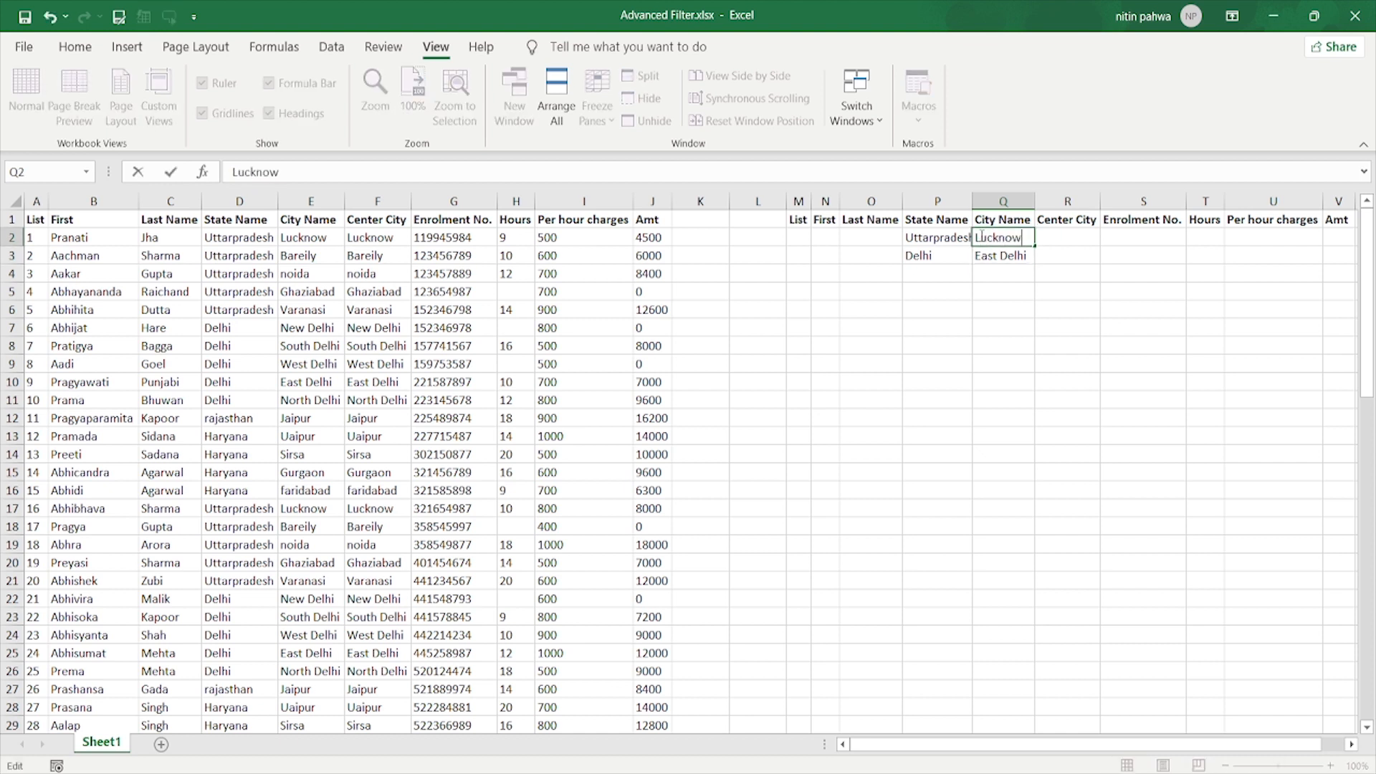
key("Return")
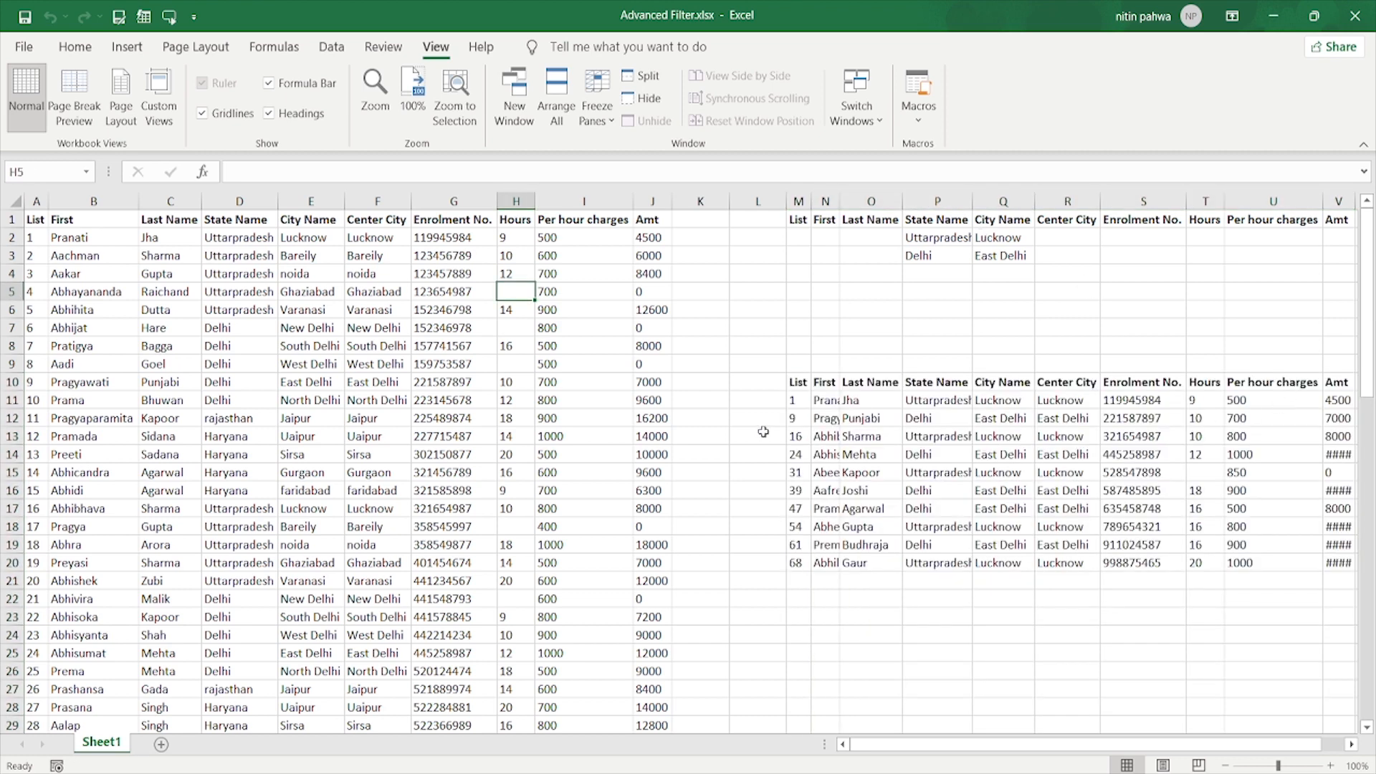
Customize the ribbon to include the Developer tab
left_click(1093, 461)
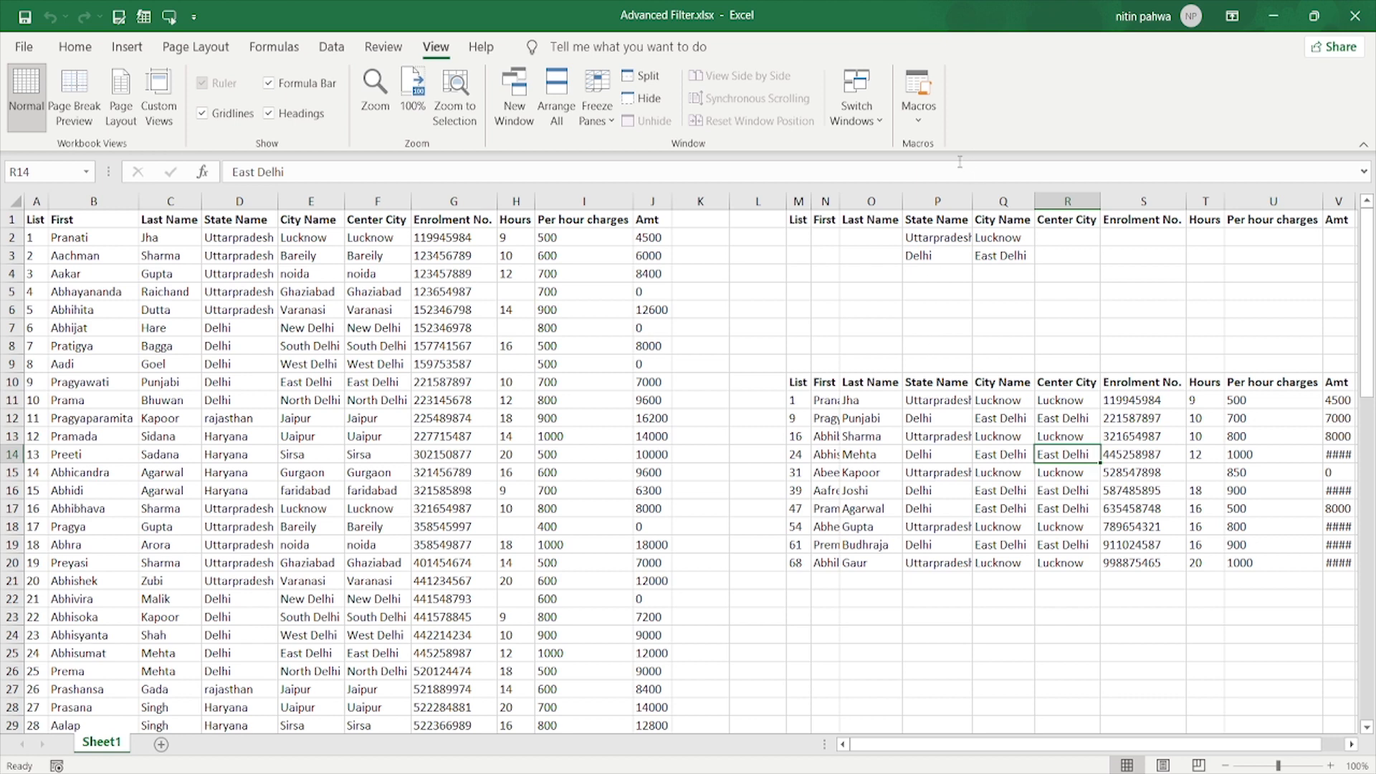
right_click(805, 142)
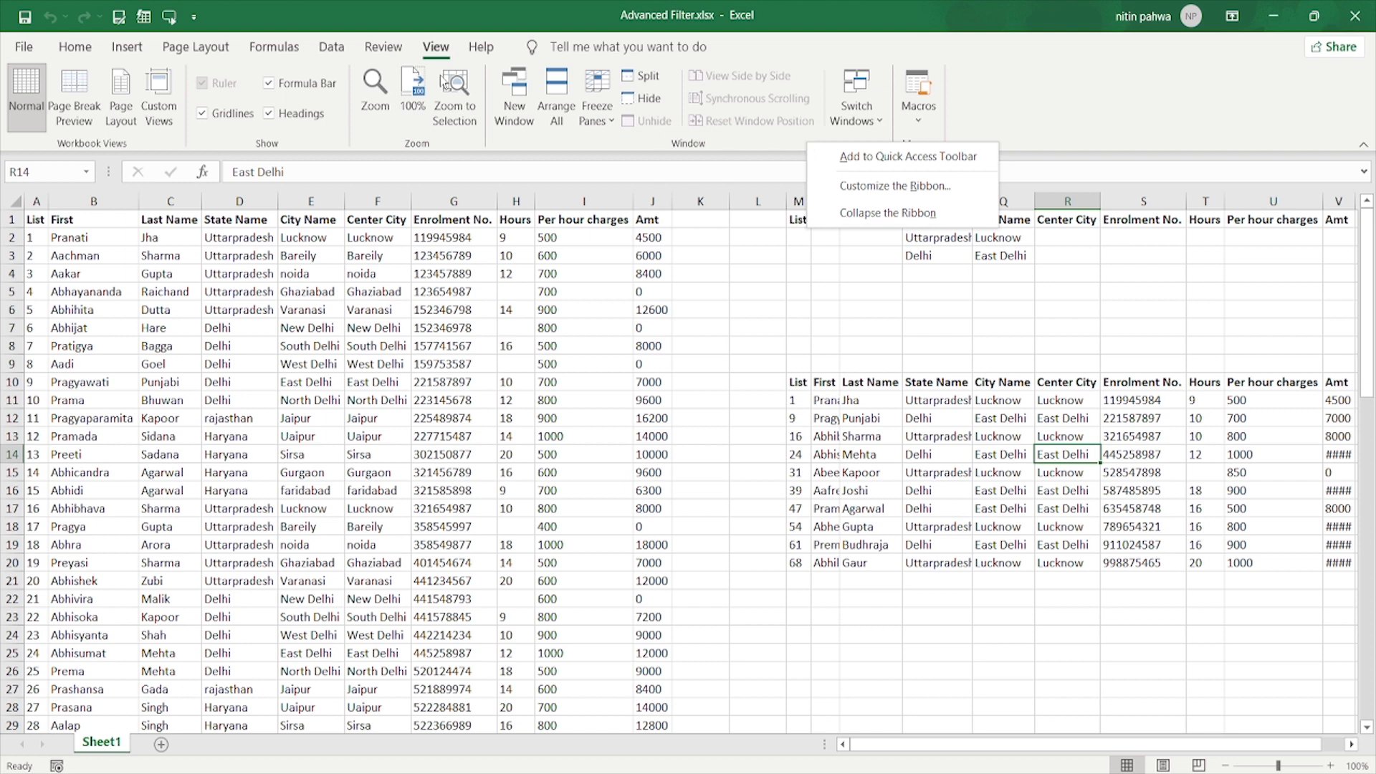
left_click(833, 189)
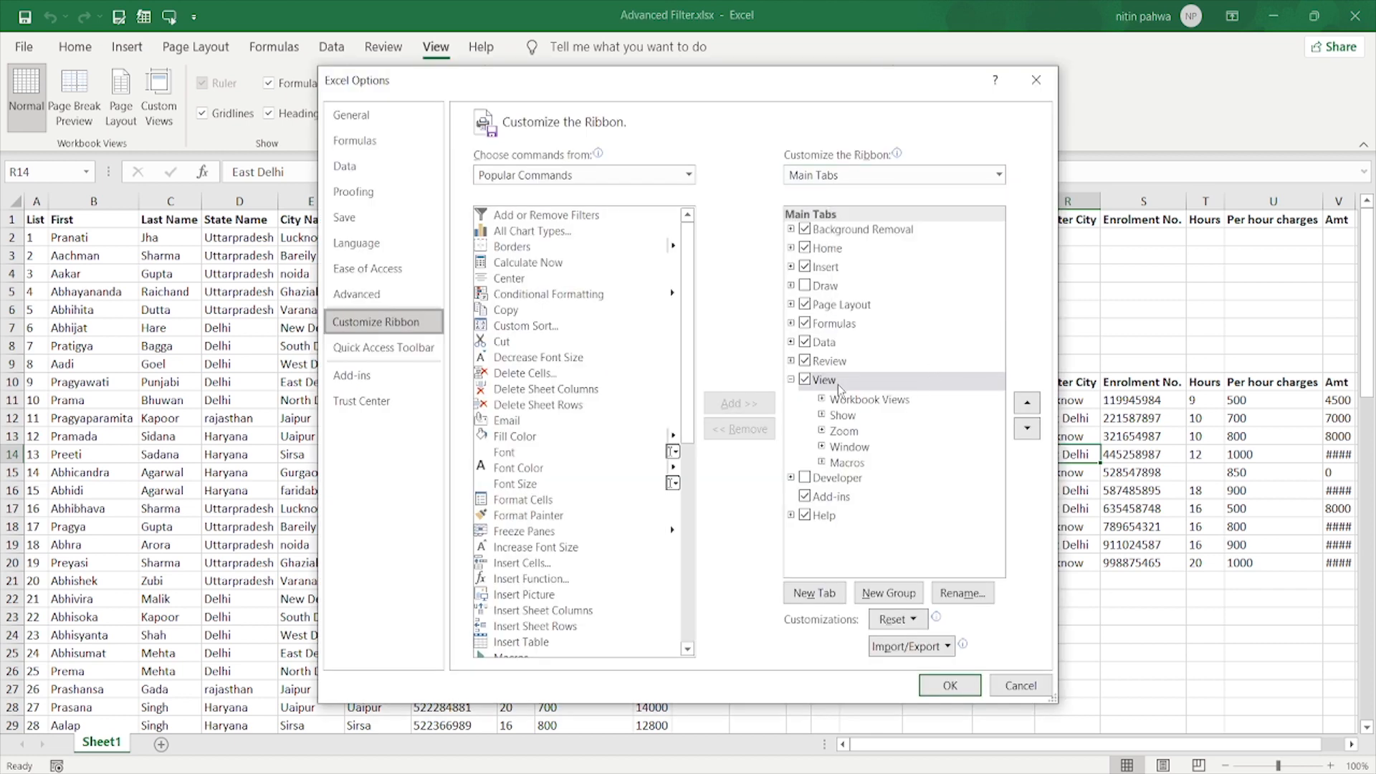
left_click(804, 478)
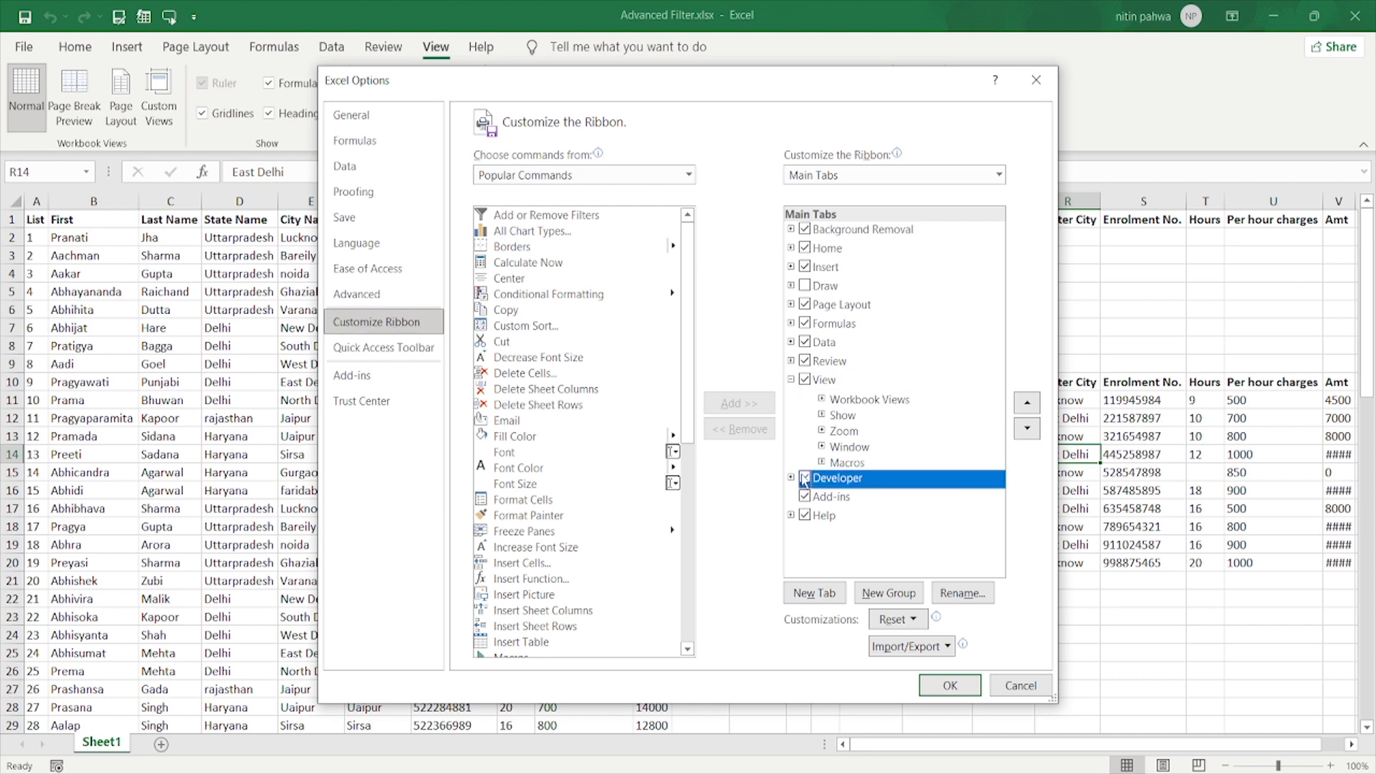
left_click(960, 689)
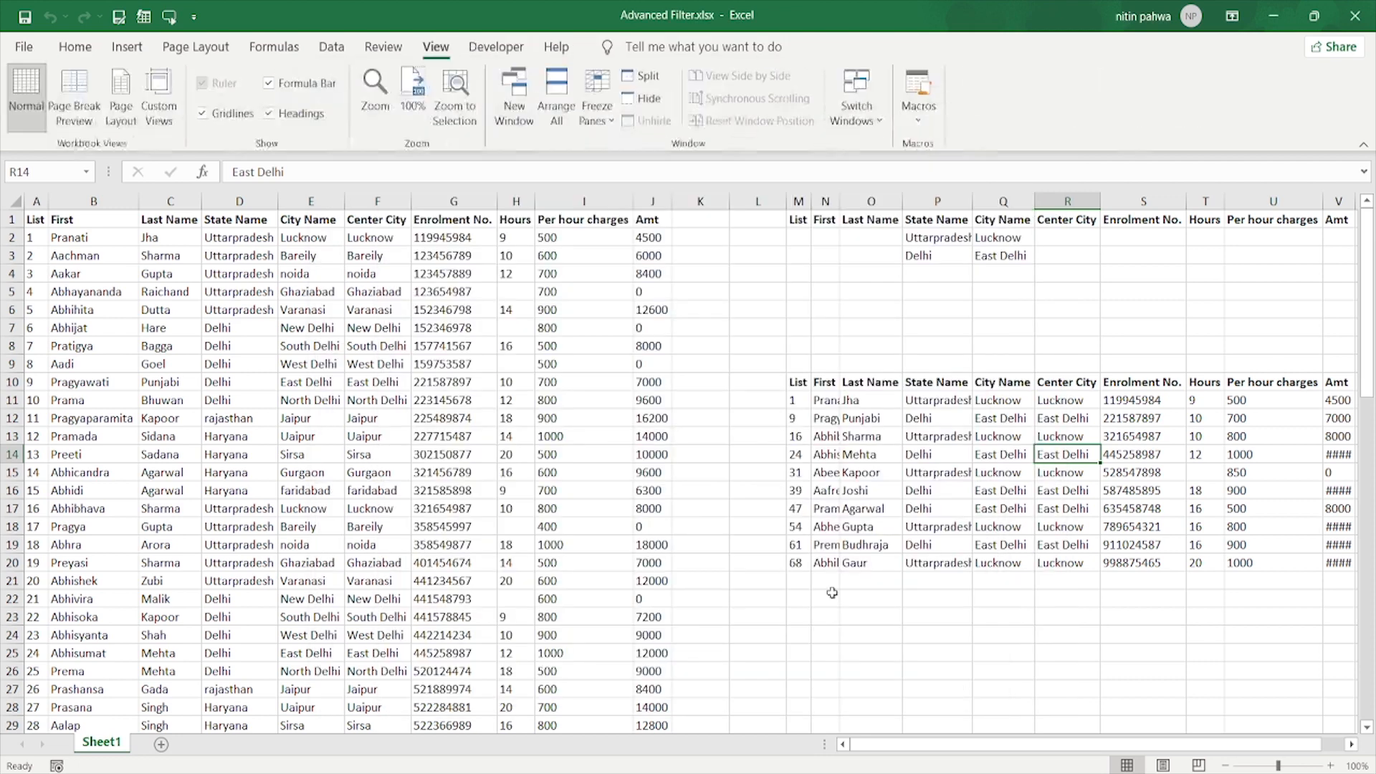
Insert a form control button over columns K and L around rows 2 to 3 and assign the Filter macro to it
left_click(502, 47)
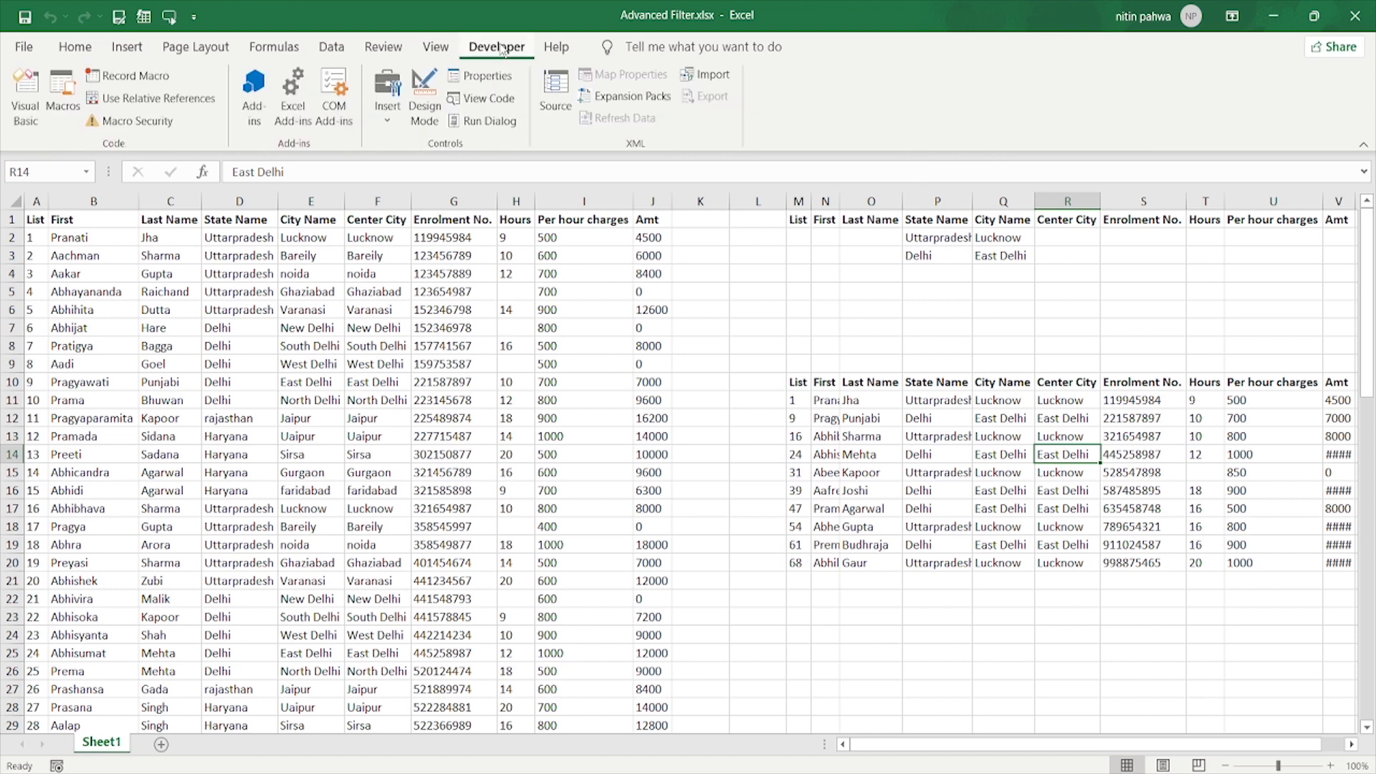
left_click(390, 120)
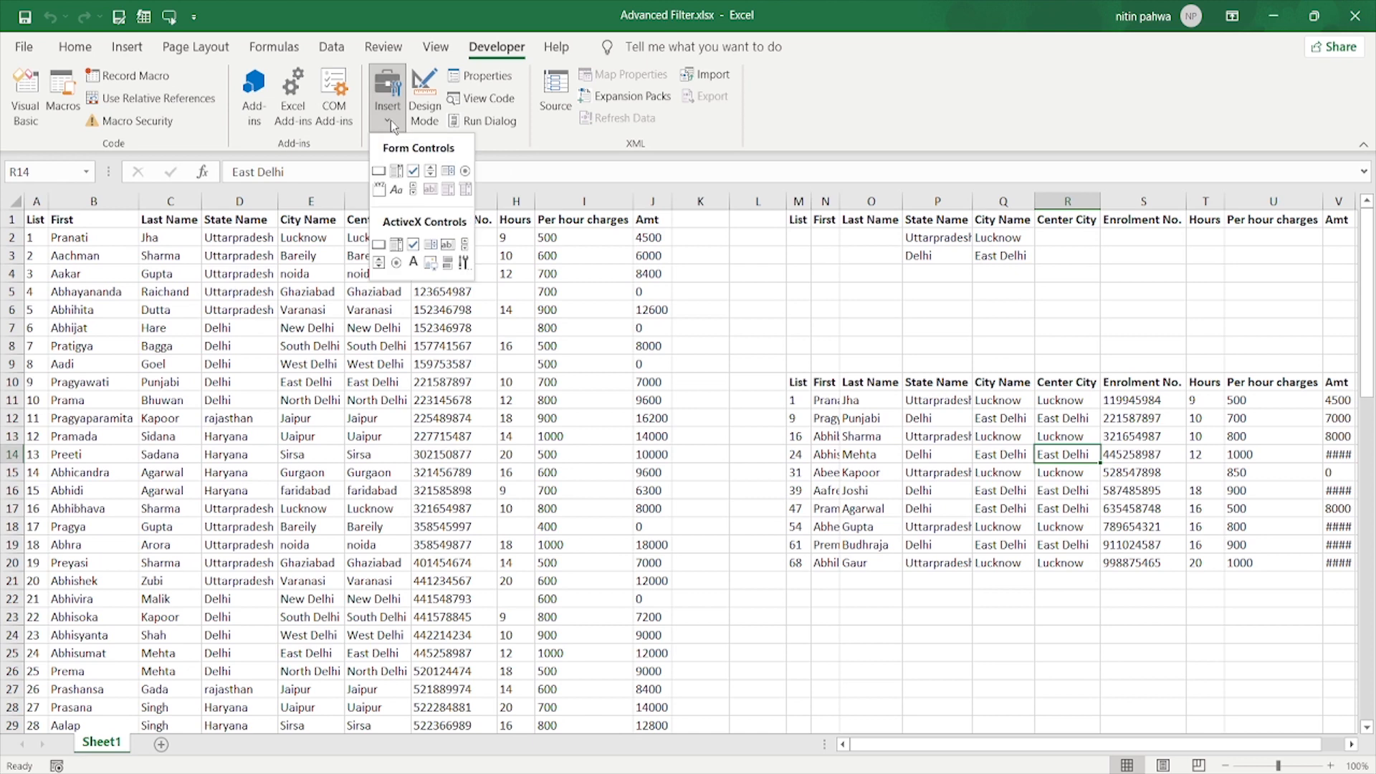
left_click(379, 172)
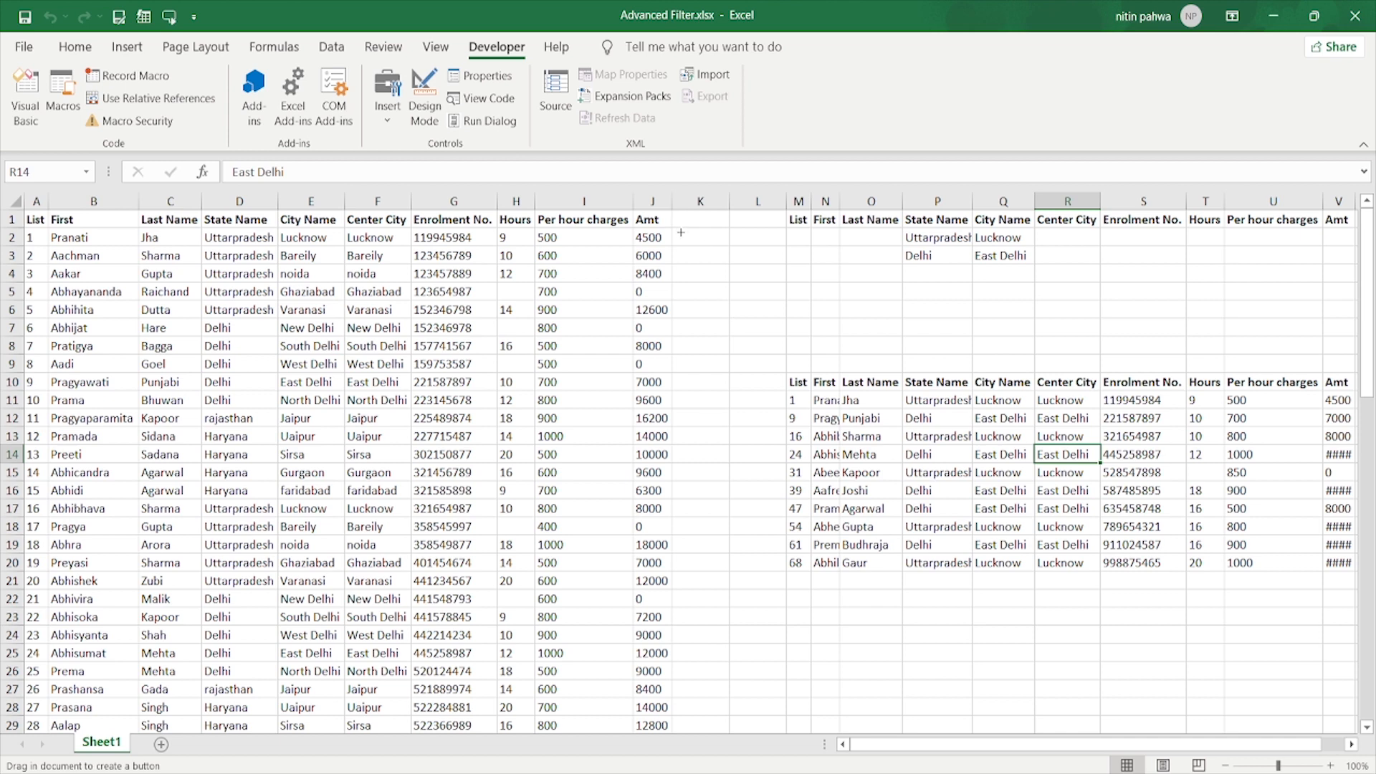
mouse_move(681, 226)
left_mouse_down()
mouse_move(697, 249)
mouse_move(766, 262)
left_mouse_up()
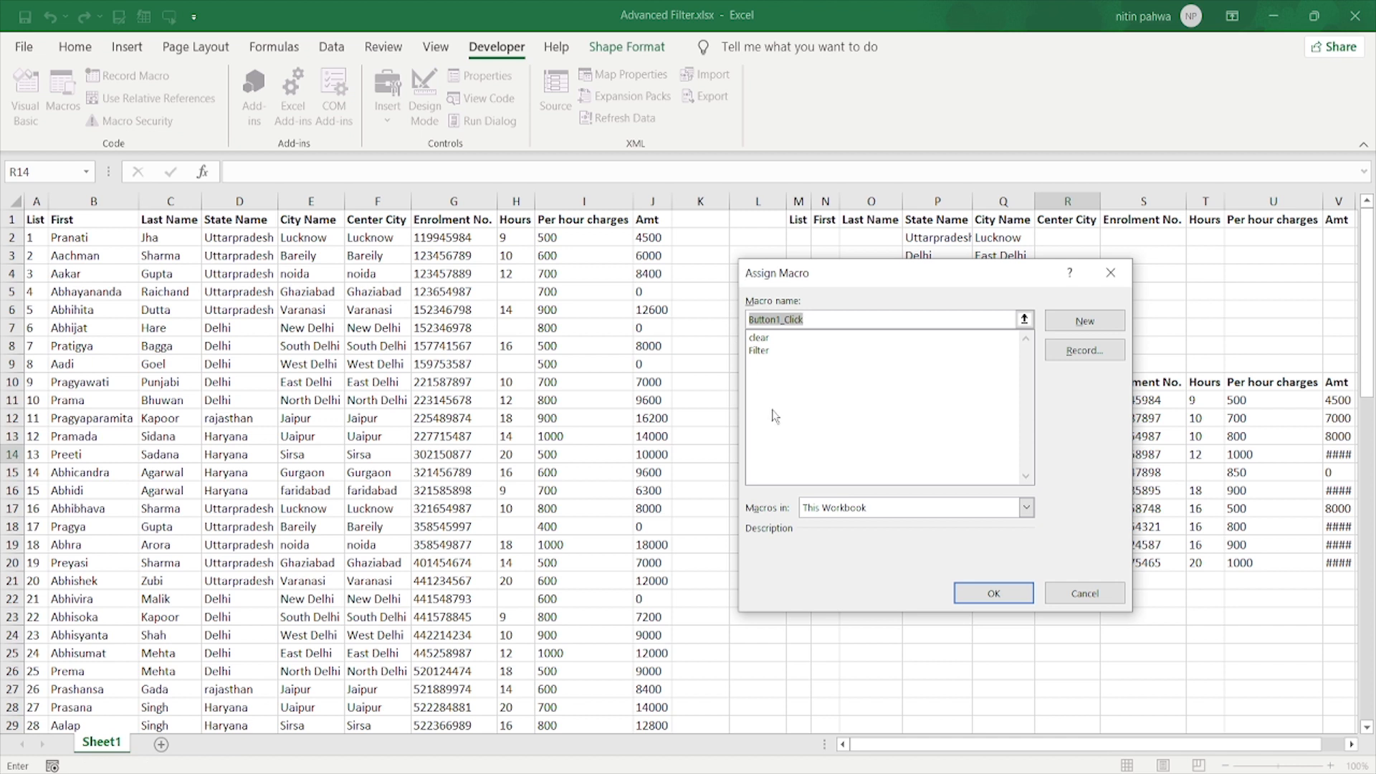
left_click(760, 353)
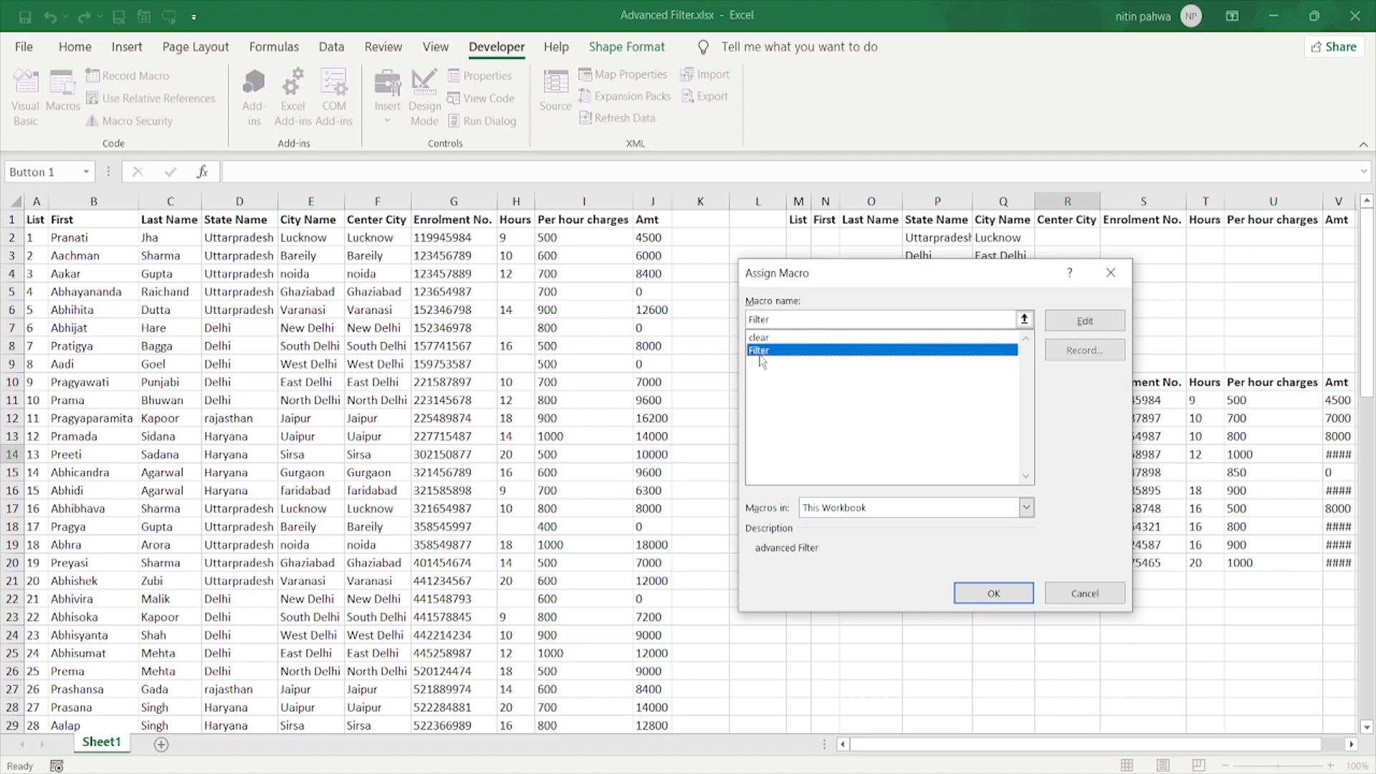
left_click(993, 593)
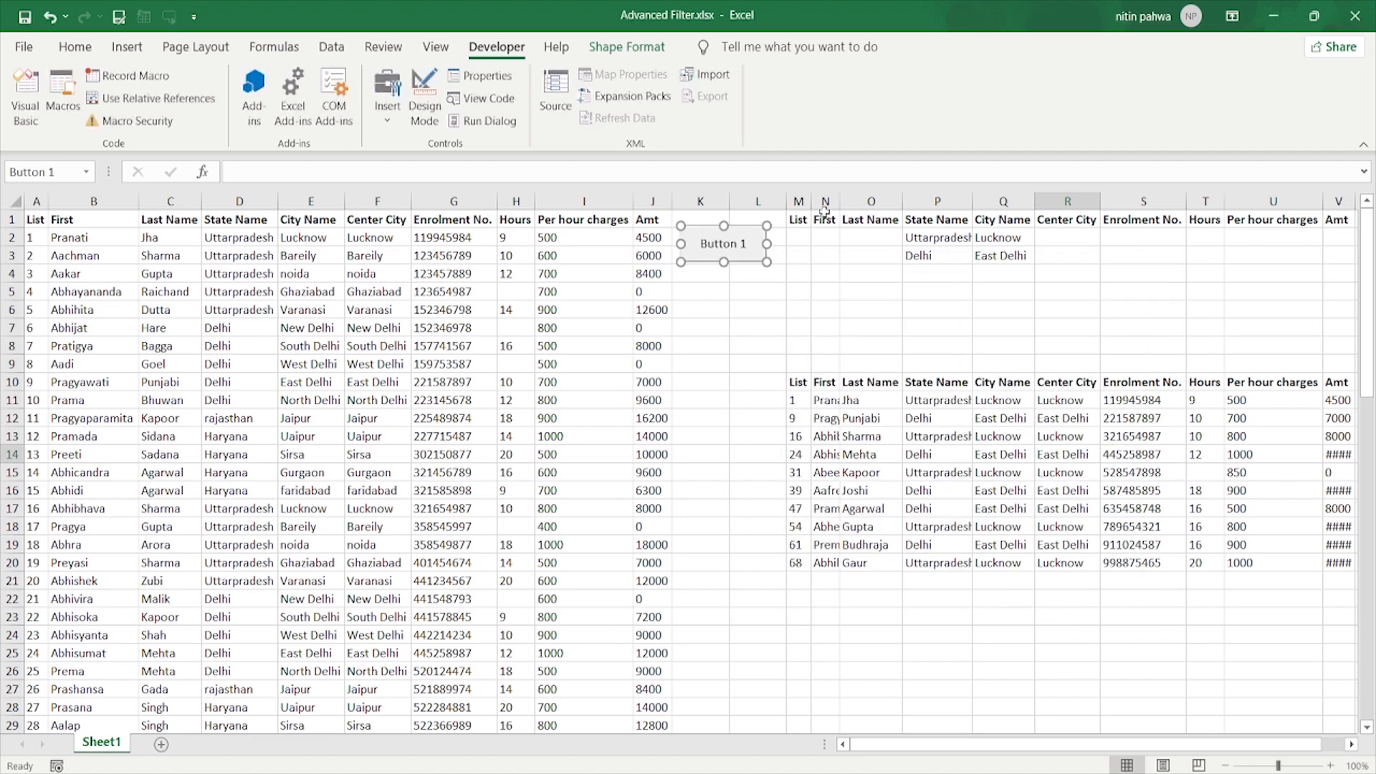
Change the new button's label to Filter and deselect it
right_click(742, 249)
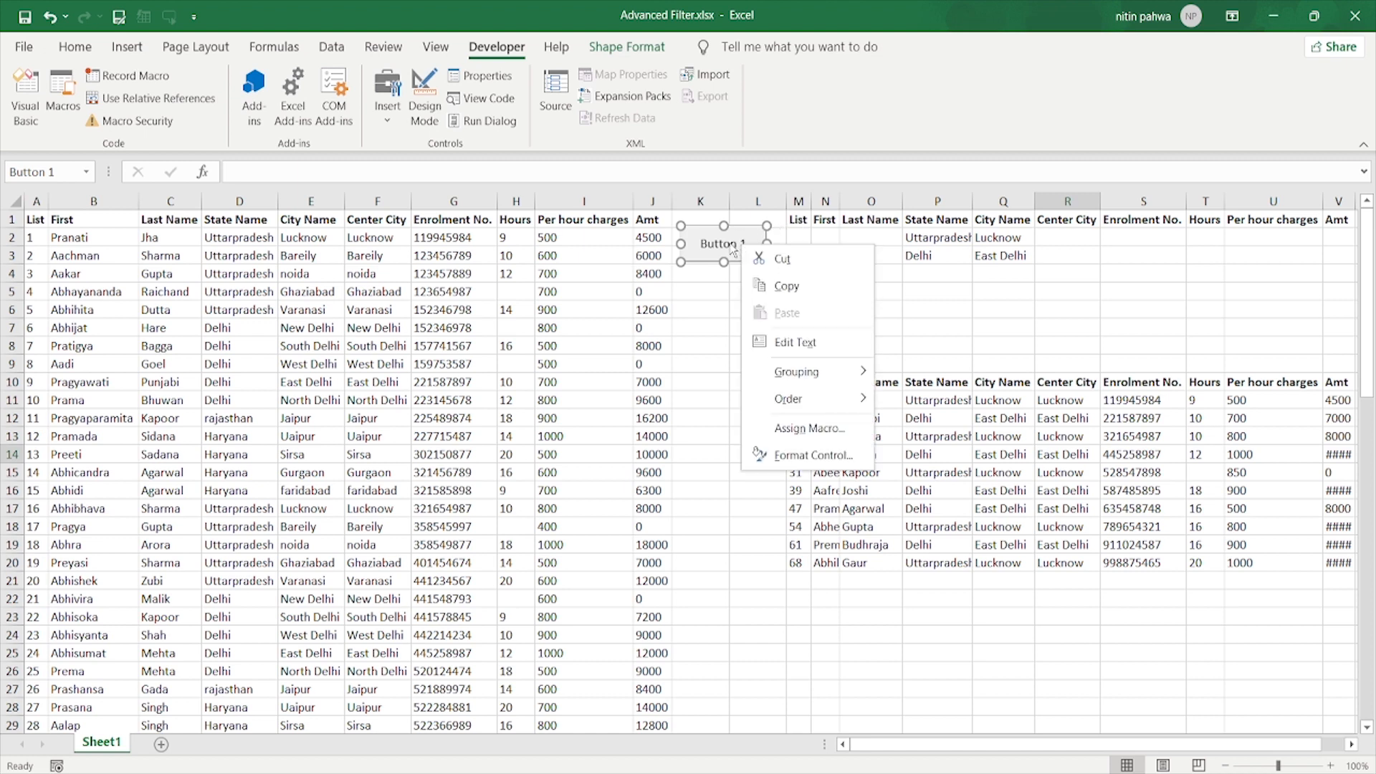
left_click(731, 246)
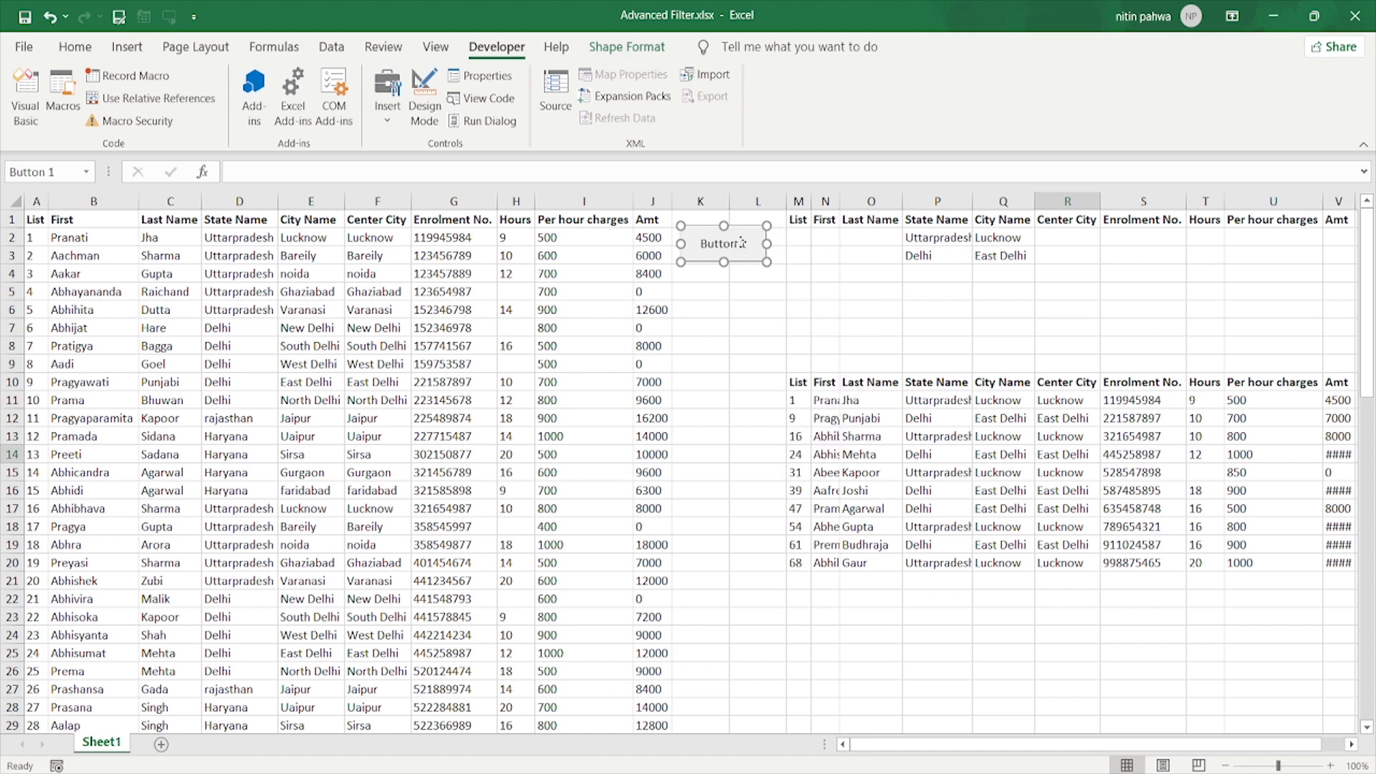
right_click(742, 245)
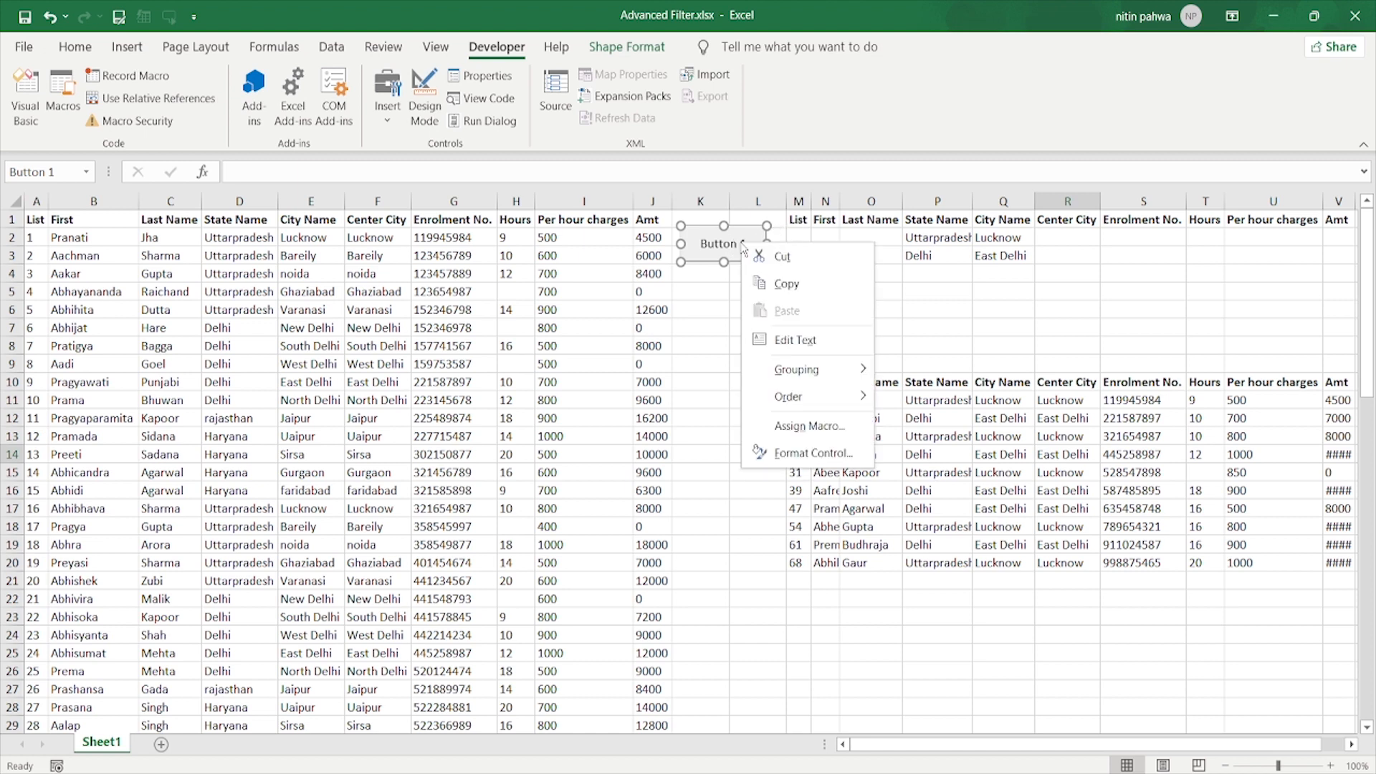
left_click(788, 339)
key("Delete")
key("Delete")
key("Delete")
key("Delete")
key("Delete")
key("Delete")
key("Delete")
key("Delete")
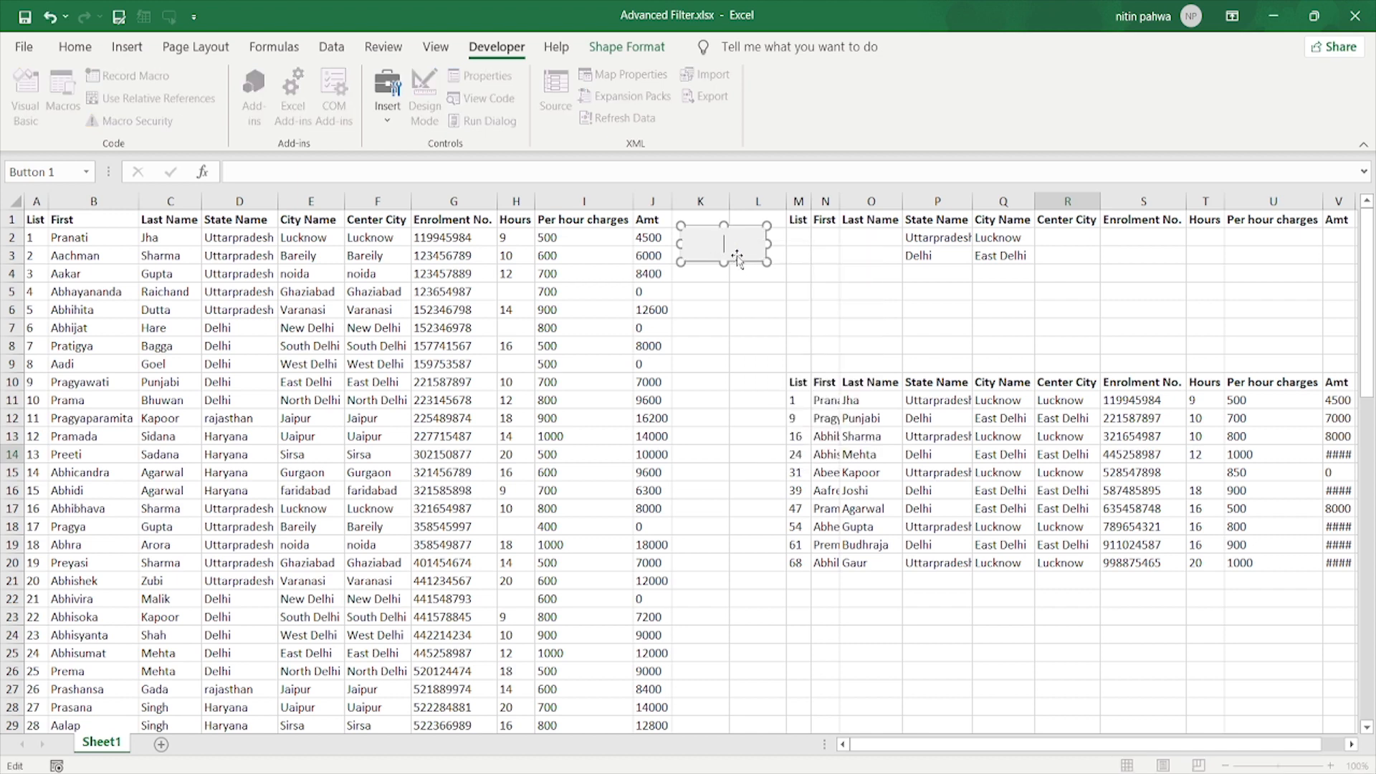
type("Filter")
left_click(740, 255)
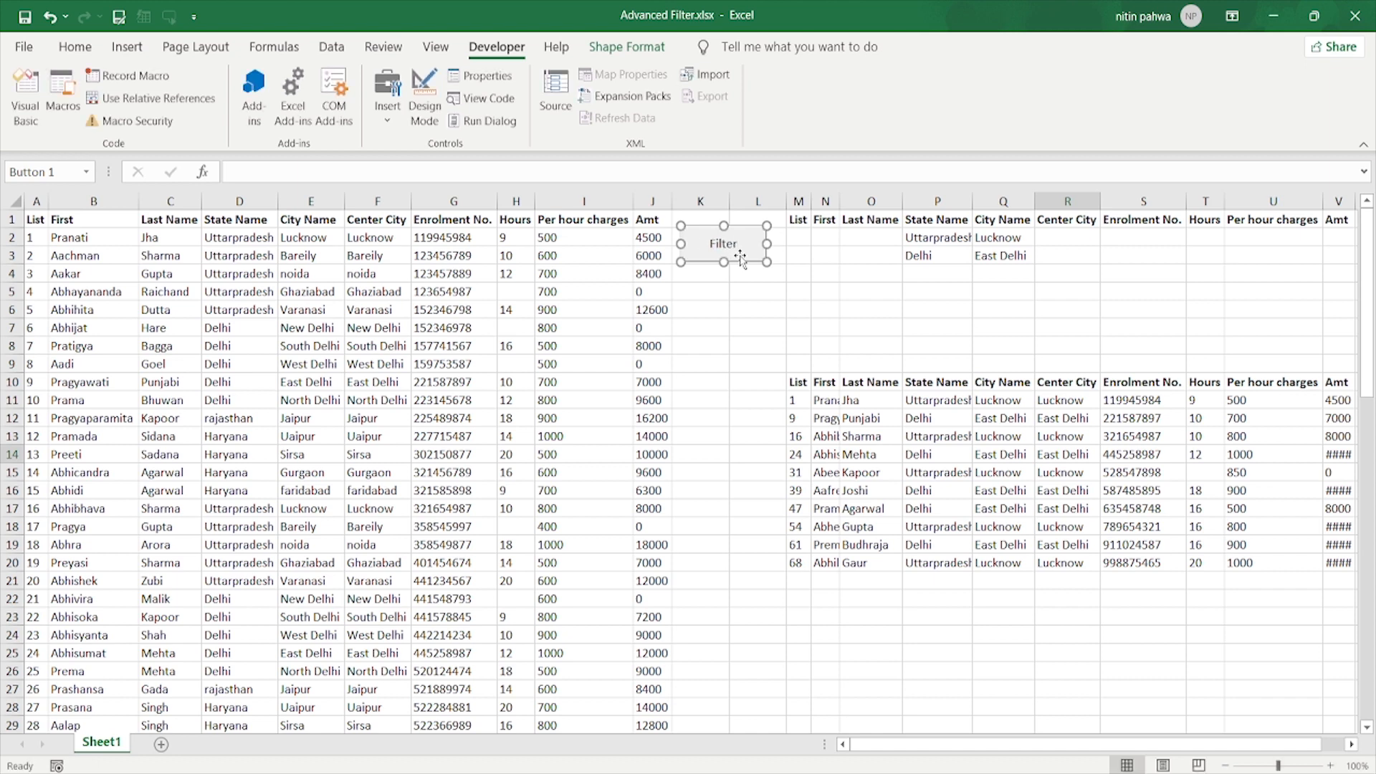
left_click(717, 342)
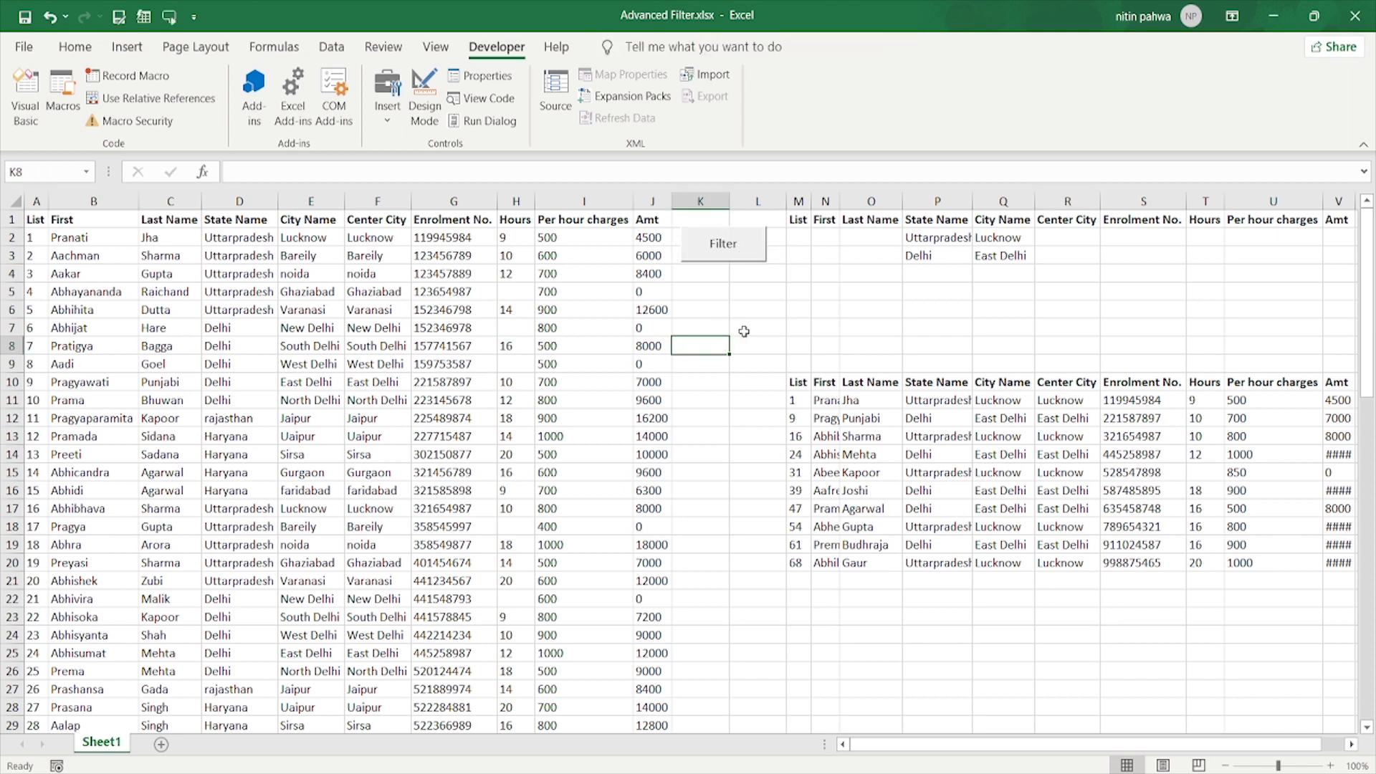
left_click(734, 311)
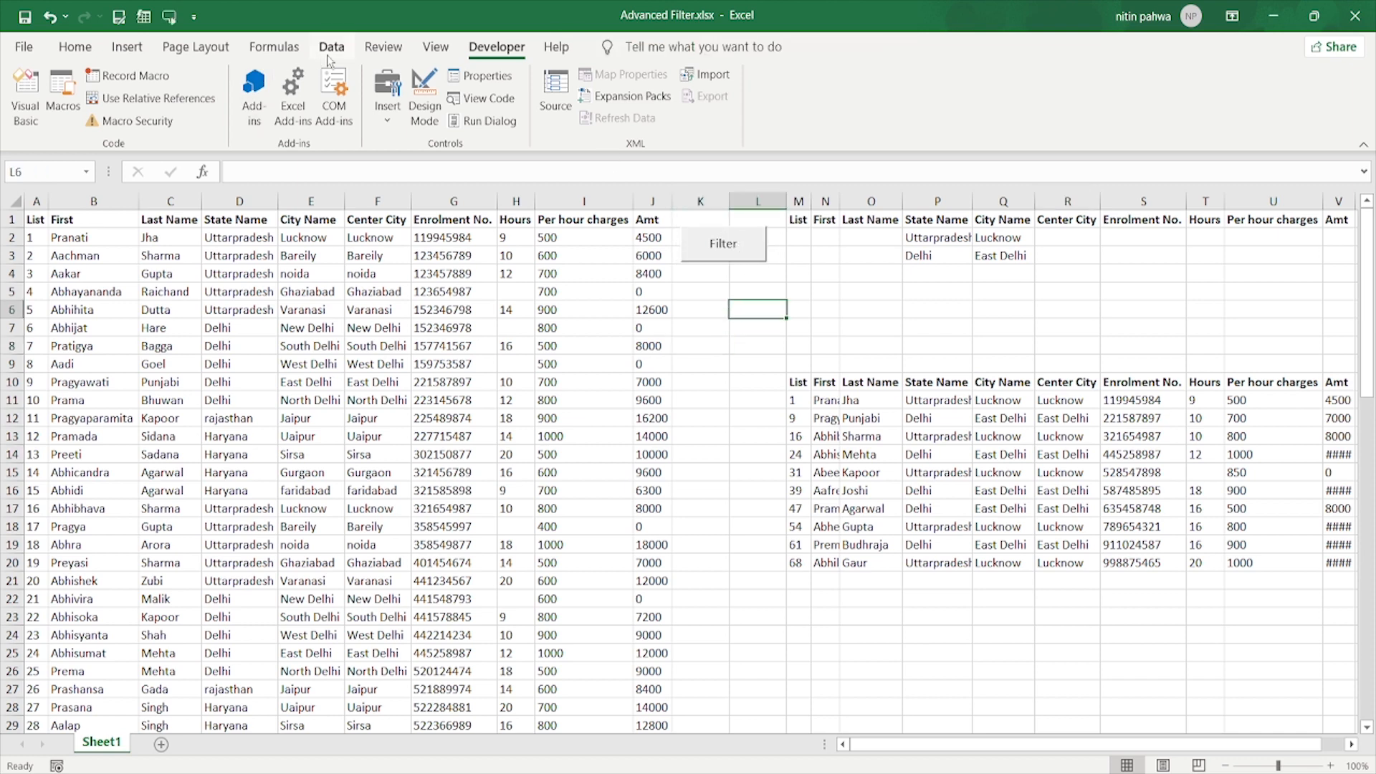
Insert a second form control button below the Filter button, around rows 5 to 7, and assign the clear macro to it
left_click(389, 116)
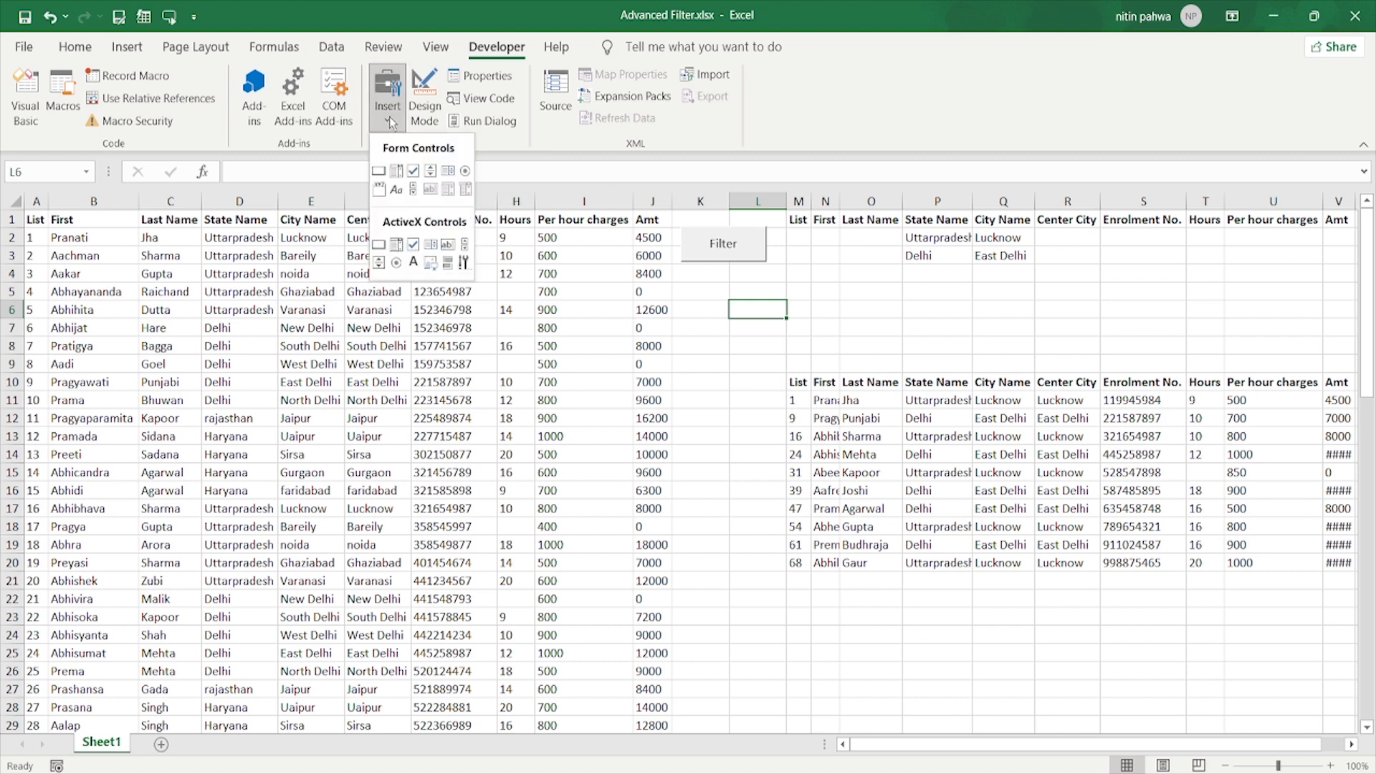
left_click(378, 171)
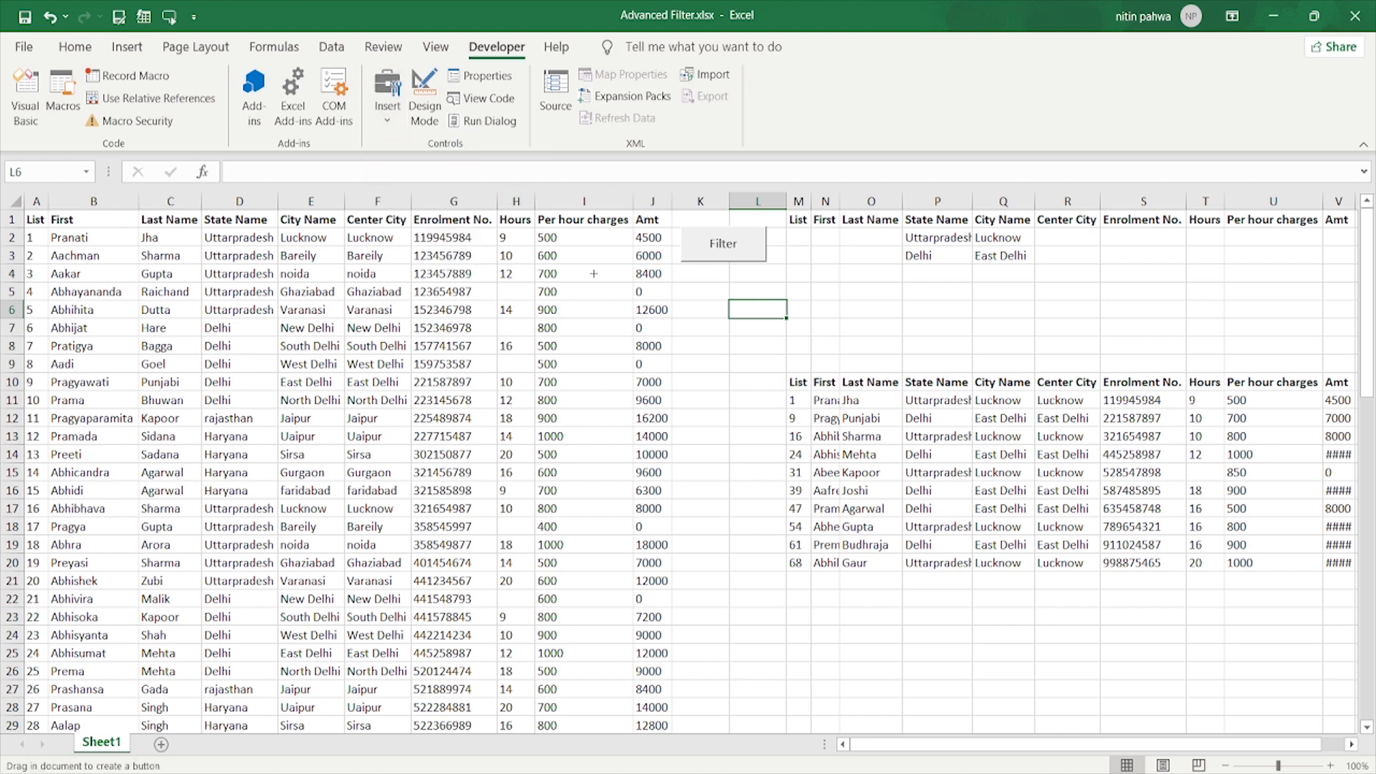
left_click_drag(685, 292, 778, 338)
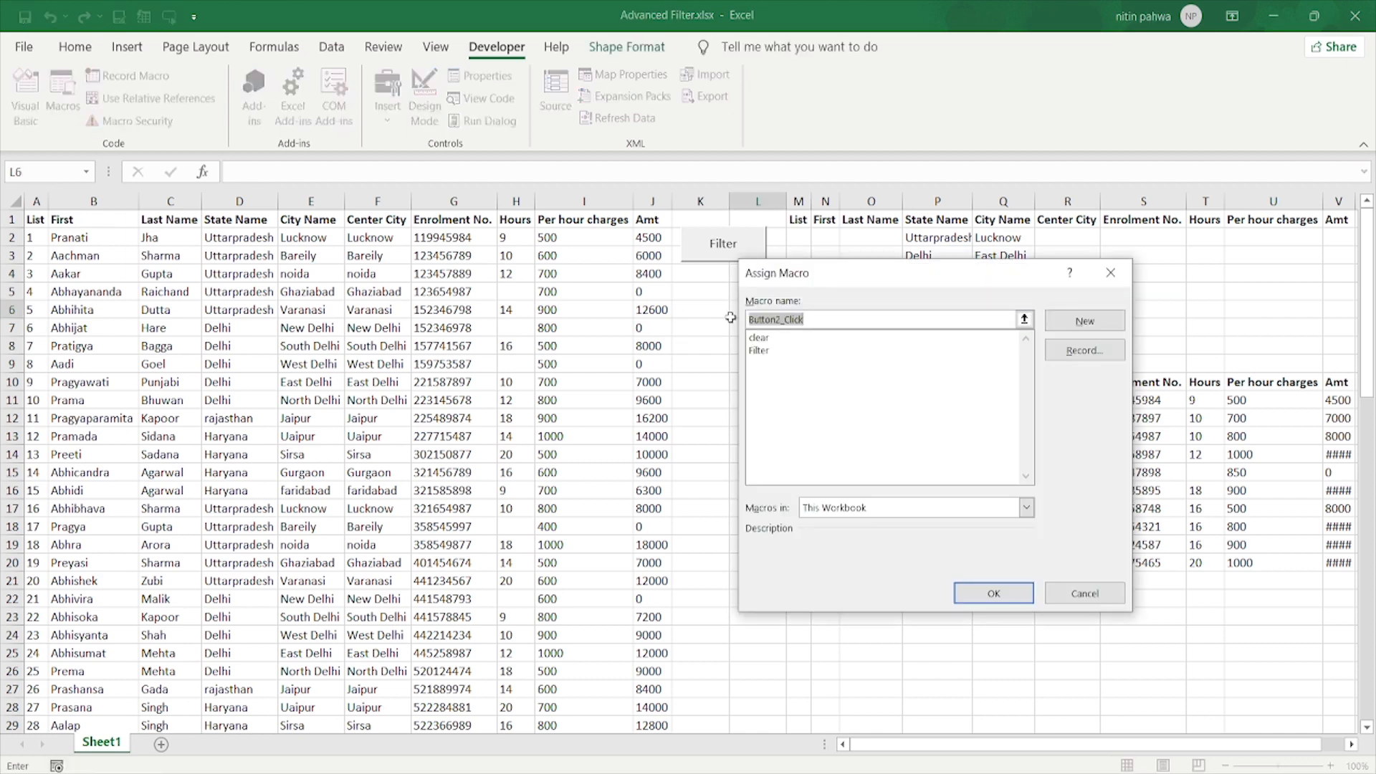
left_click(761, 339)
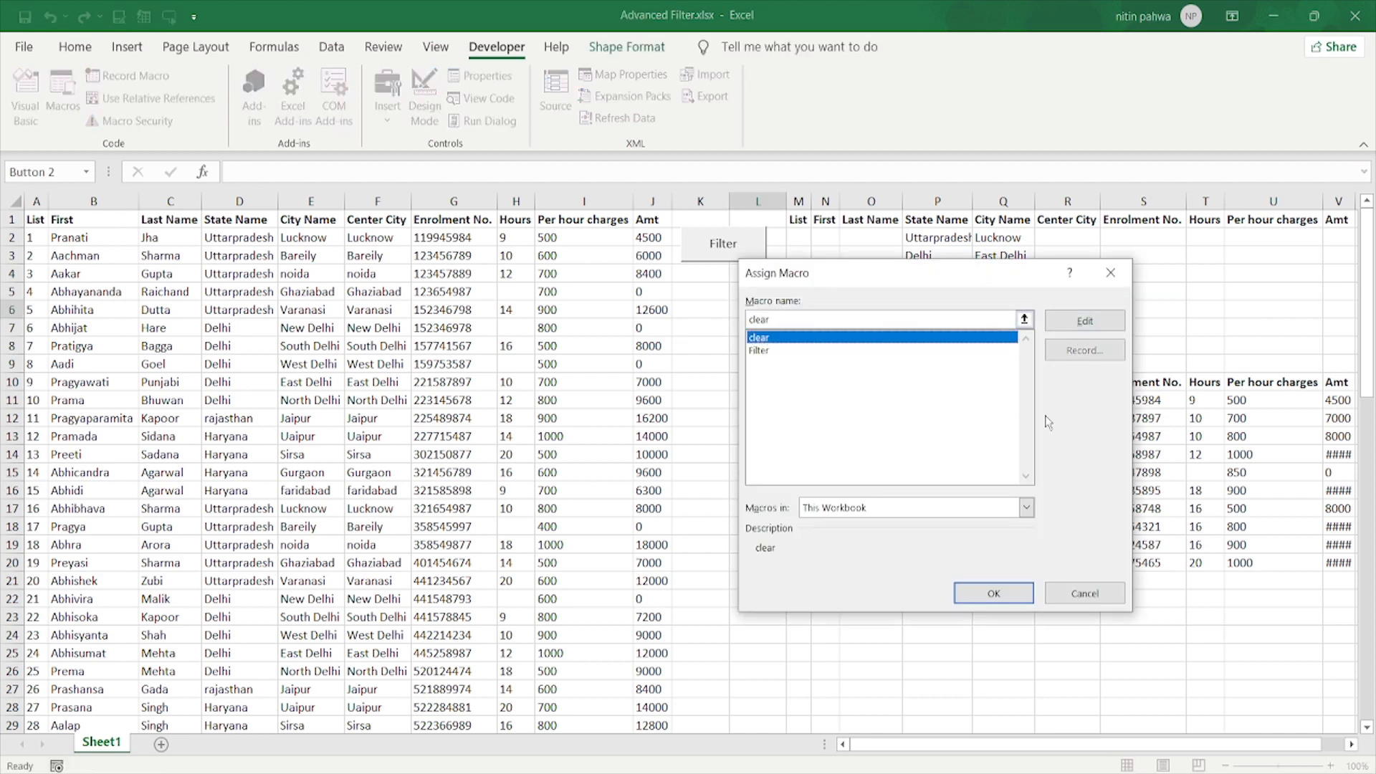
left_click(993, 593)
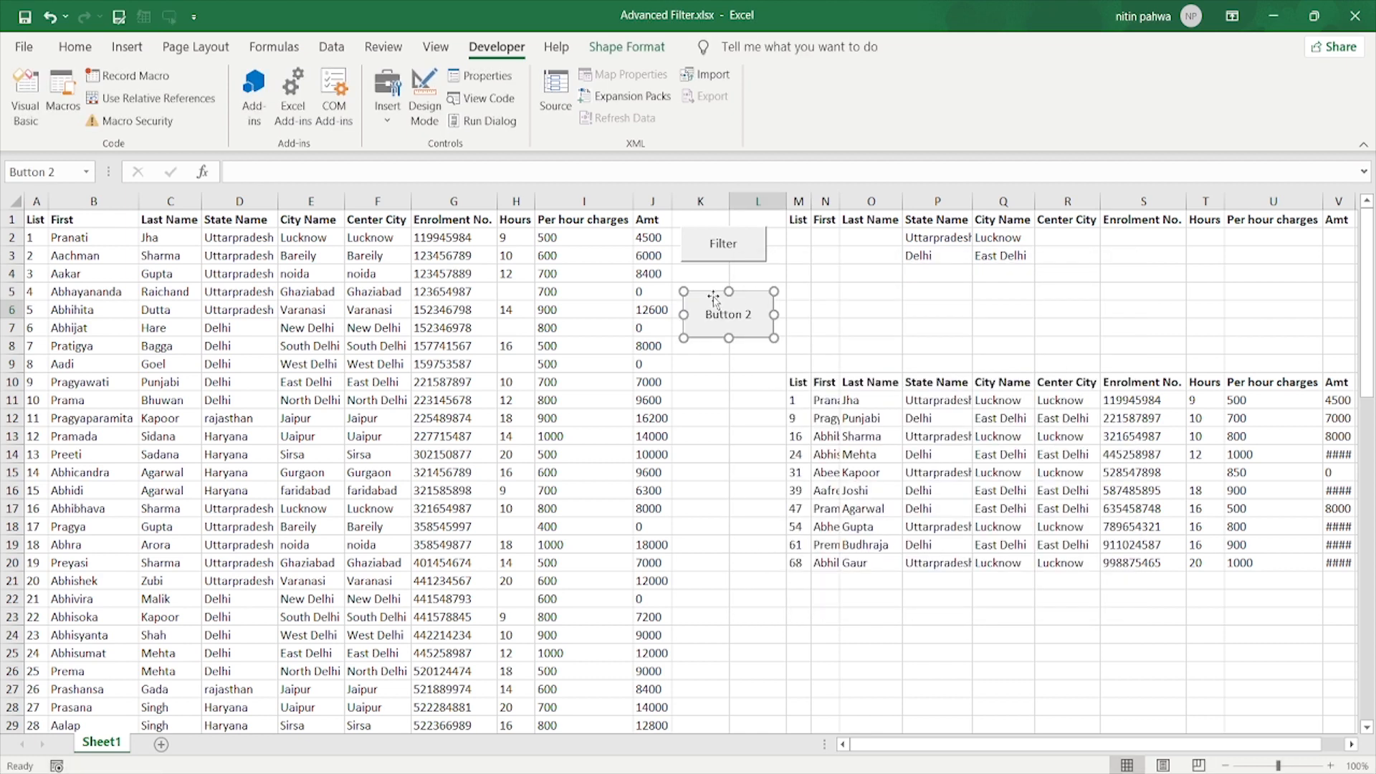
Change the second button's label to Clear and deselect it
right_click(742, 322)
left_click(794, 414)
key("Delete")
key("Delete")
key("Delete")
key("Delete")
key("Delete")
key("Delete")
key("Delete")
key("Delete")
type("Clear")
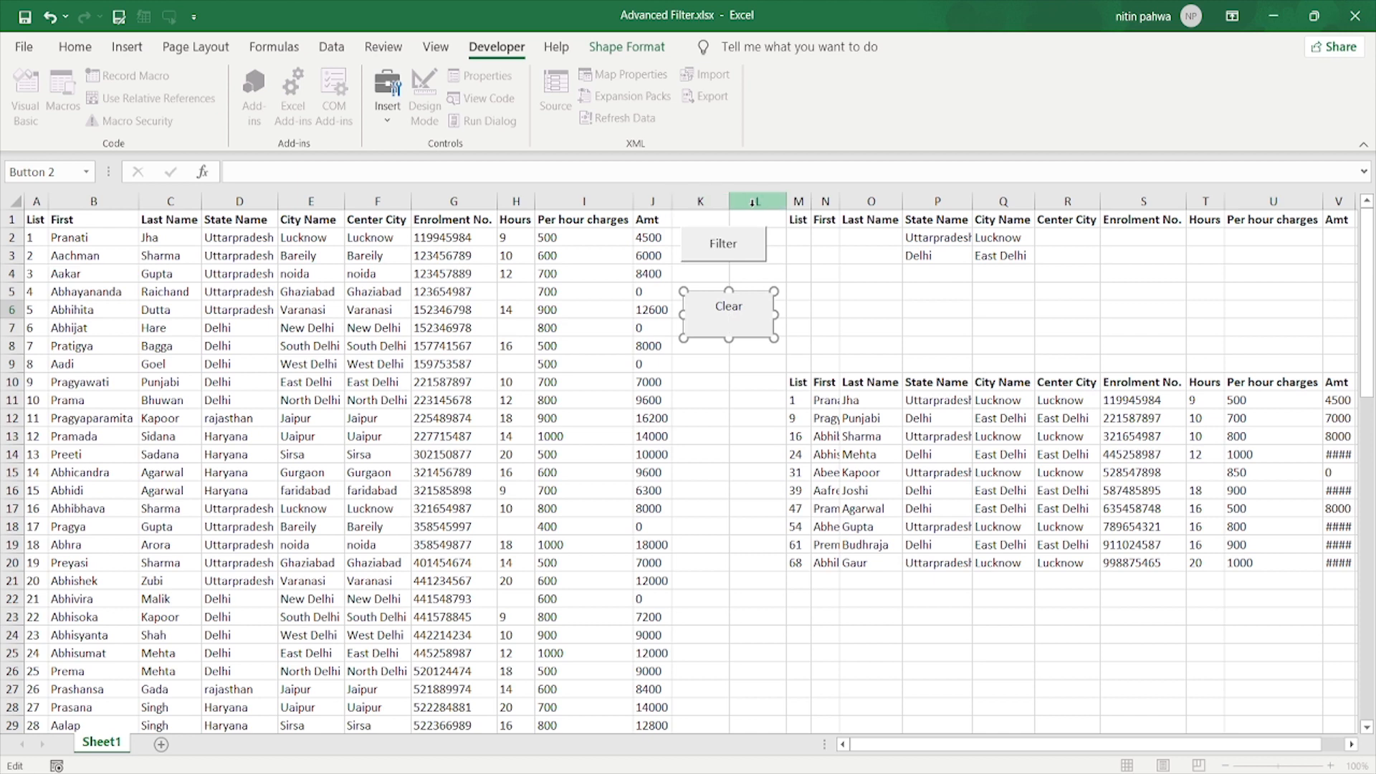
key("Escape")
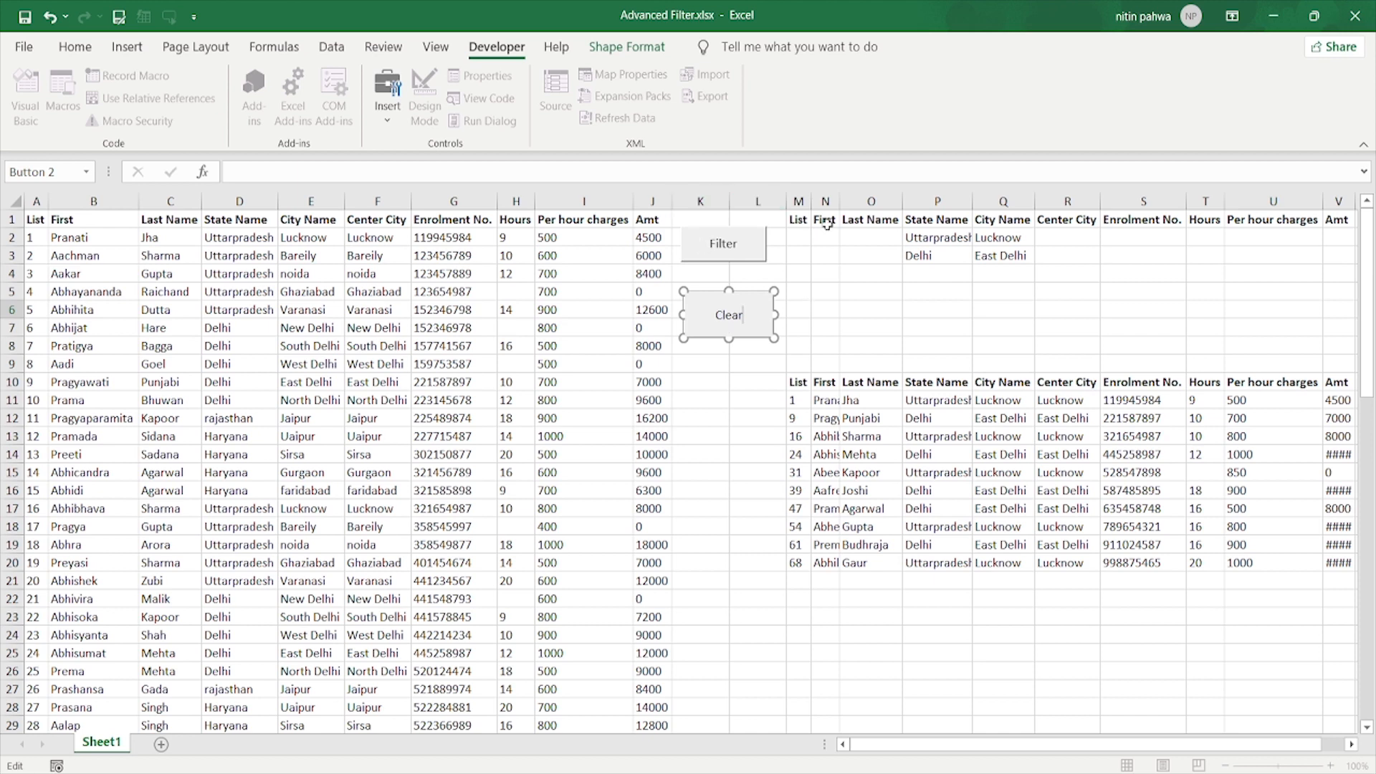
left_click(930, 351)
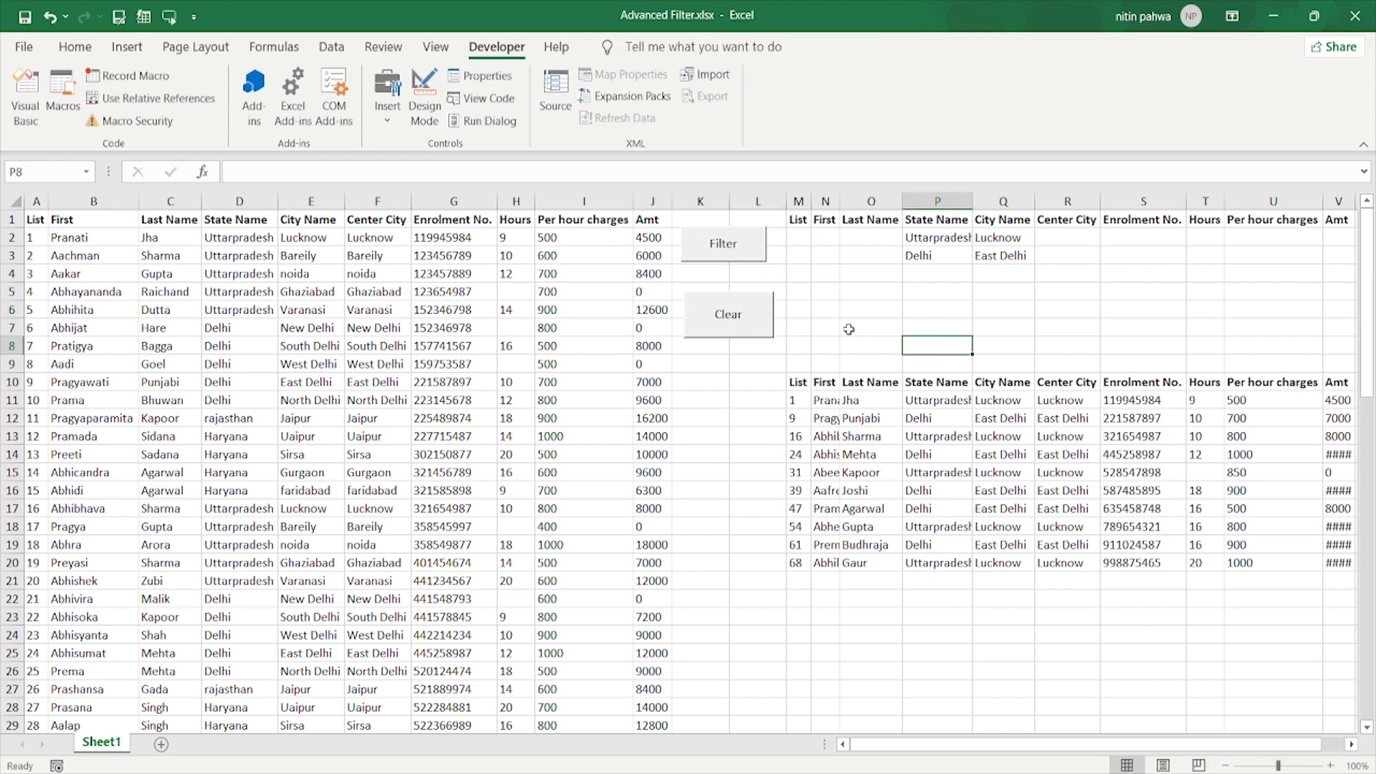
Test both sheet buttons by alternately running Filter and Clear twice, ending with the extracted results cleared
left_click(744, 258)
left_click(714, 309)
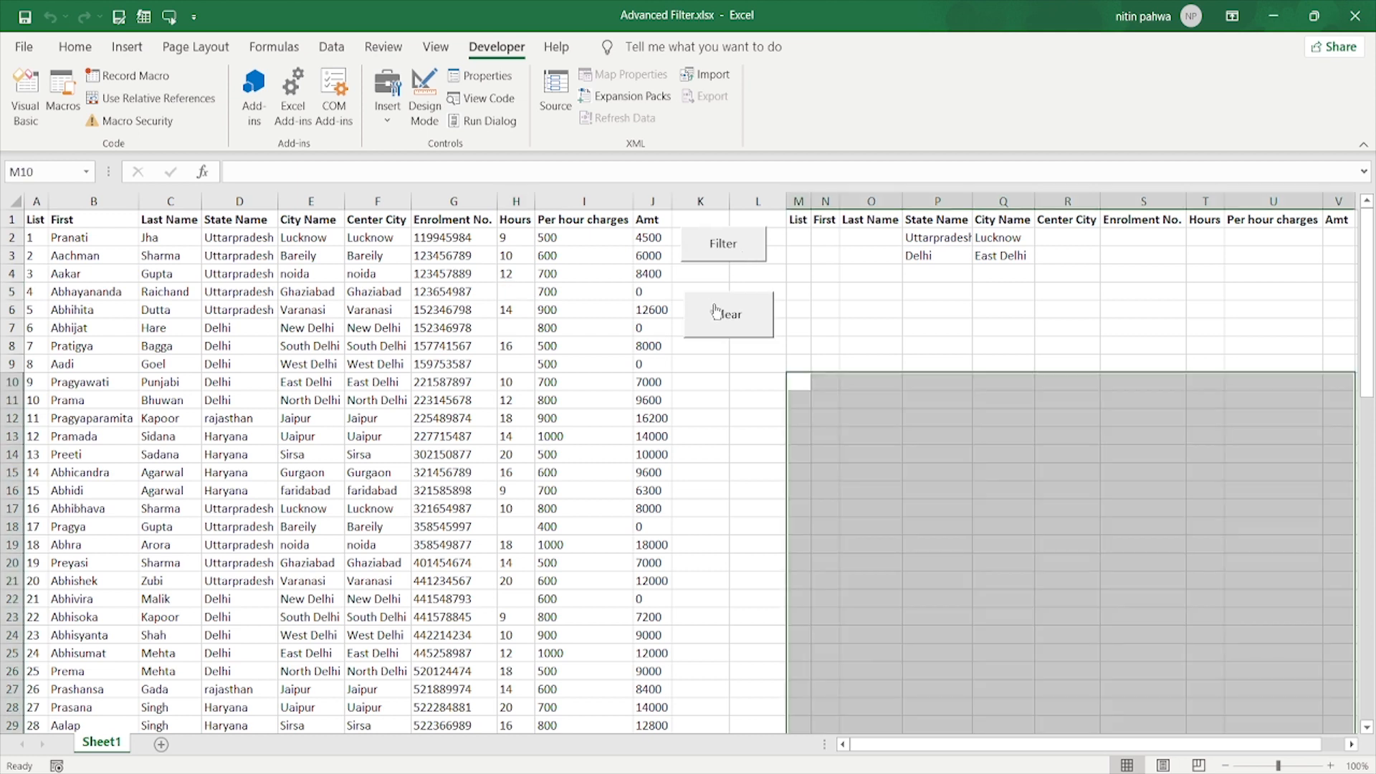
left_click(719, 265)
left_click(727, 338)
Set the first criteria row to state Haryana in P2 and city Sirsa in Q2
left_click(925, 235)
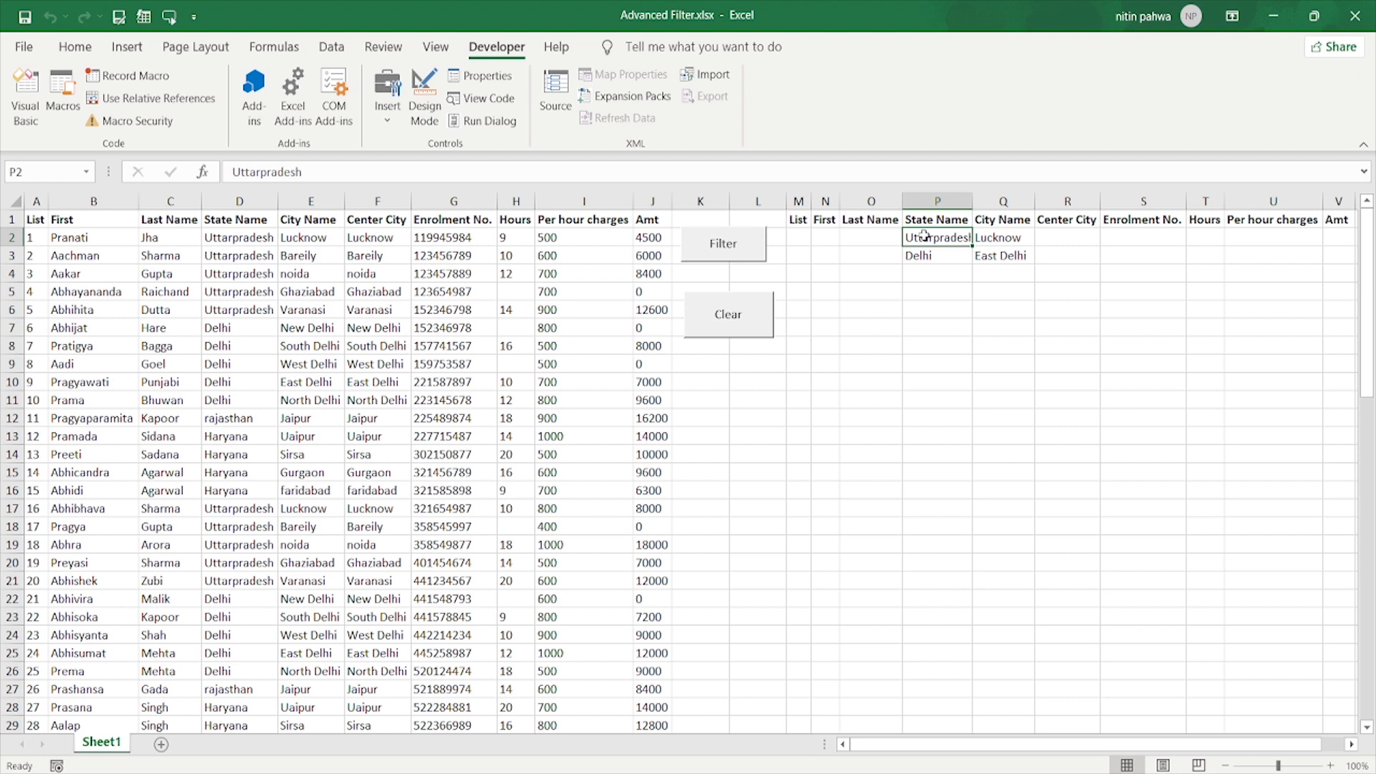
type("Haryana")
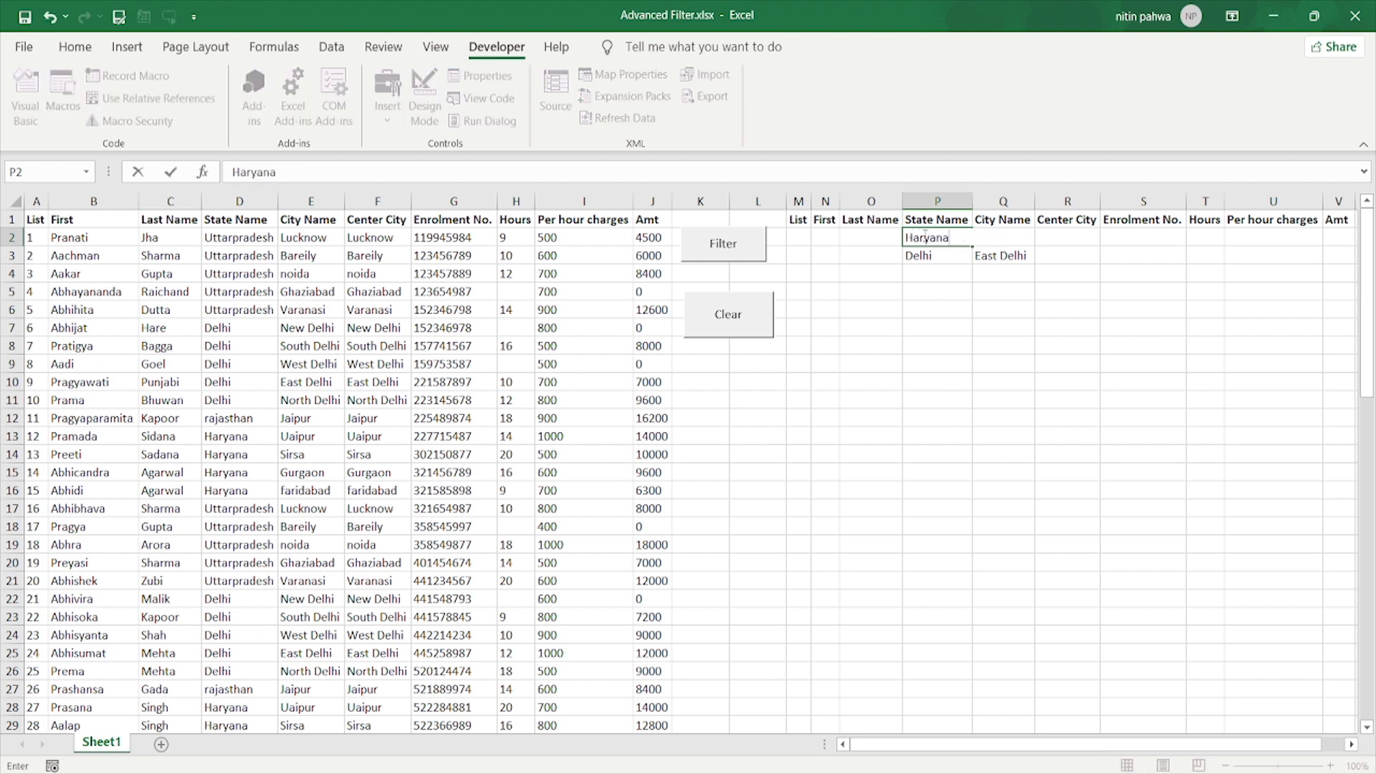
key("Tab")
type("Sirsa")
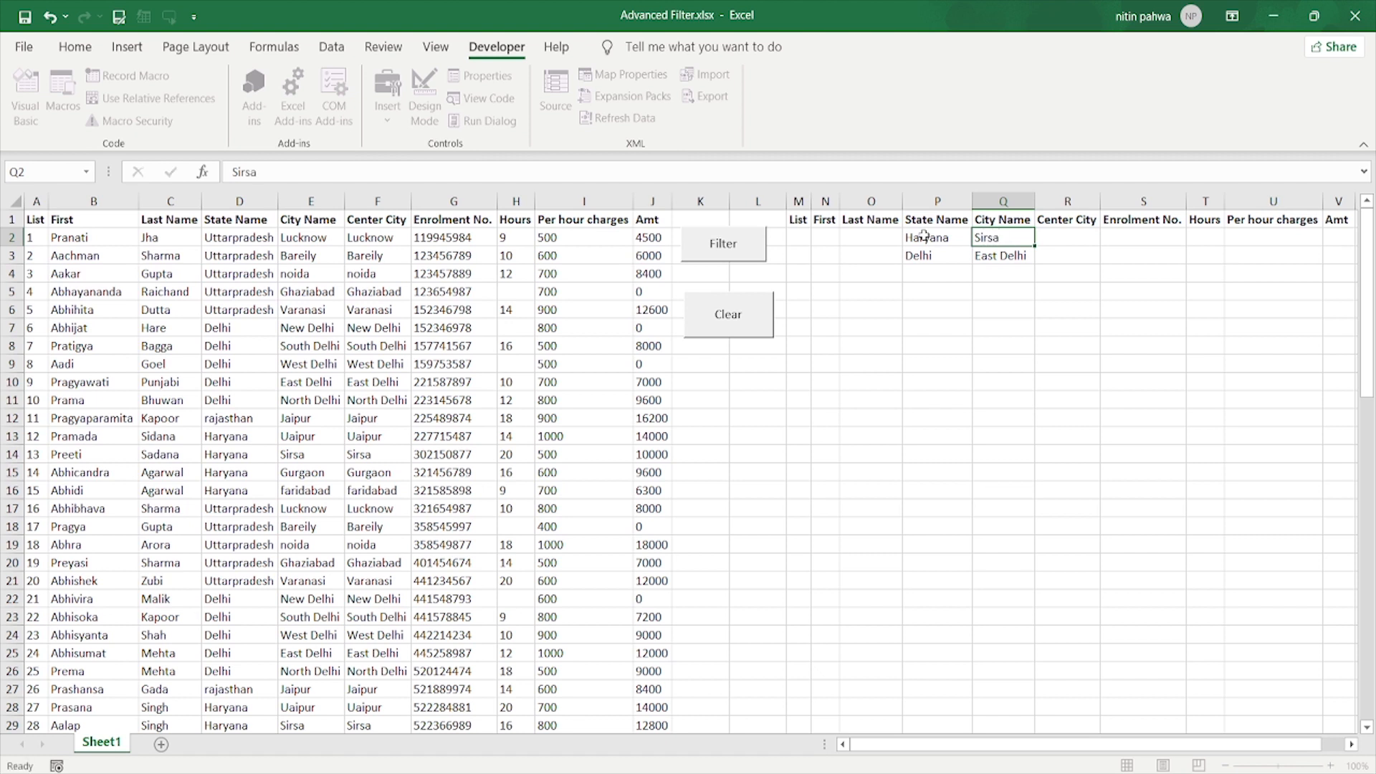
key("Return")
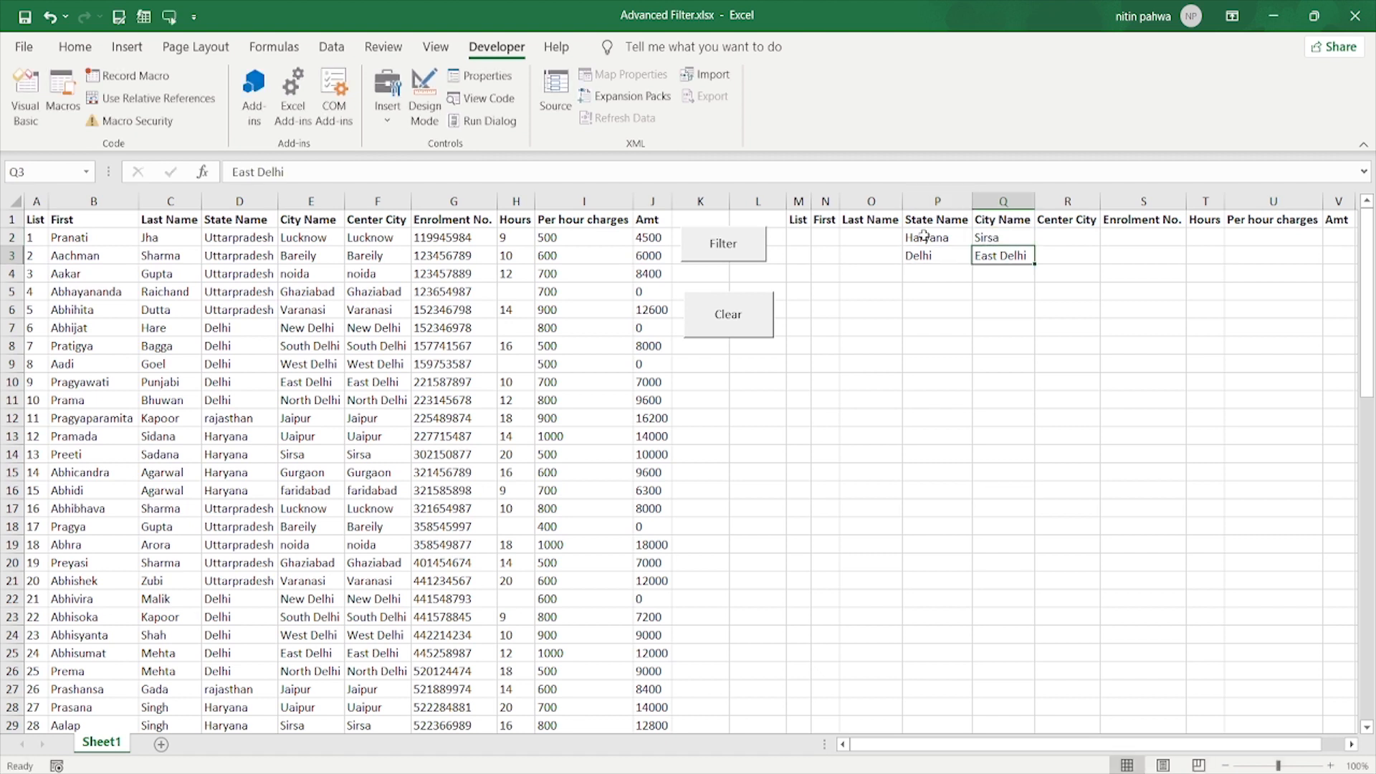
Change the city in the second criteria row, cell Q3, to North Delhi
type("North")
key("BackSpace")
key("BackSpace")
key("BackSpace")
key("BackSpace")
type("orth Delhi")
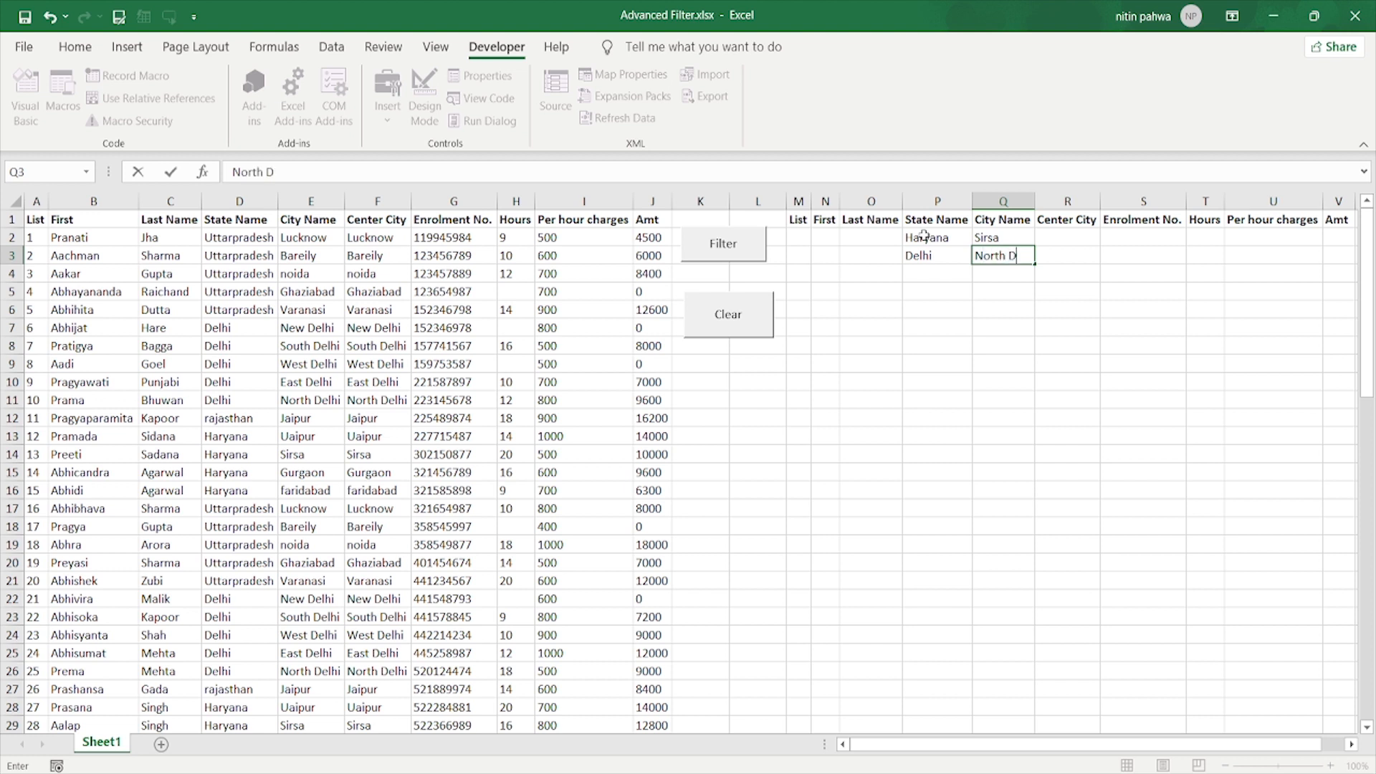
key("ctrl+Return")
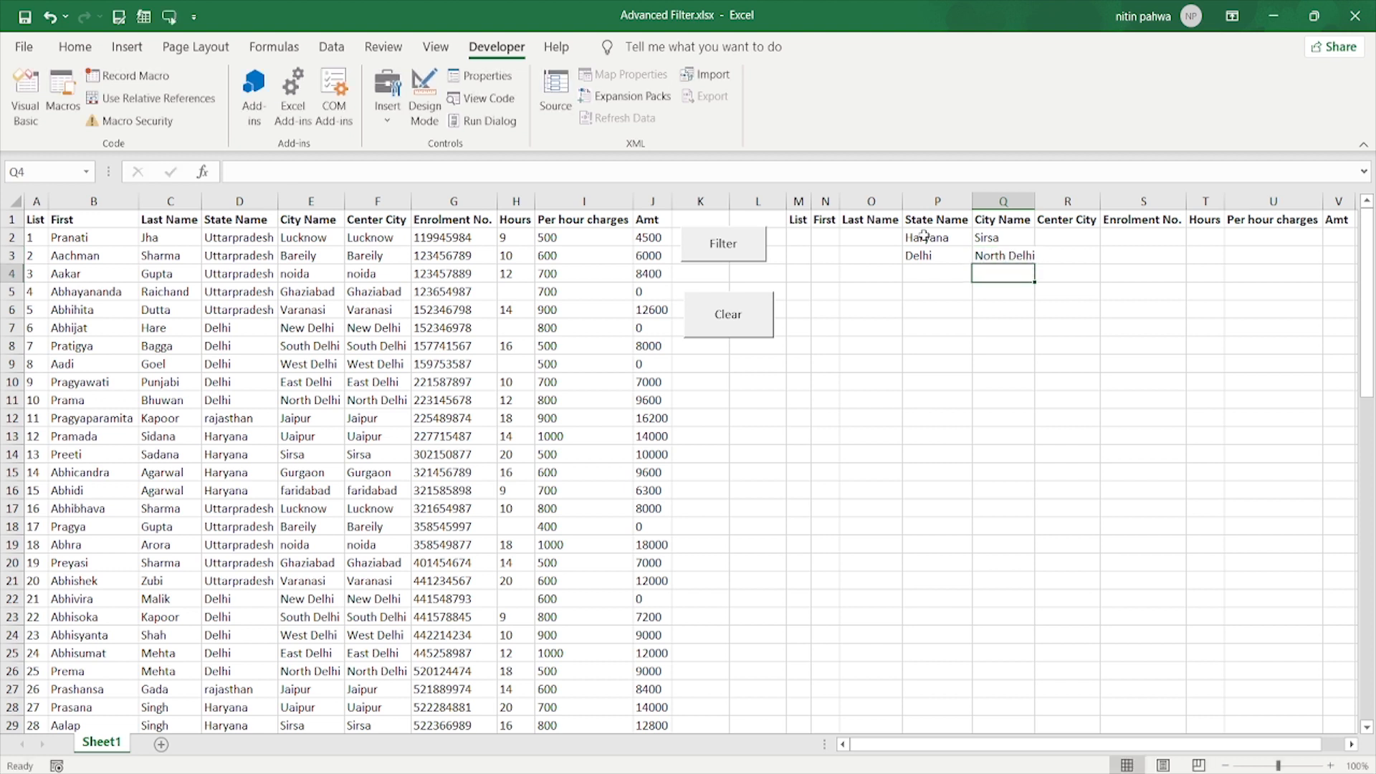
Test the Filter and Clear sheet buttons alternately on the new criteria, ending with the filtered records extracted
left_click(737, 248)
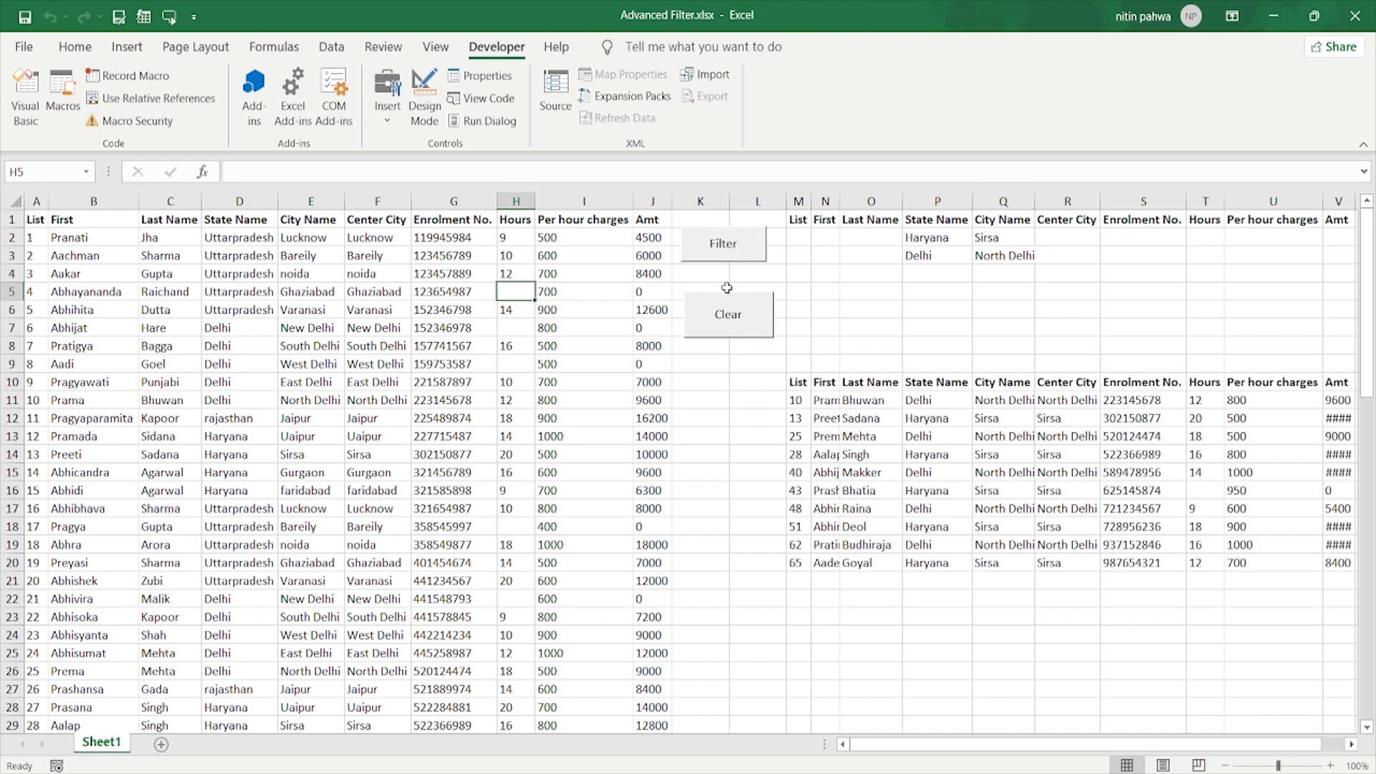
left_click(729, 316)
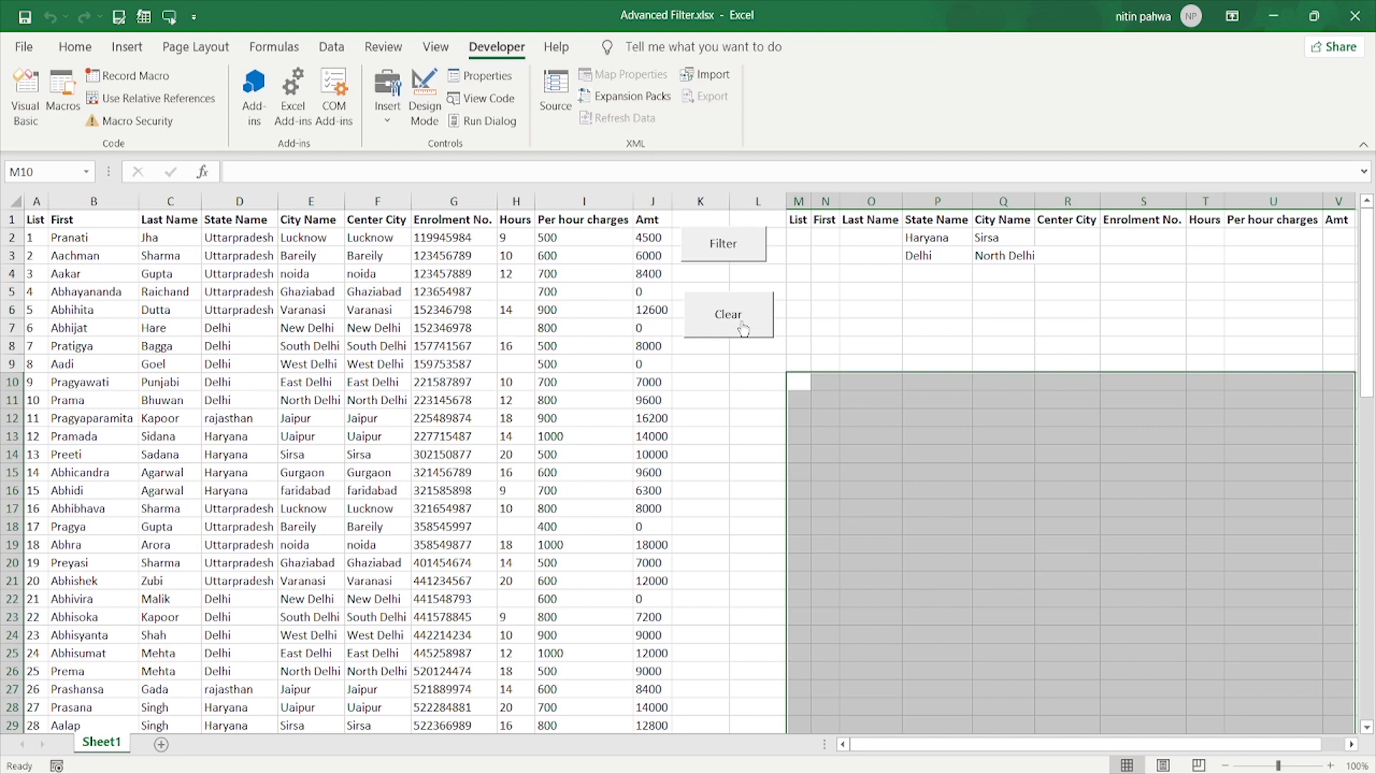
left_click(731, 243)
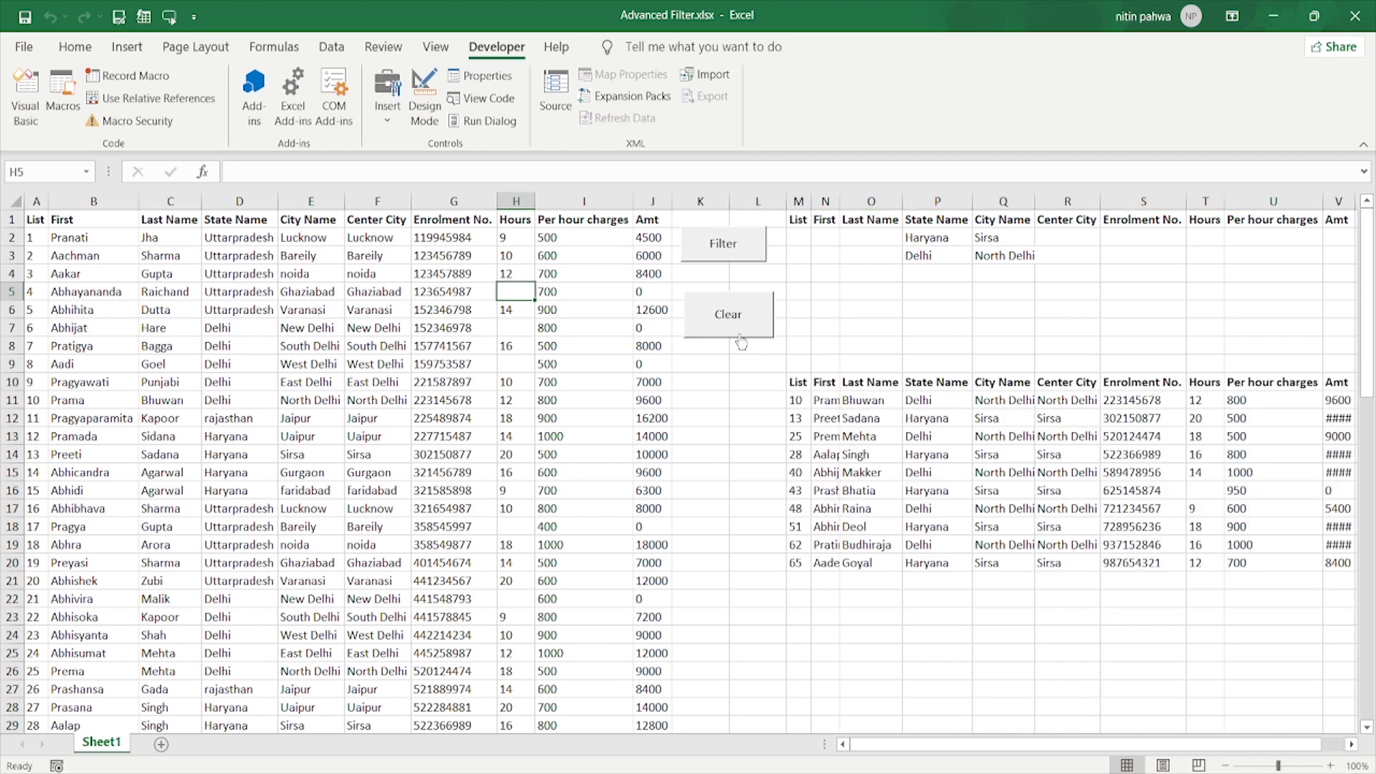
left_click(739, 336)
left_click(716, 245)
left_click(749, 319)
left_click(722, 242)
Save the workbook to the Desktop folder as Advanced Filter.xlsm, in the Excel Macro-Enabled Workbook format
left_click(23, 49)
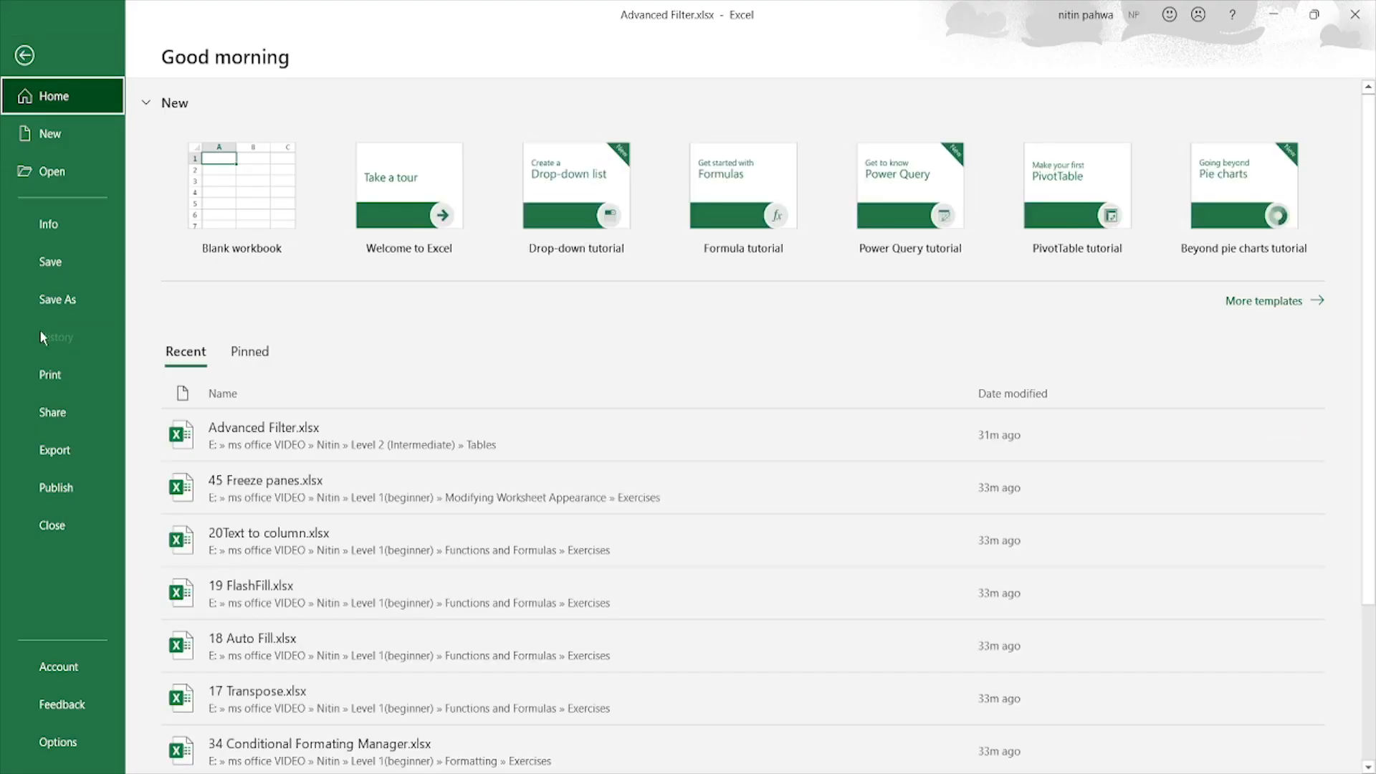
left_click(44, 301)
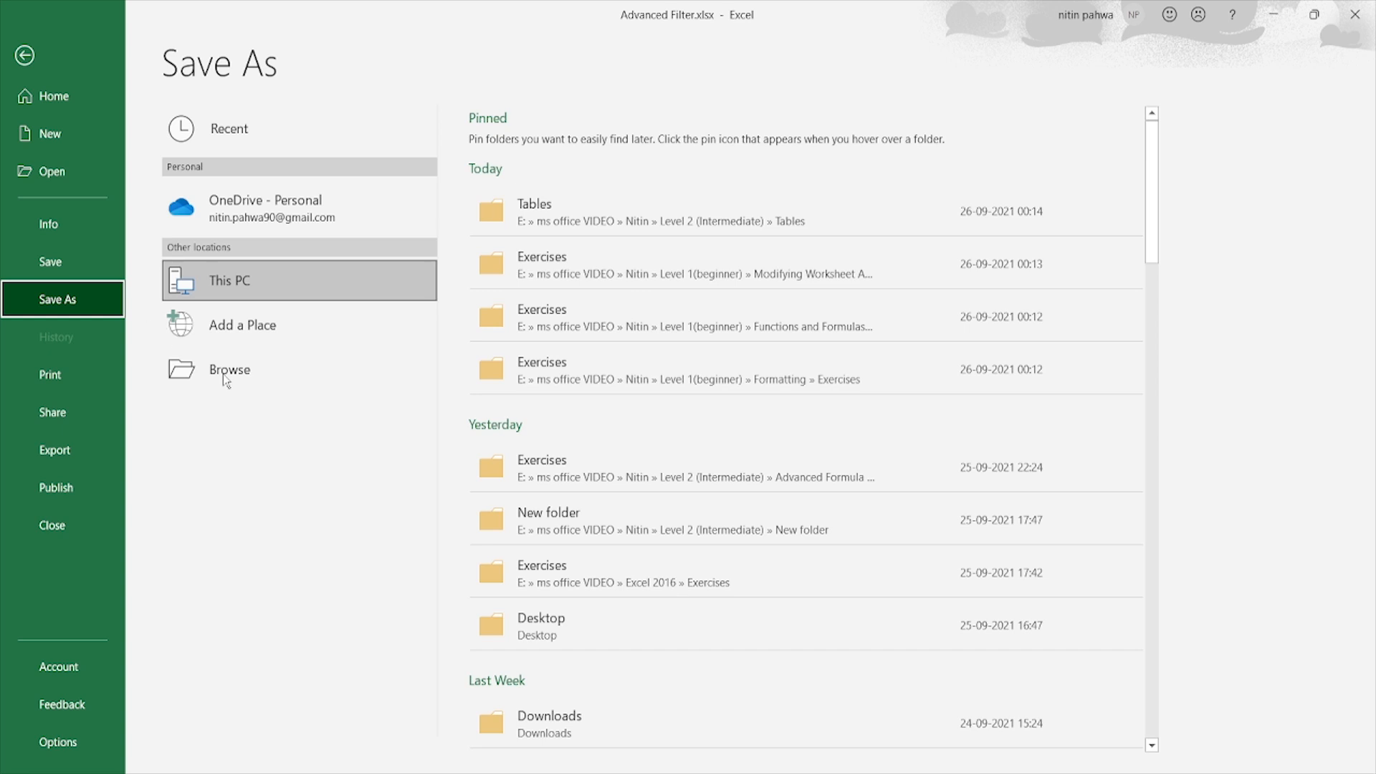
left_click(244, 388)
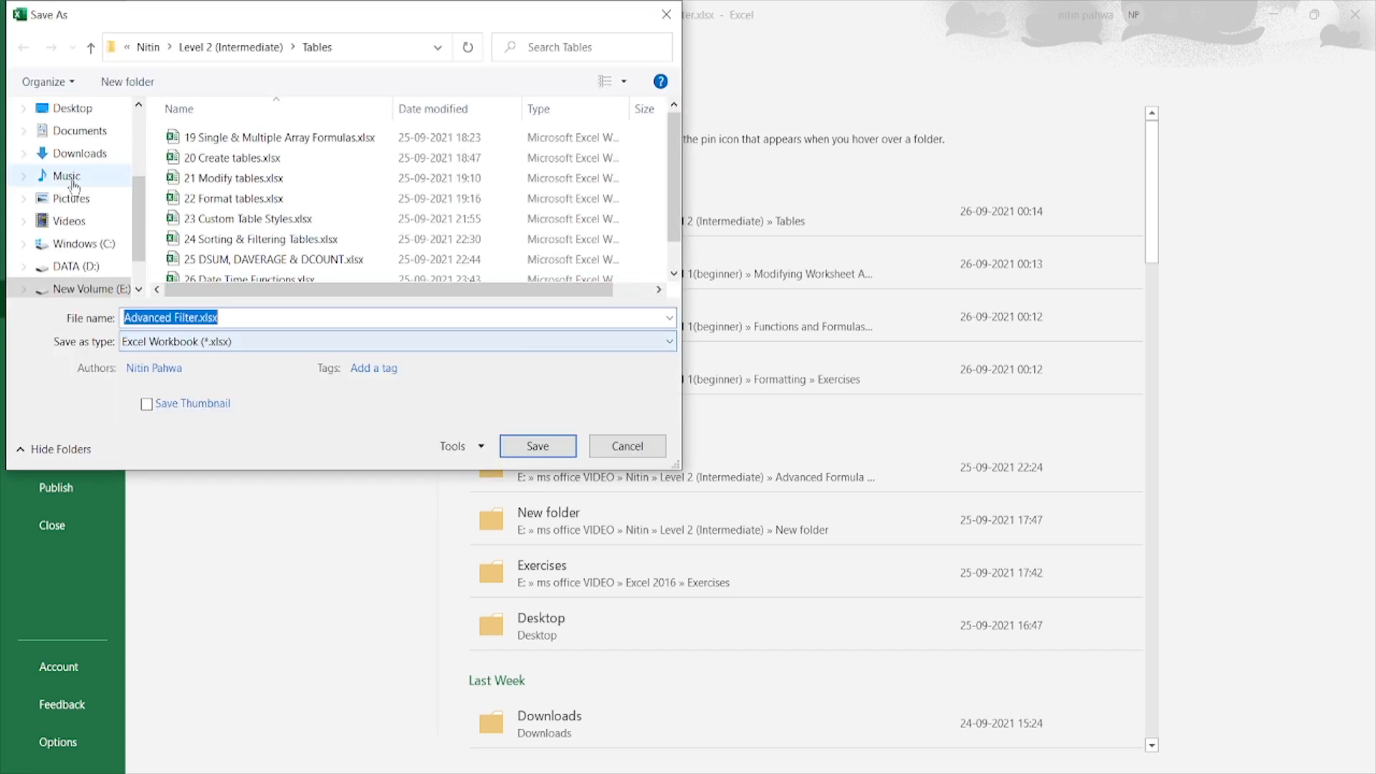
left_click(58, 110)
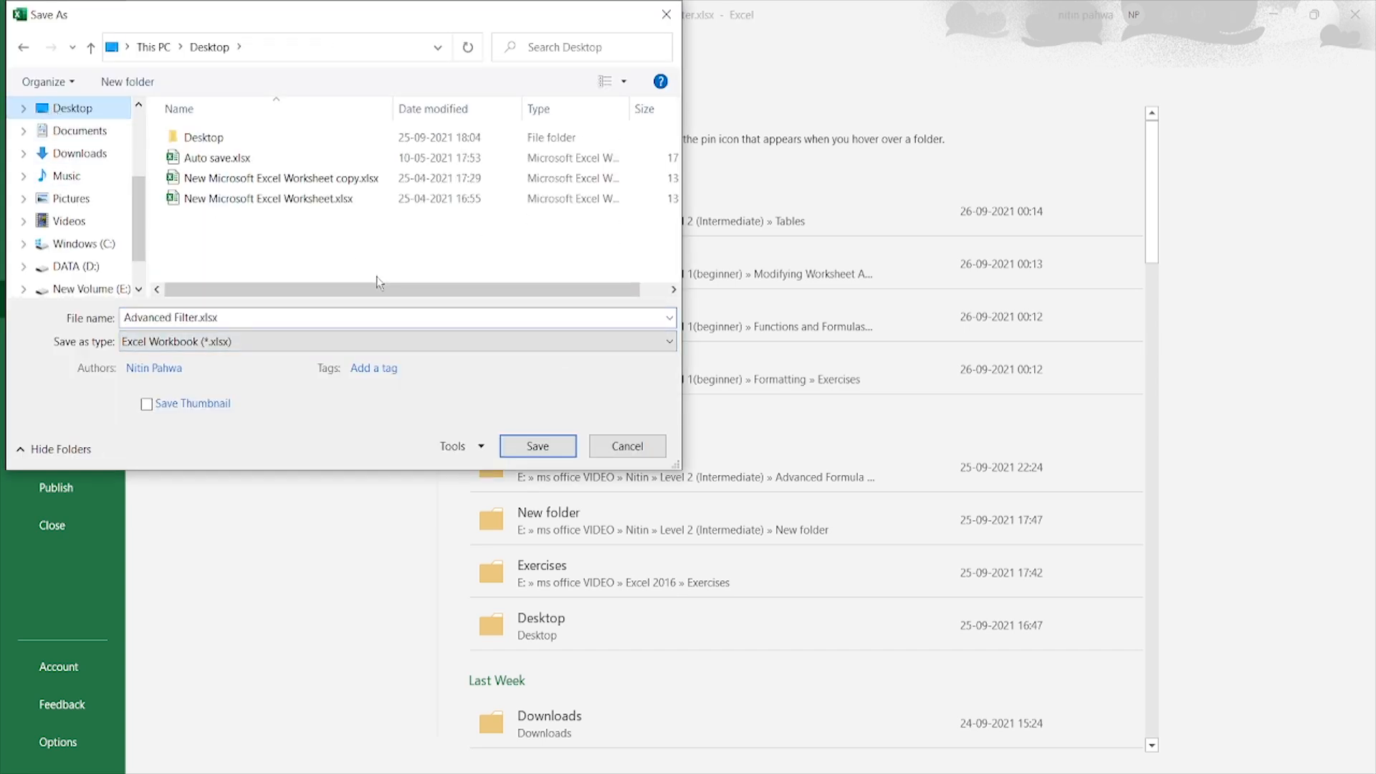
left_click(249, 342)
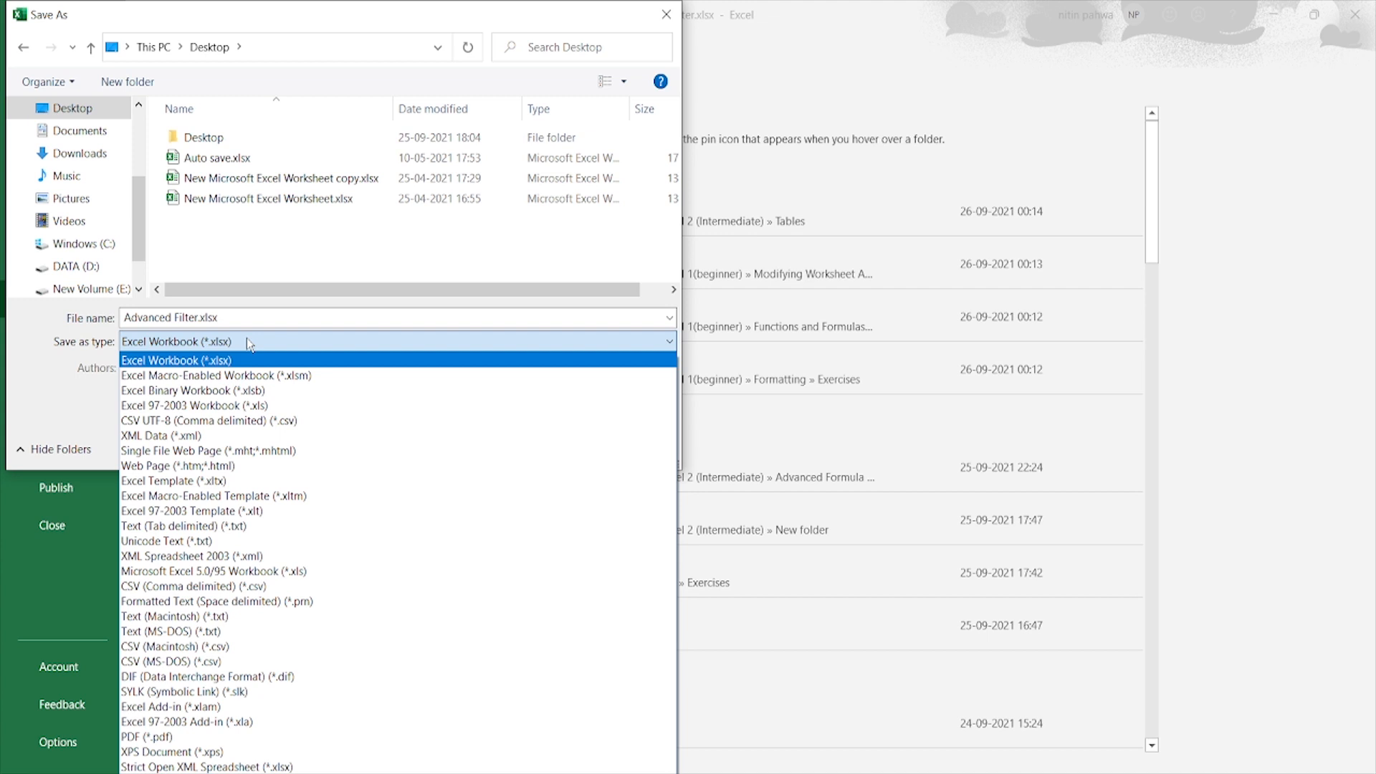
left_click(263, 375)
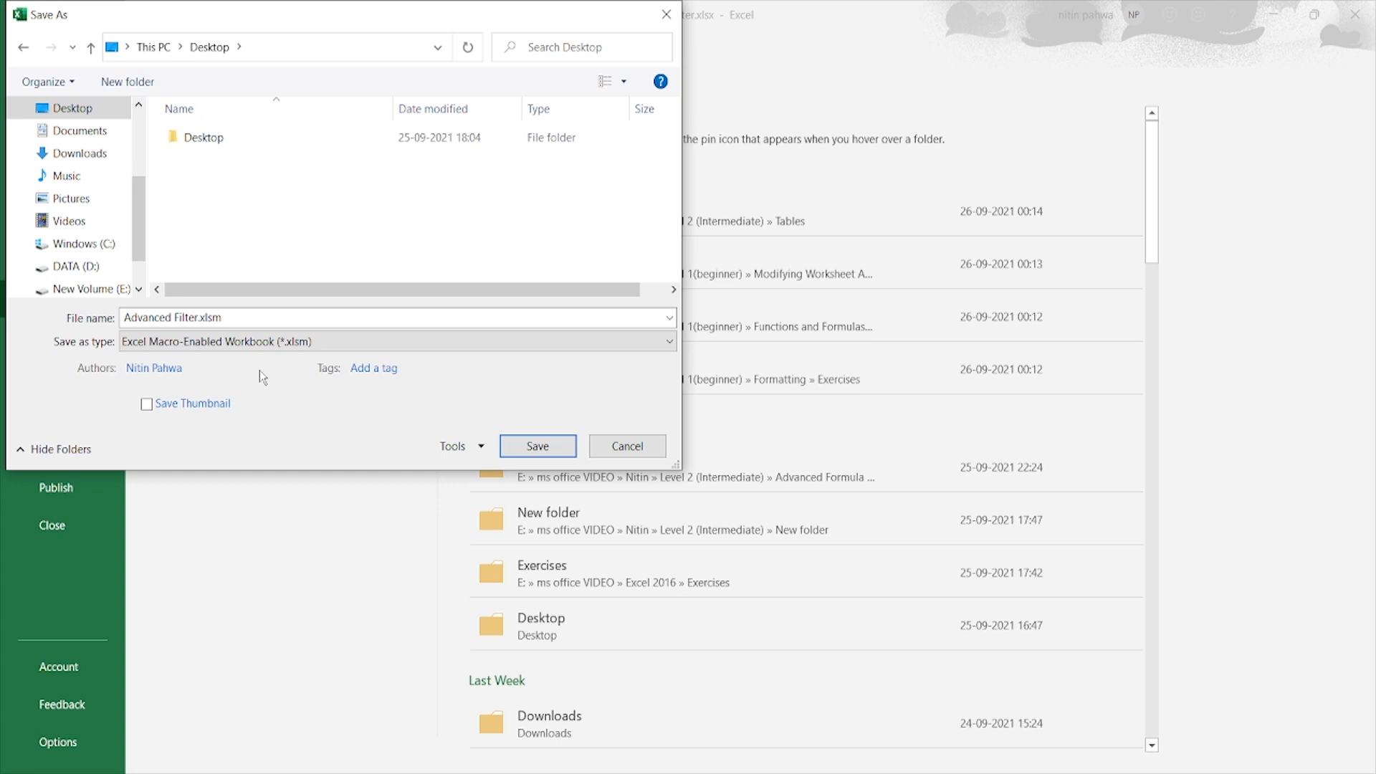
left_click(536, 450)
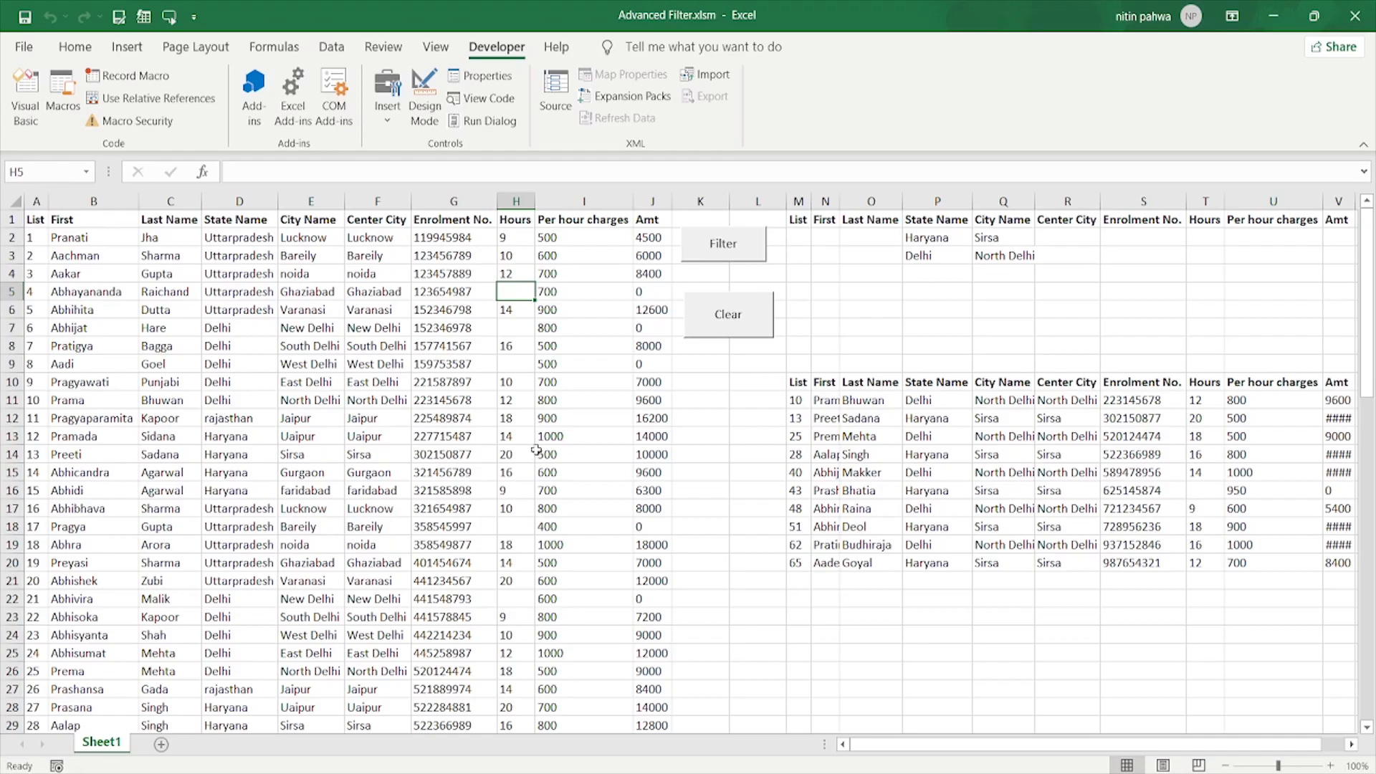
Close the workbook and move the Advanced Filter.xlsm and New Microsoft Excel Worksheet.xlsx desktop icons side by side for comparison
left_click(1370, 12)
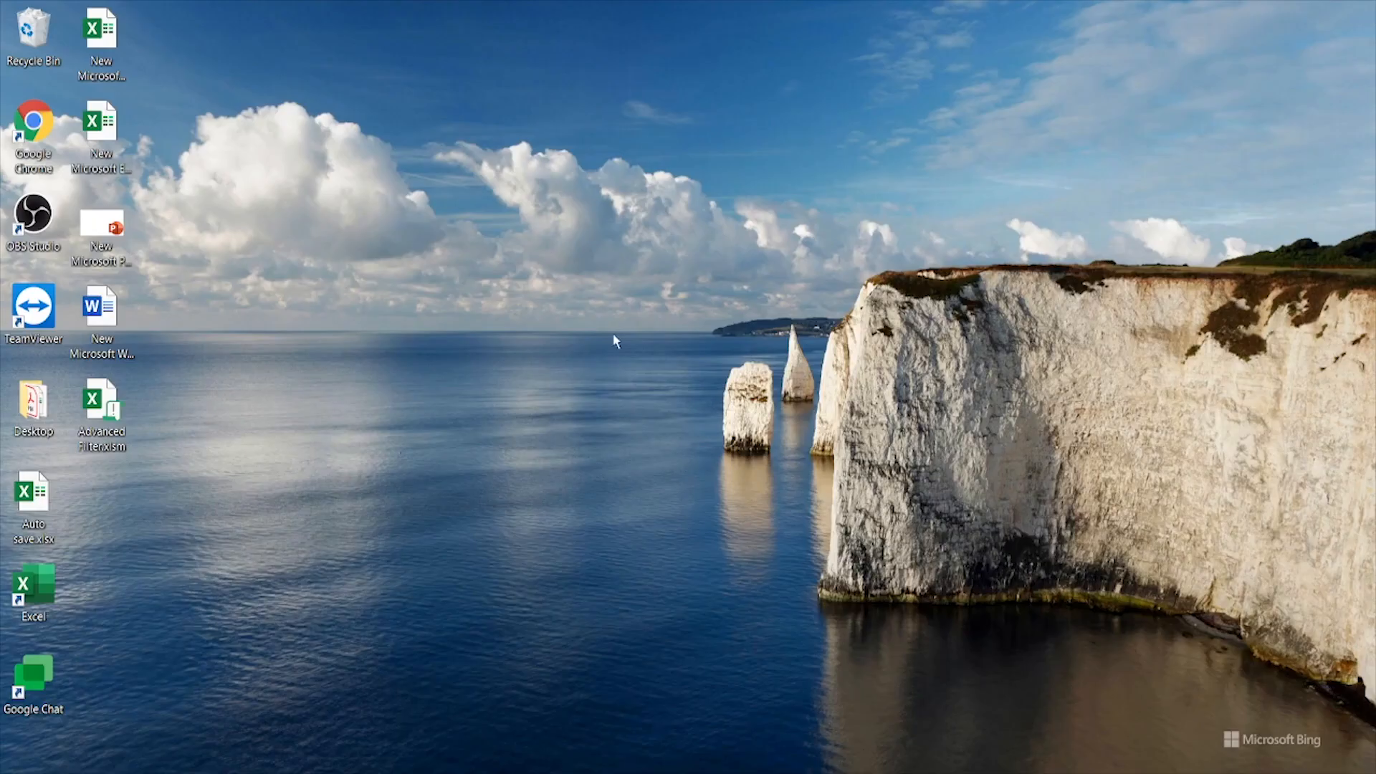
left_click_drag(103, 405, 520, 301)
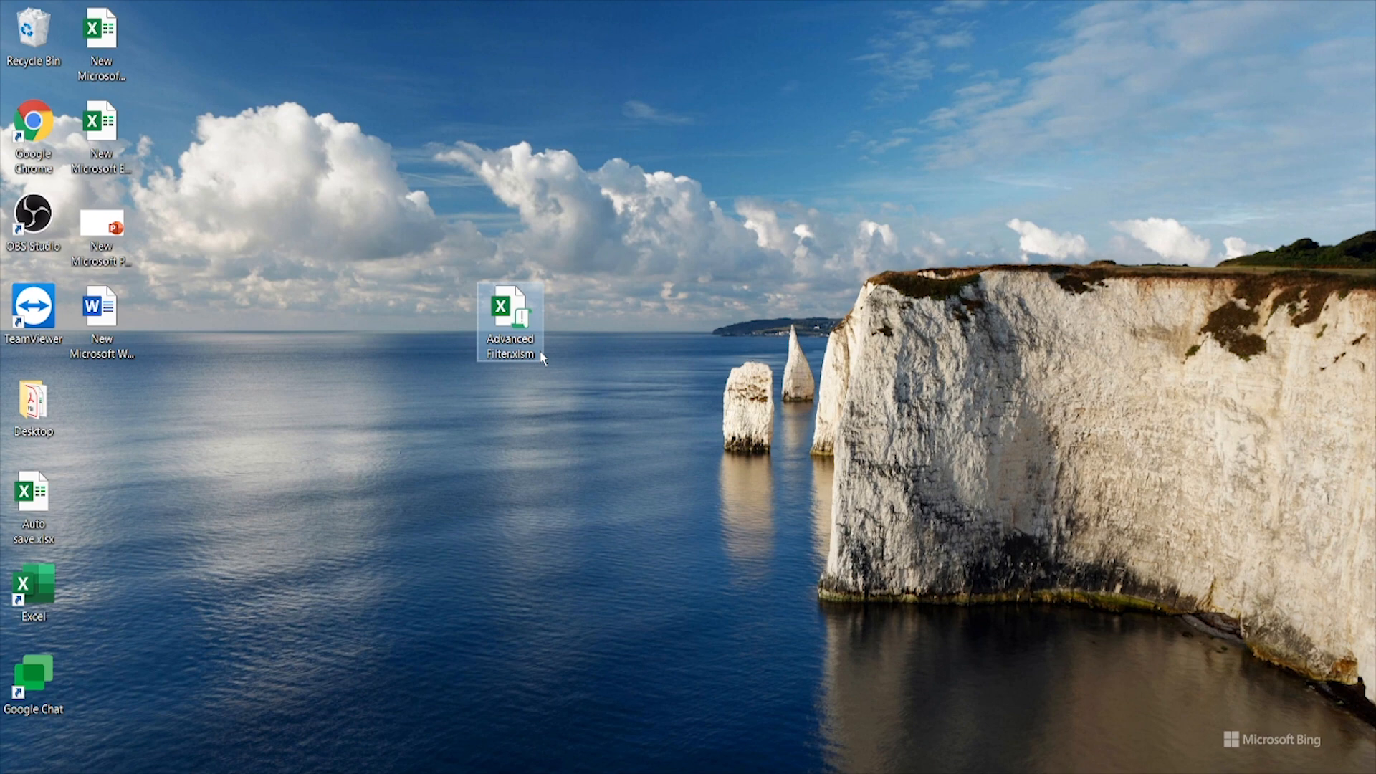
left_click_drag(115, 131, 604, 286)
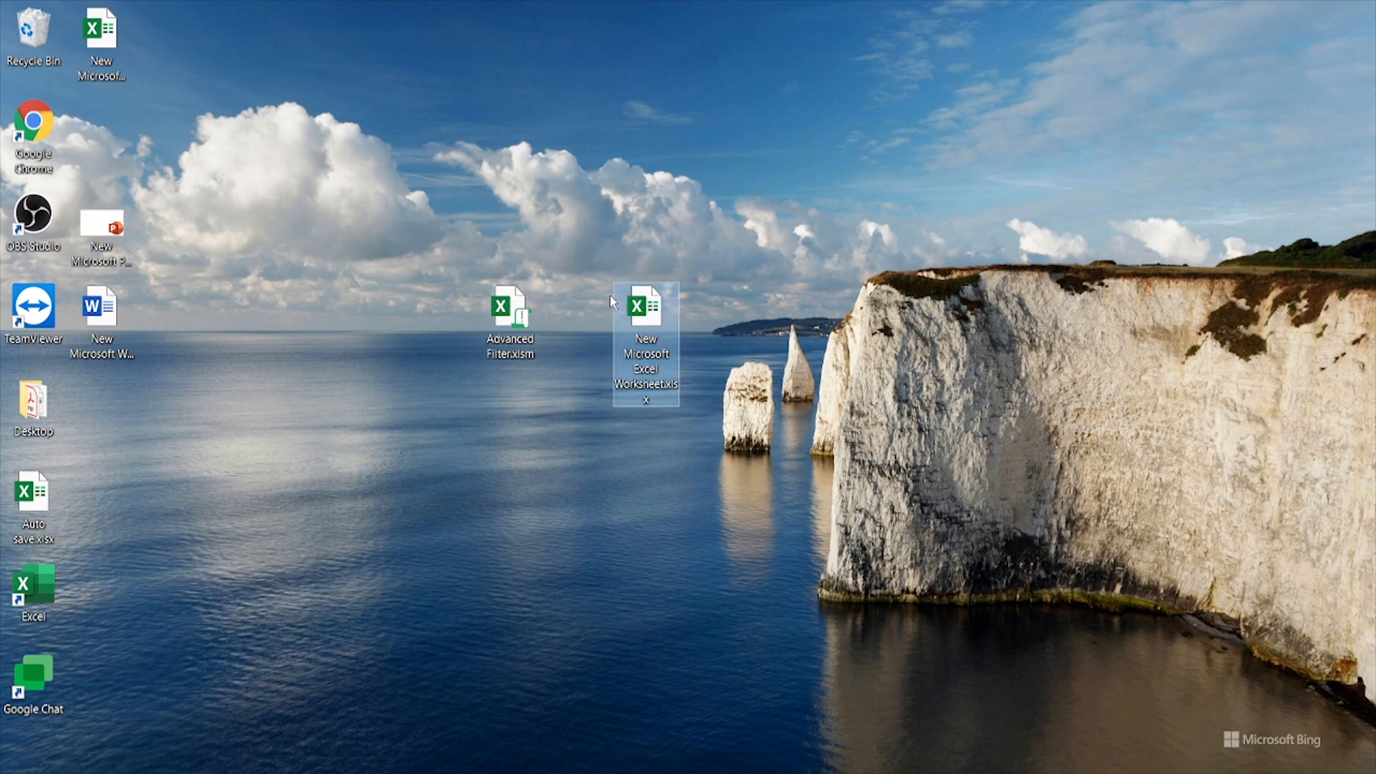
Reopen Advanced Filter.xlsm from the desktop with its macro content enabled, and test the Clear button followed by Filter
left_click(525, 315)
double_click(524, 316)
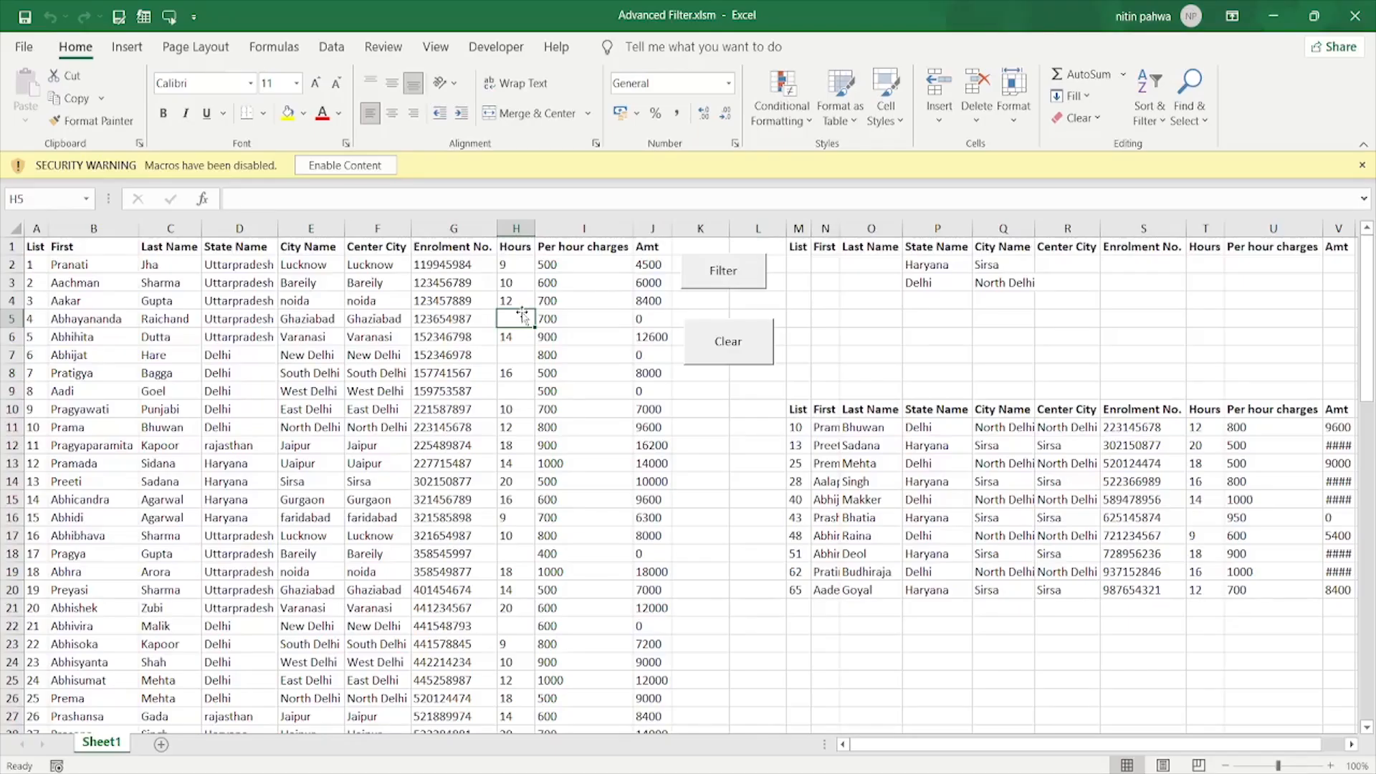
left_click(357, 164)
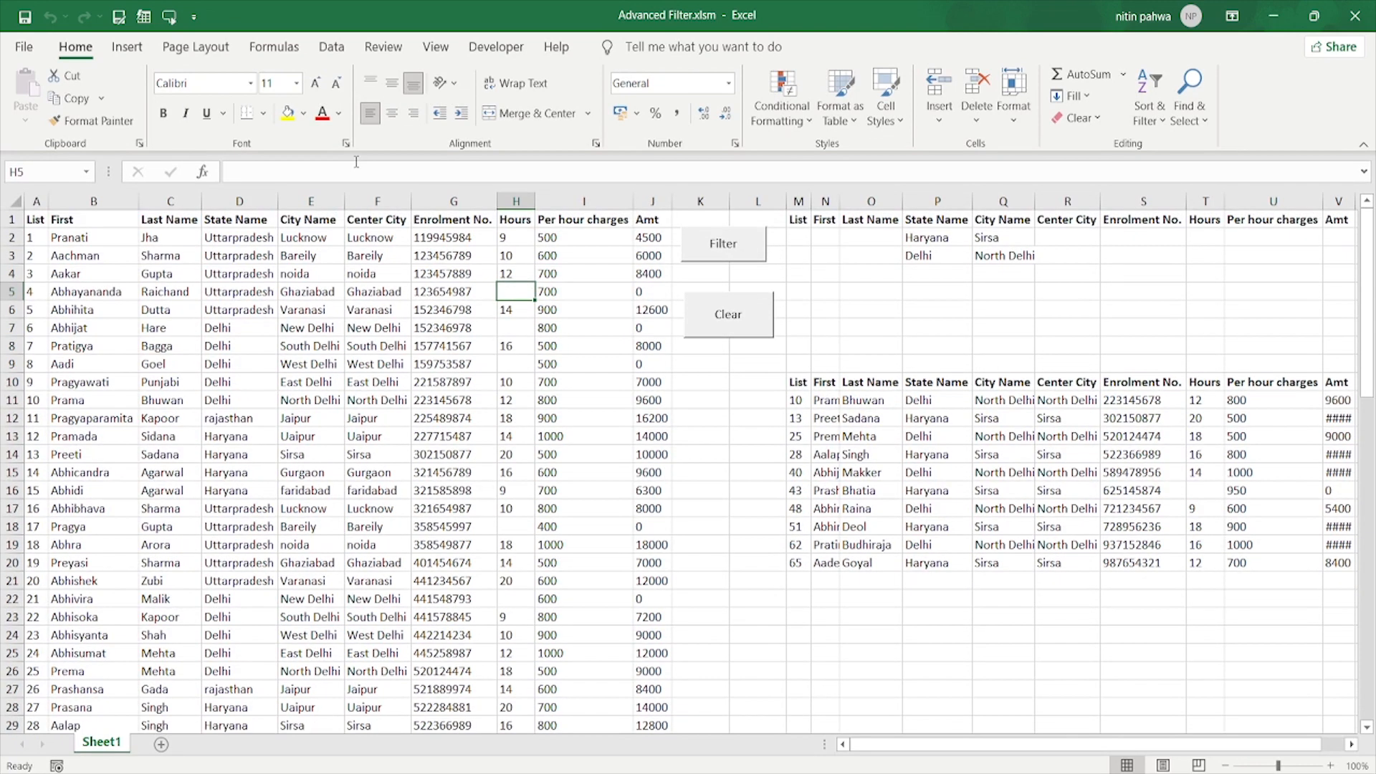
left_click(727, 315)
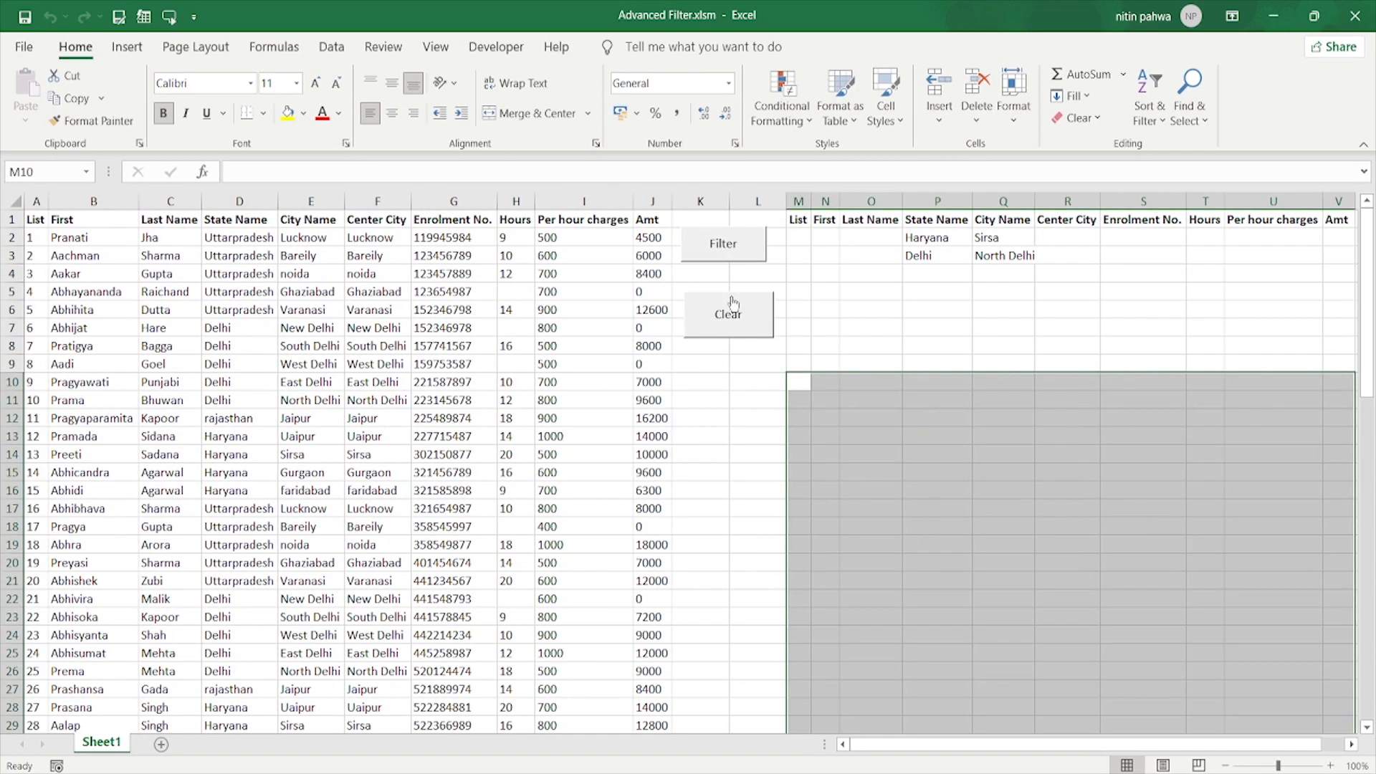
left_click(741, 252)
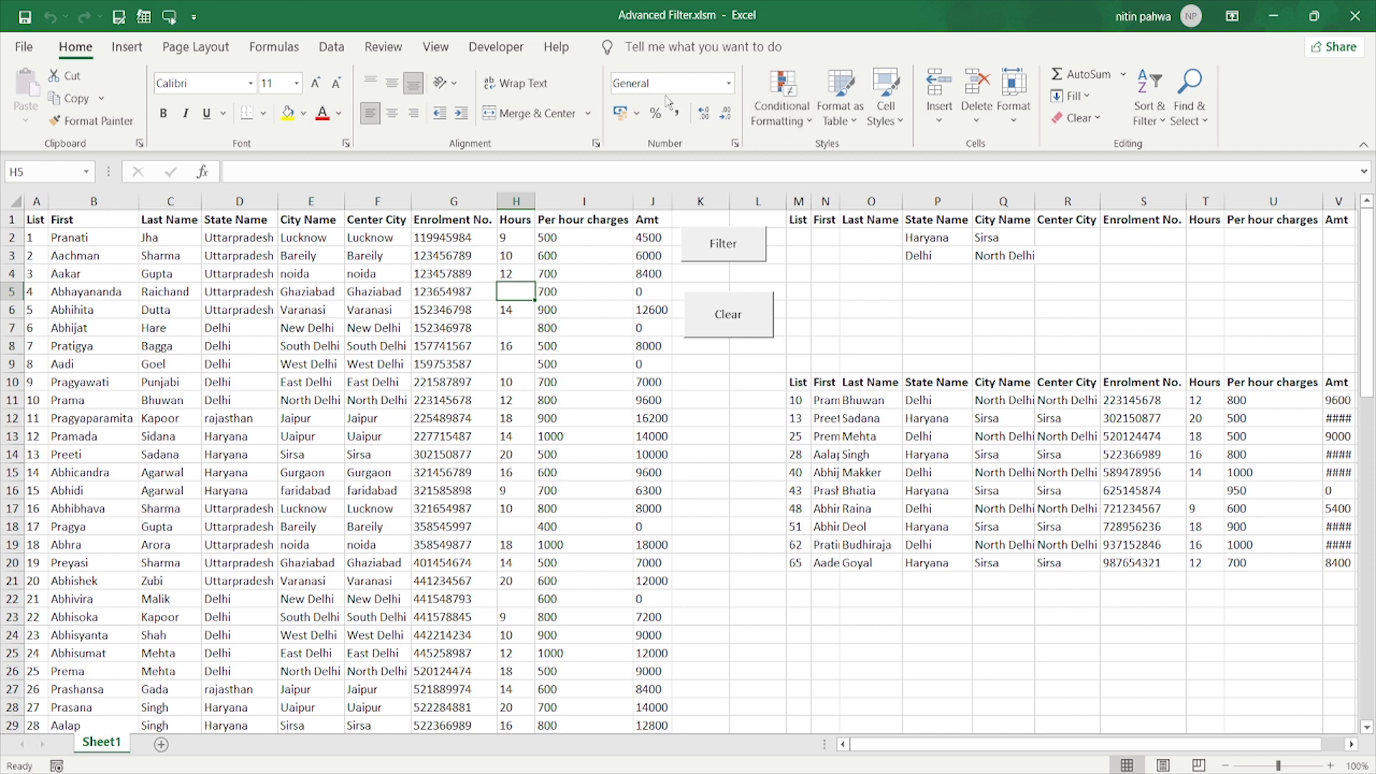
Delete the clear macro from the workbook's macro list and confirm the deletion
left_click(496, 47)
left_click(437, 48)
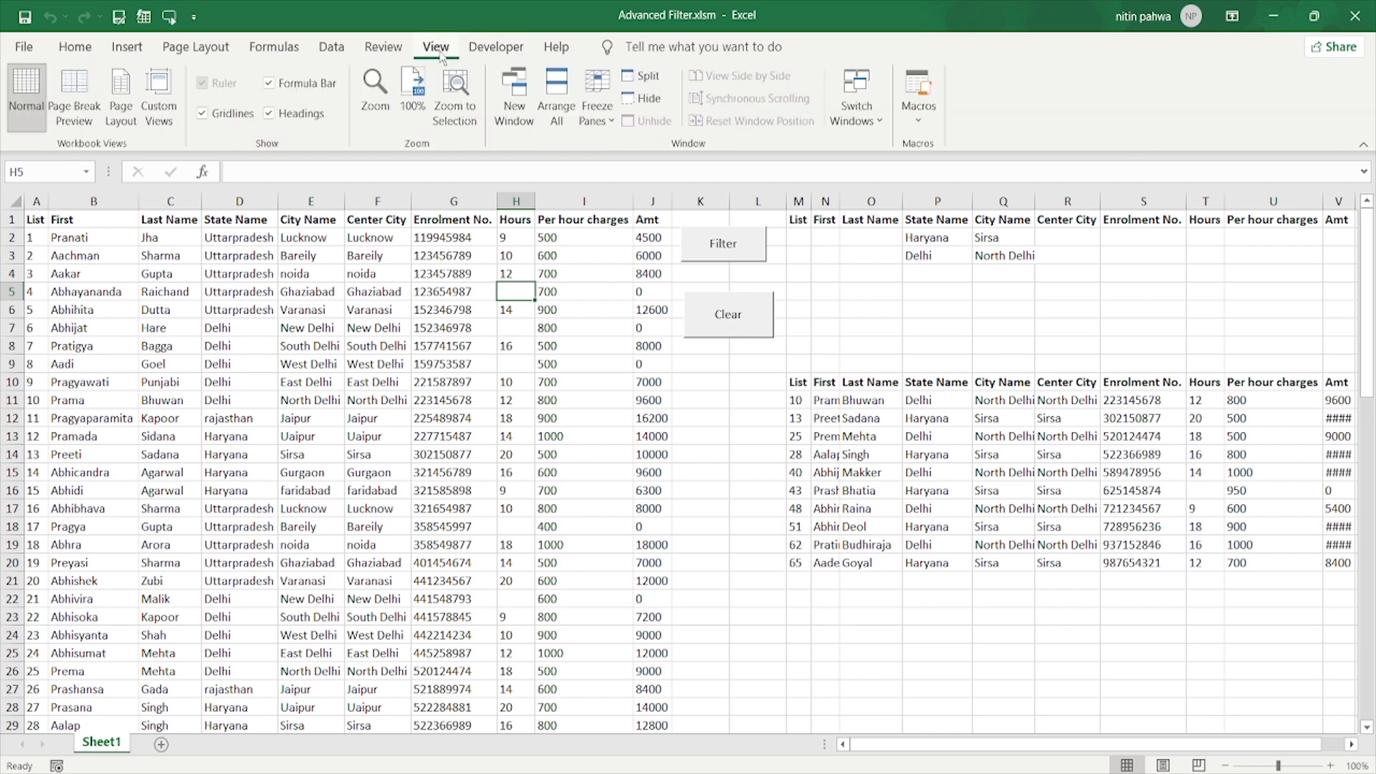
left_click(920, 129)
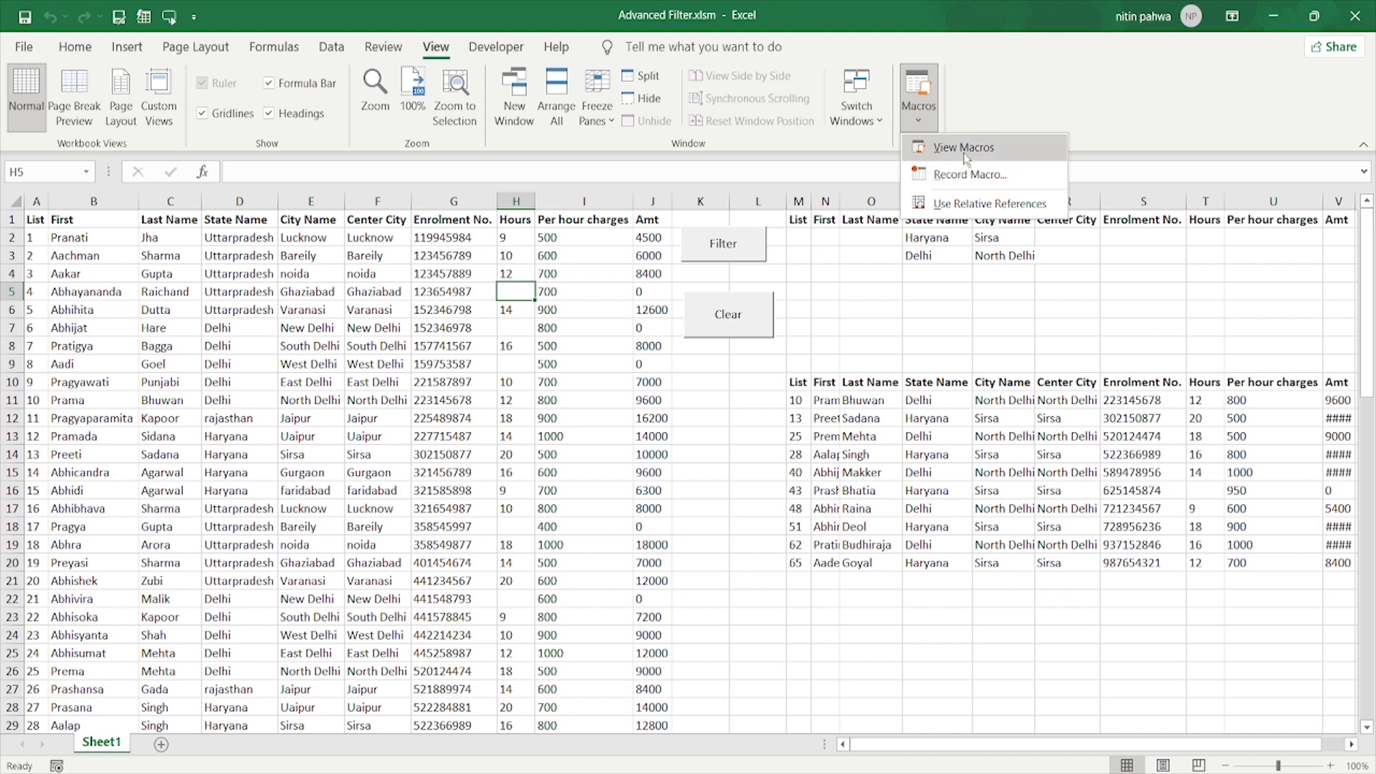
left_click(939, 147)
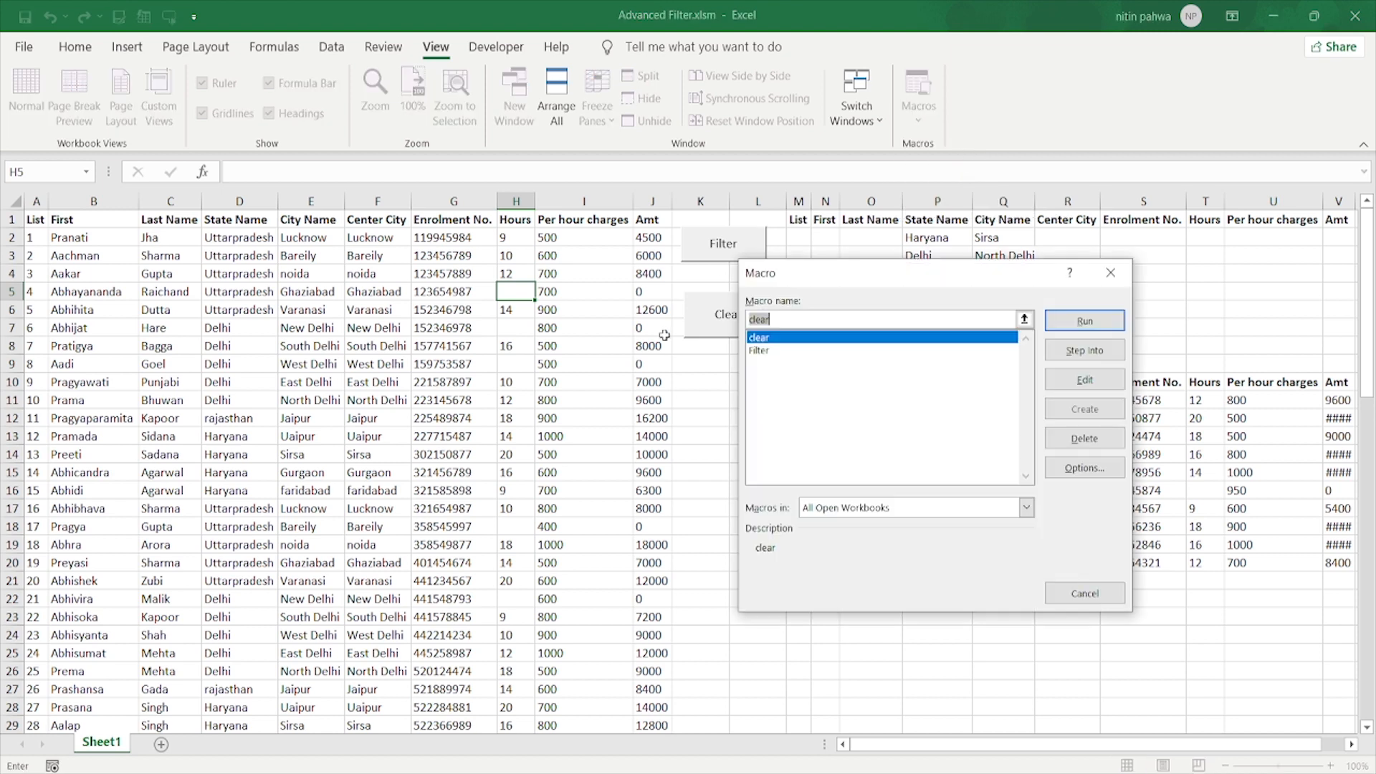
left_click(1084, 446)
left_click(661, 450)
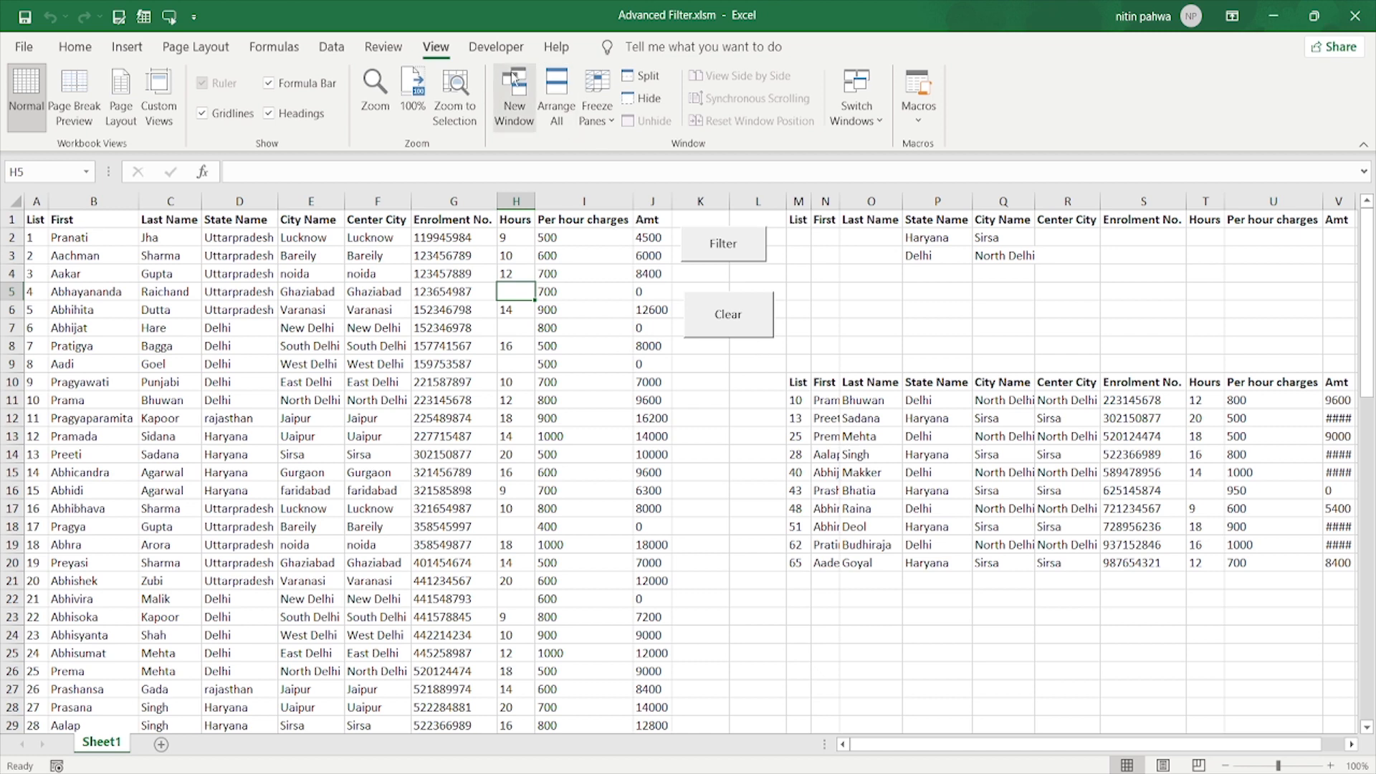
Delete the remaining Filter macro from the macro list and confirm the deletion
left_click(920, 114)
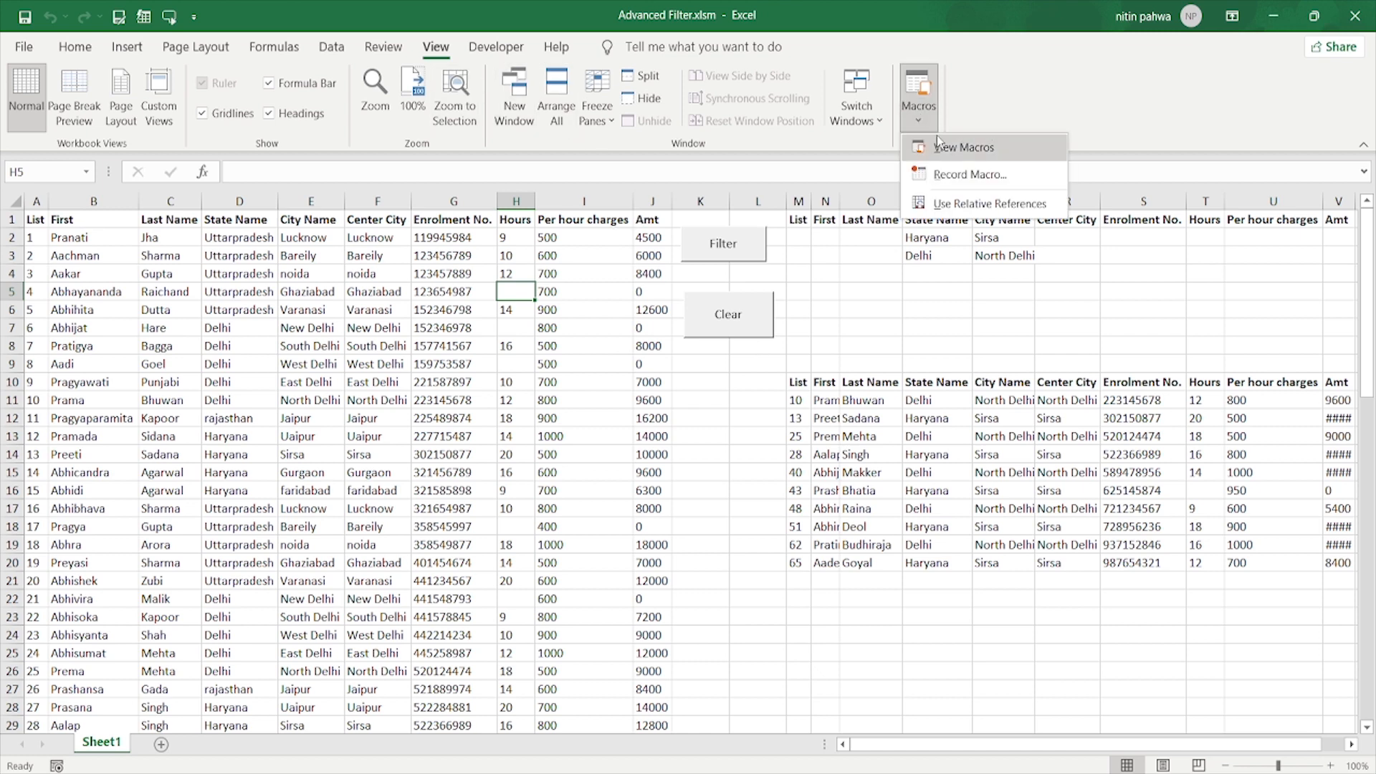
left_click(937, 139)
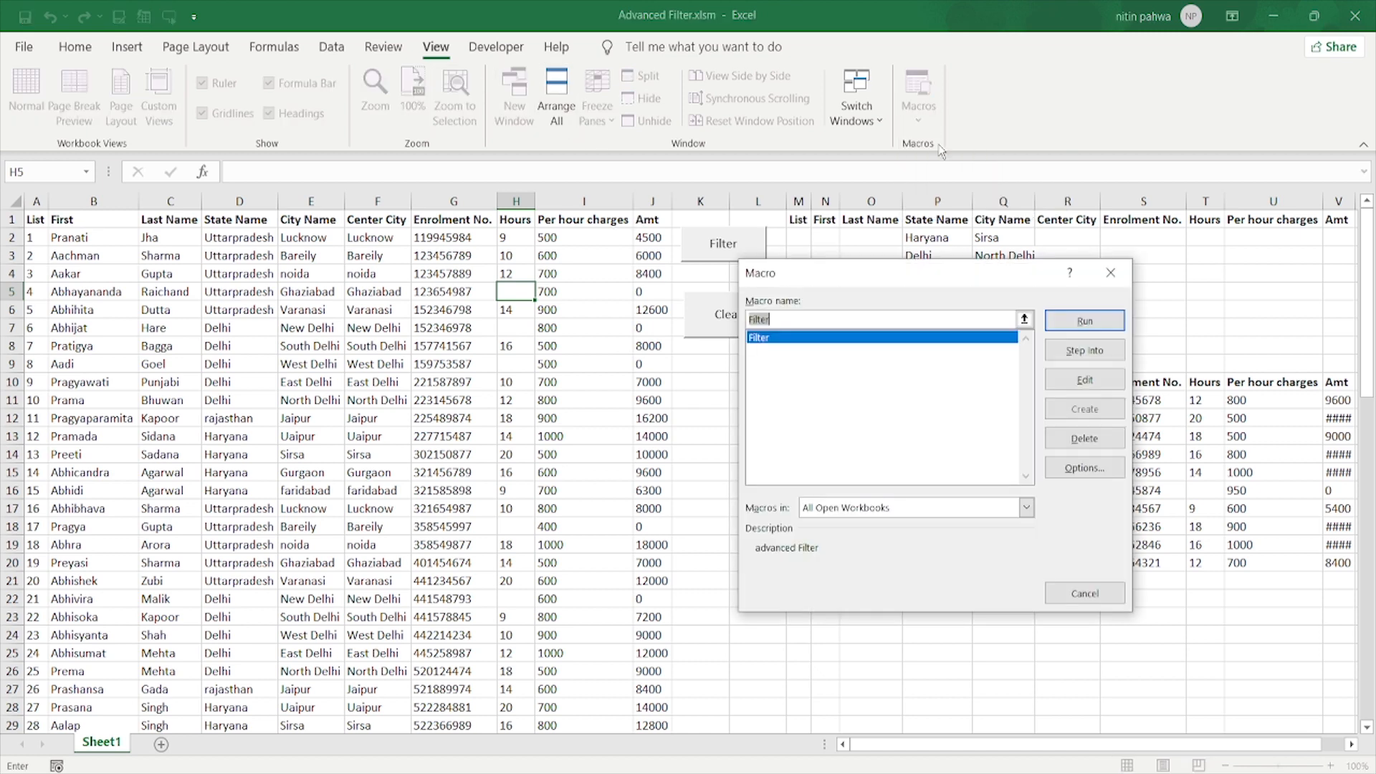
left_click(1097, 442)
left_click(661, 452)
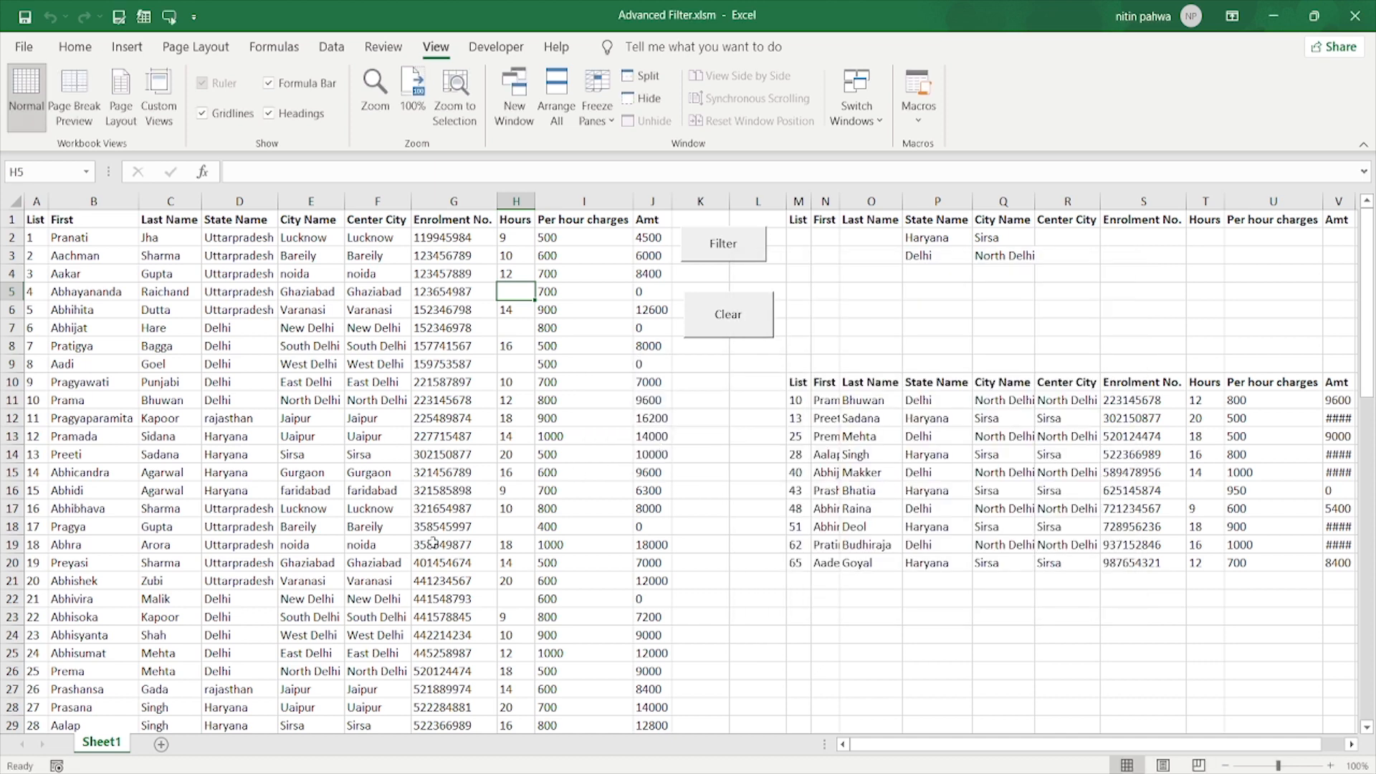
Close the Advanced Filter.xlsm workbook and answer its save prompt
left_click(832, 437)
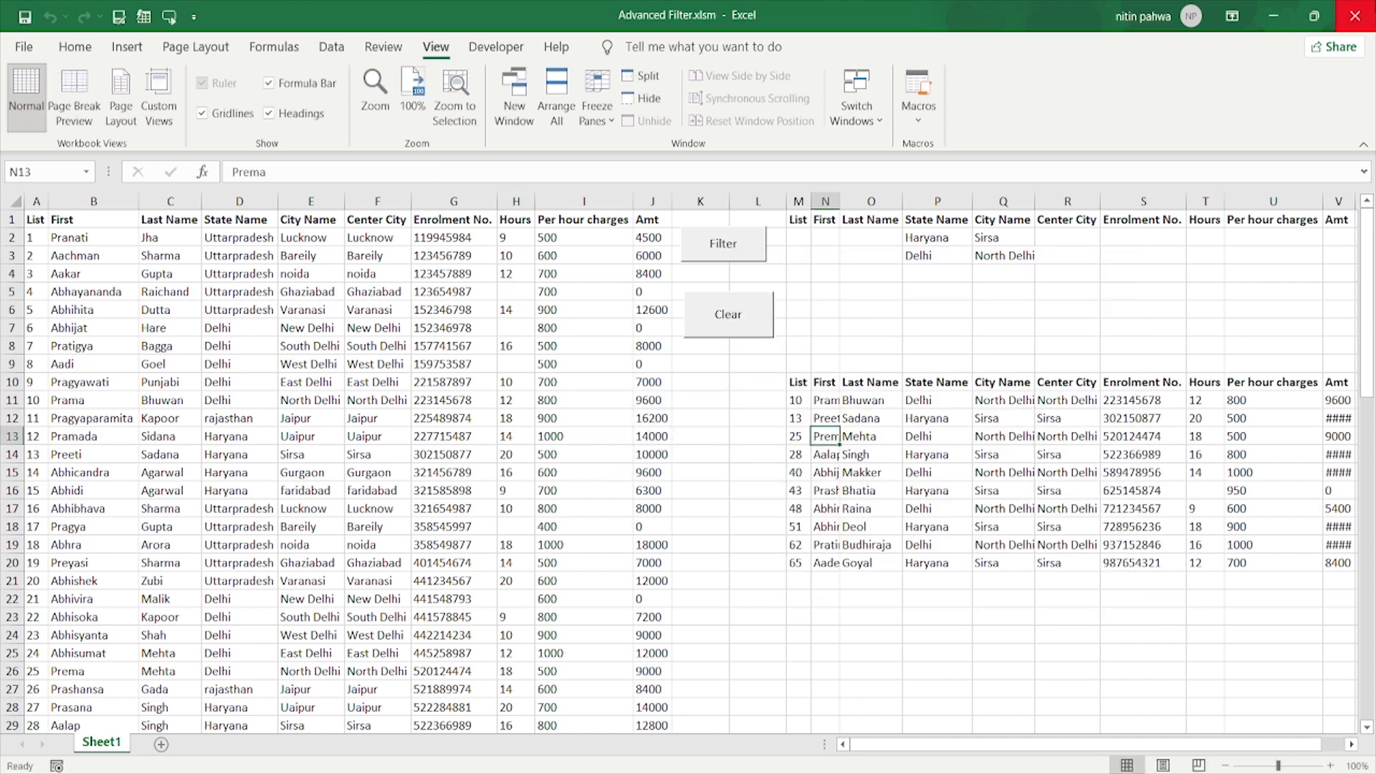
left_click(1355, 16)
left_click(607, 413)
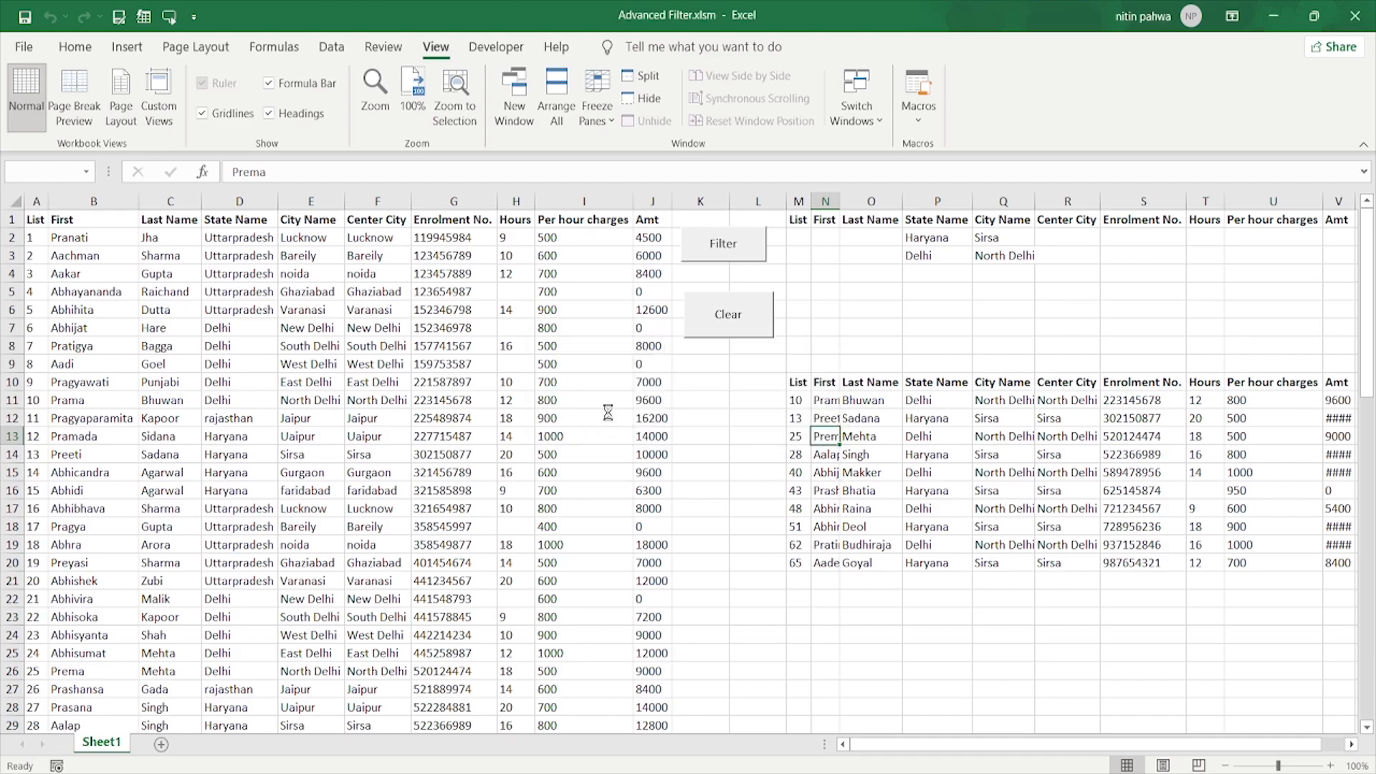